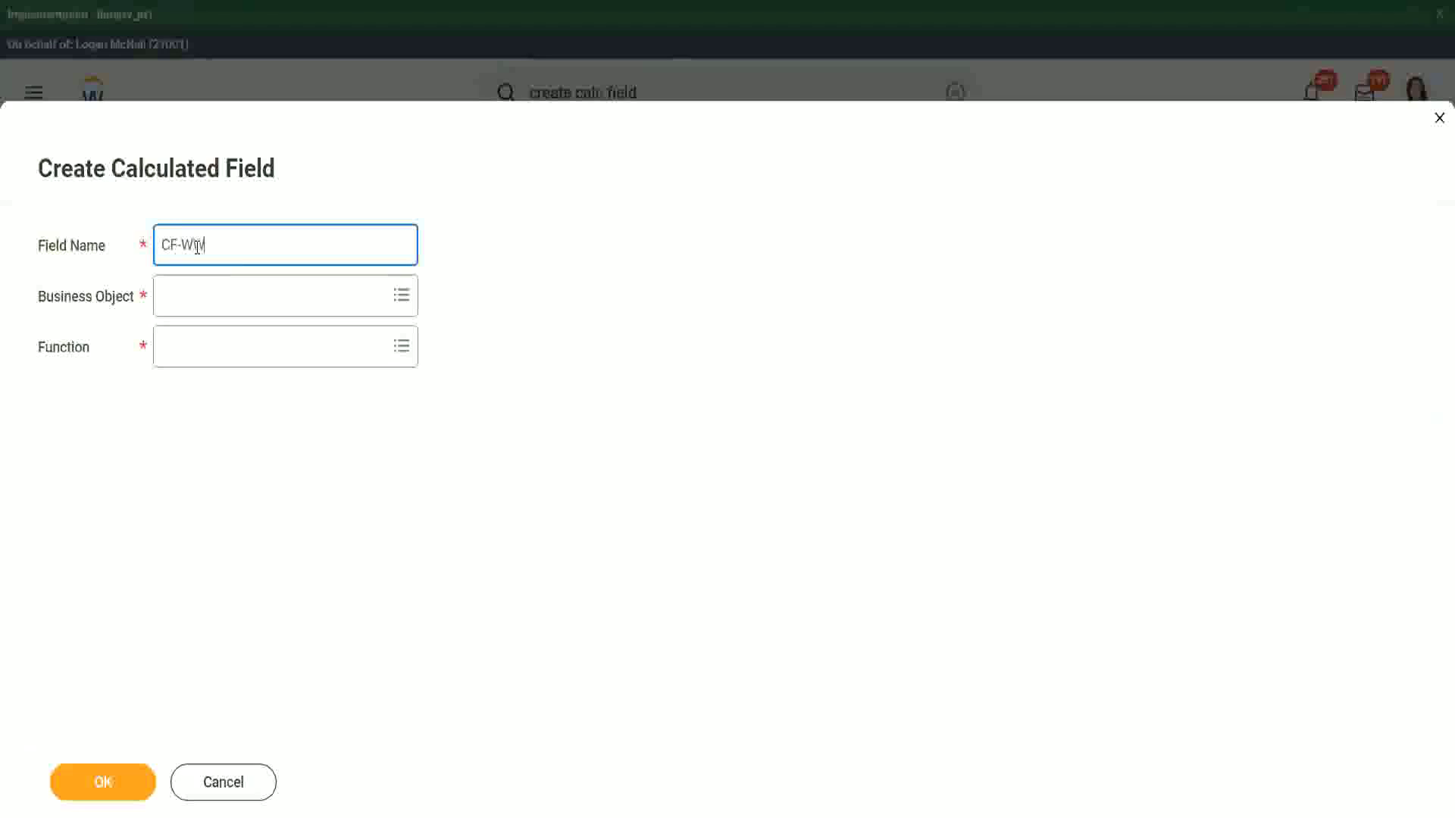
Name the new calculated field "CF-WW-TF-Dependent Relationship is Child".
text(-)
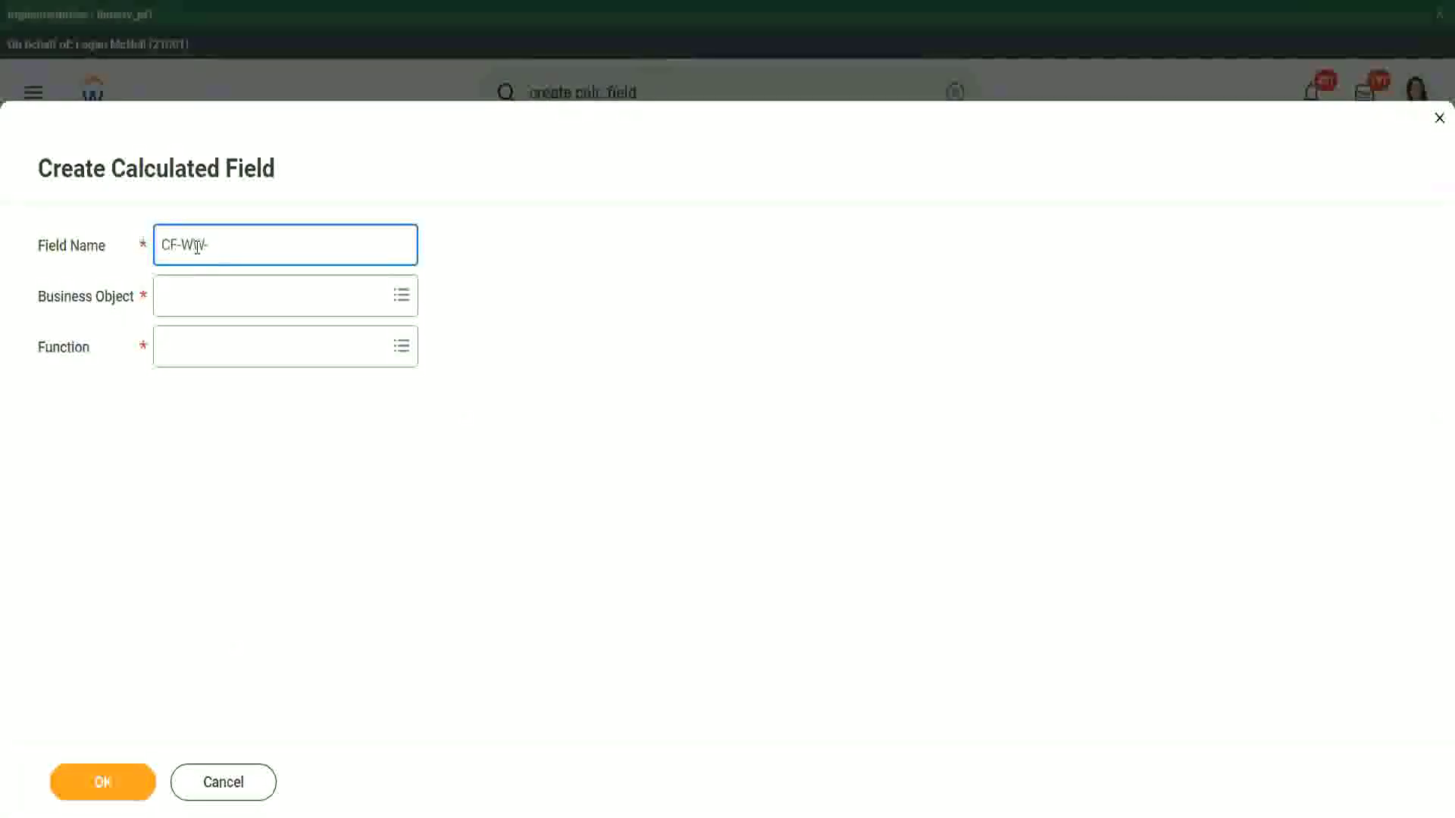
text(TF-)
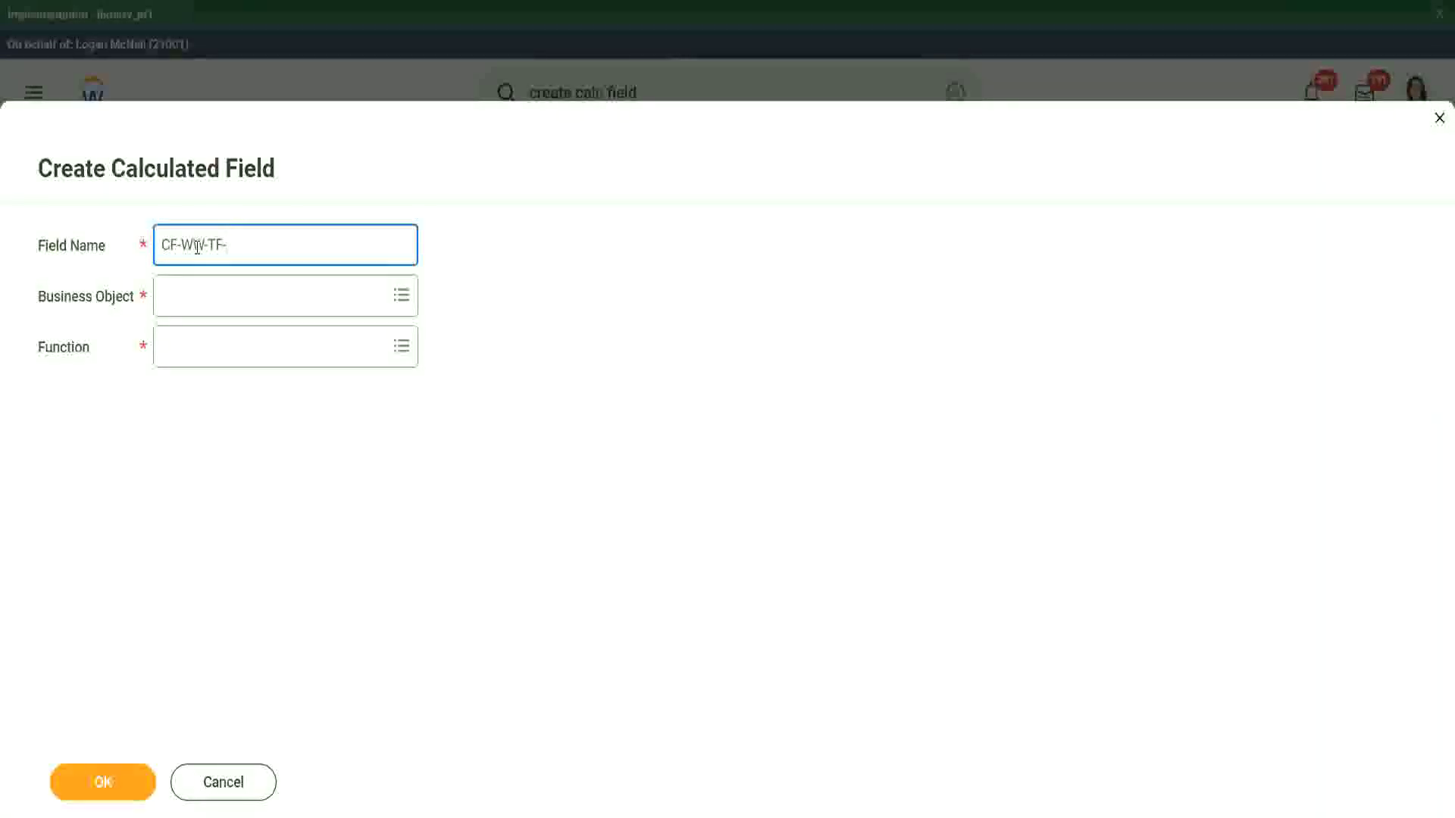
text(Rela)
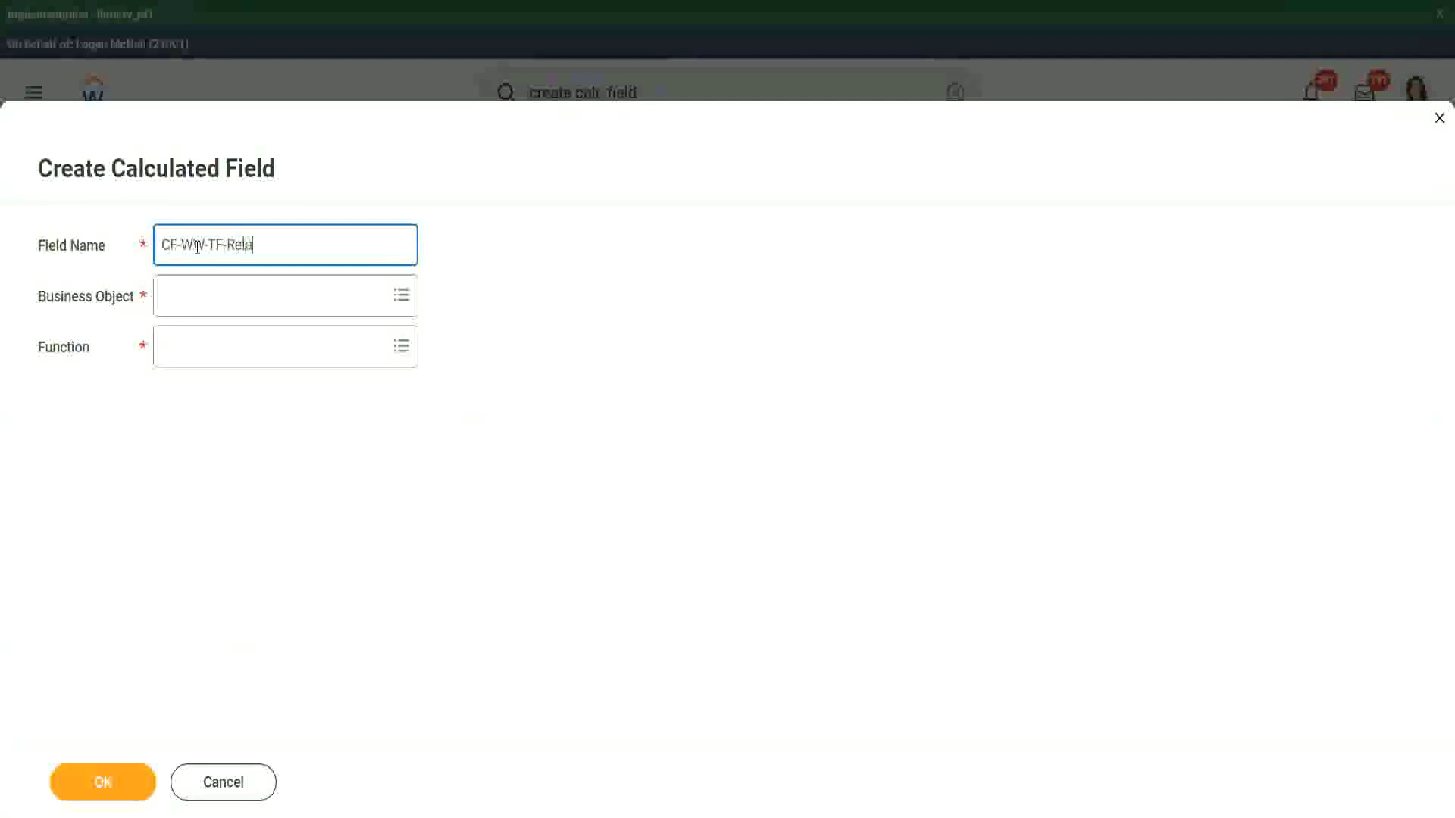
text(tionship is )
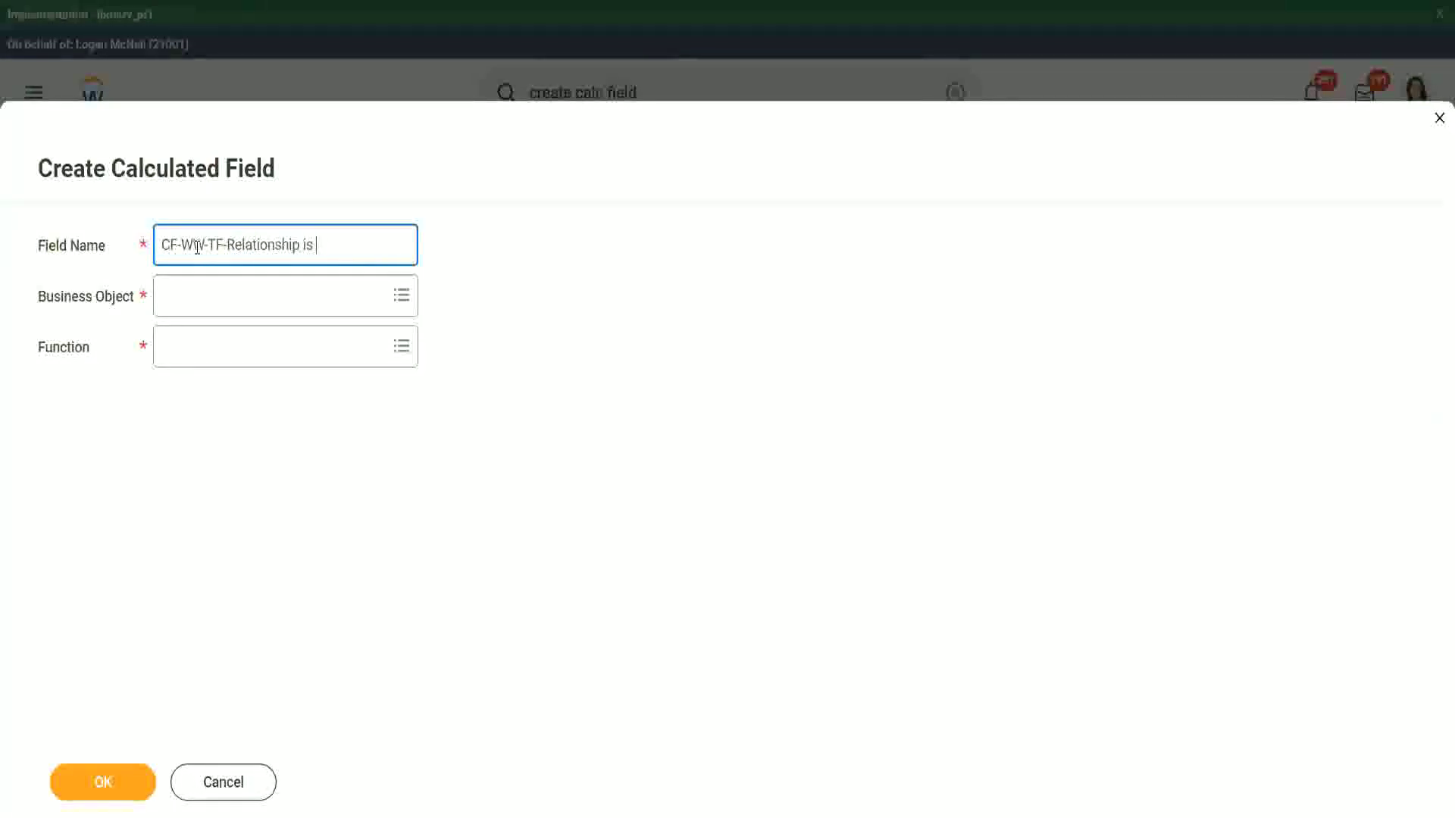
text(child)
key(Left)
key(Left)
key(Left)
key(Left)
key(Delete)
text(CF-WW-TF-Depende)
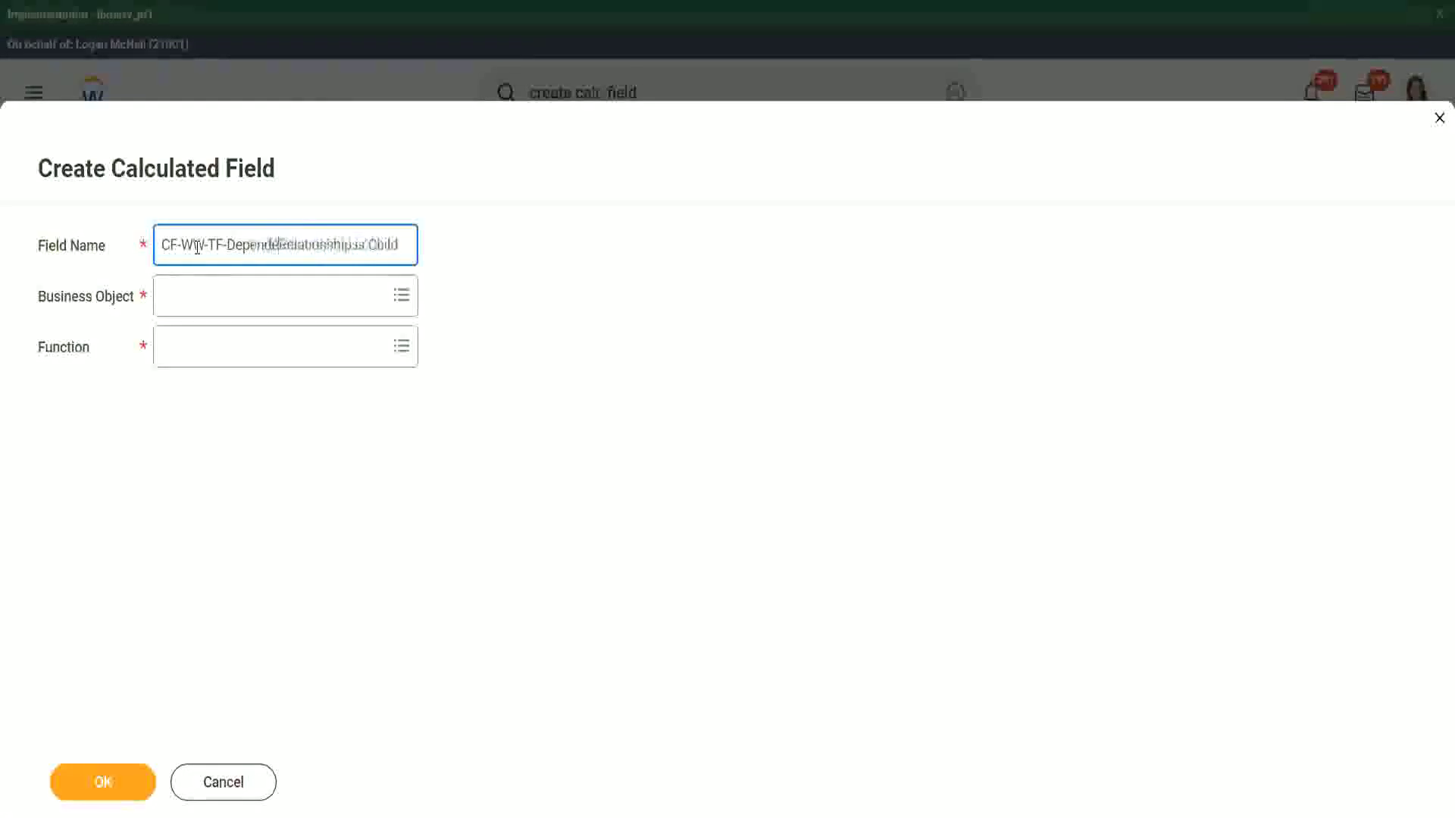
text(nt Relationship is Child)
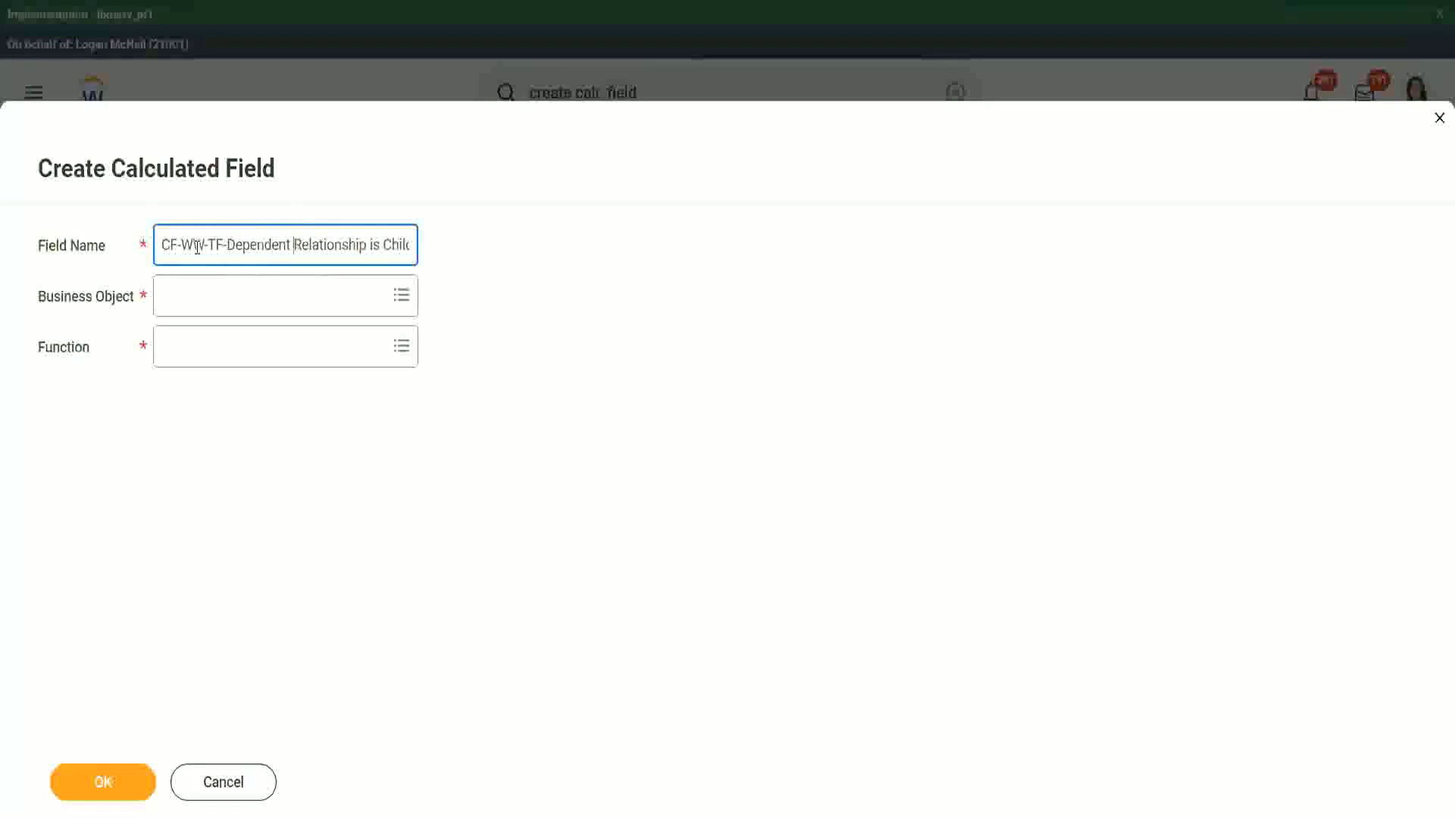
Set the calculated field's business object to Dependent and its function to True/False Condition, and continue to its definition.
key(Tab)
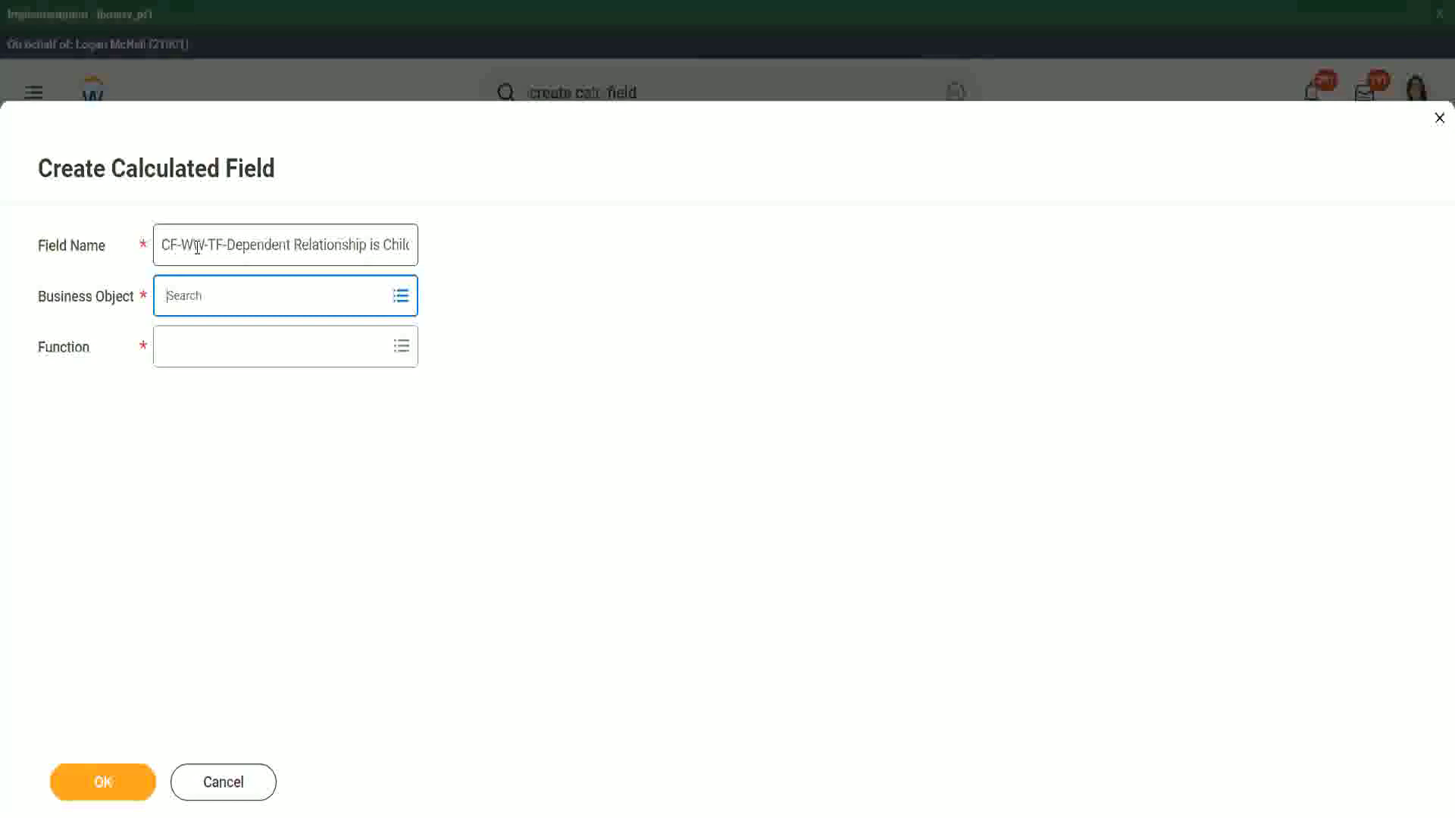
text(depedne)
key(Return)
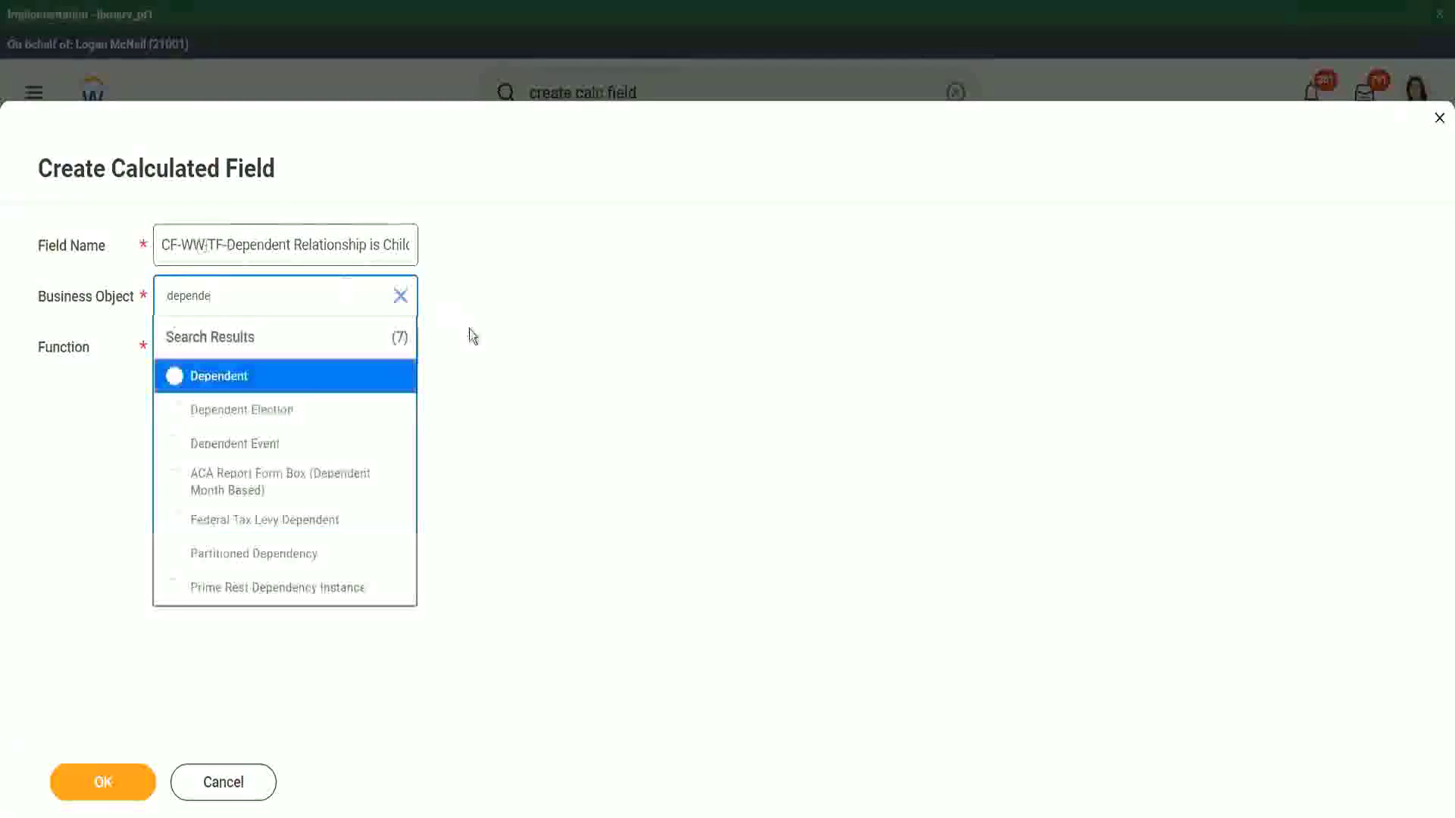
click(248, 385)
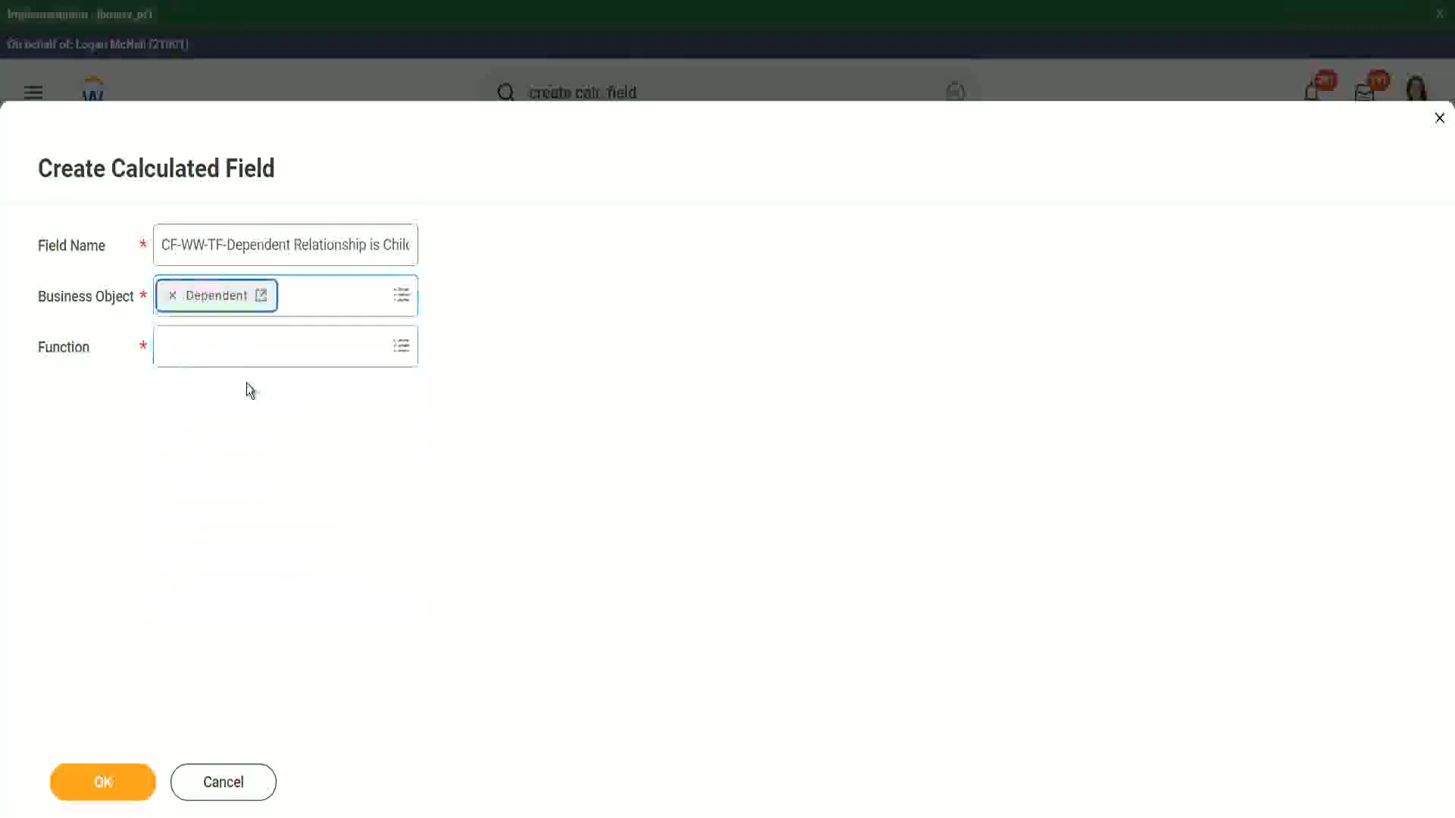
click(211, 342)
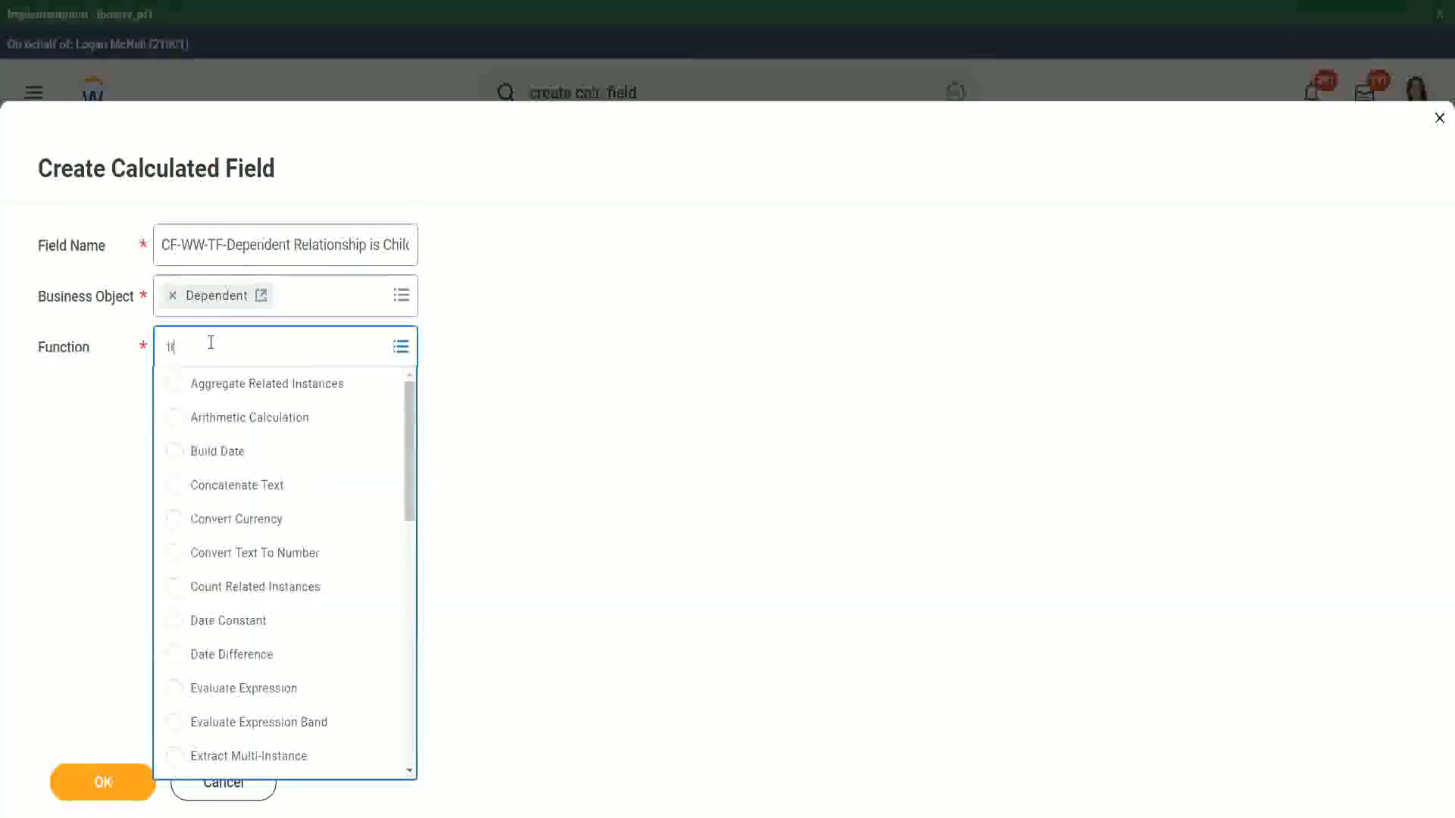
text(true)
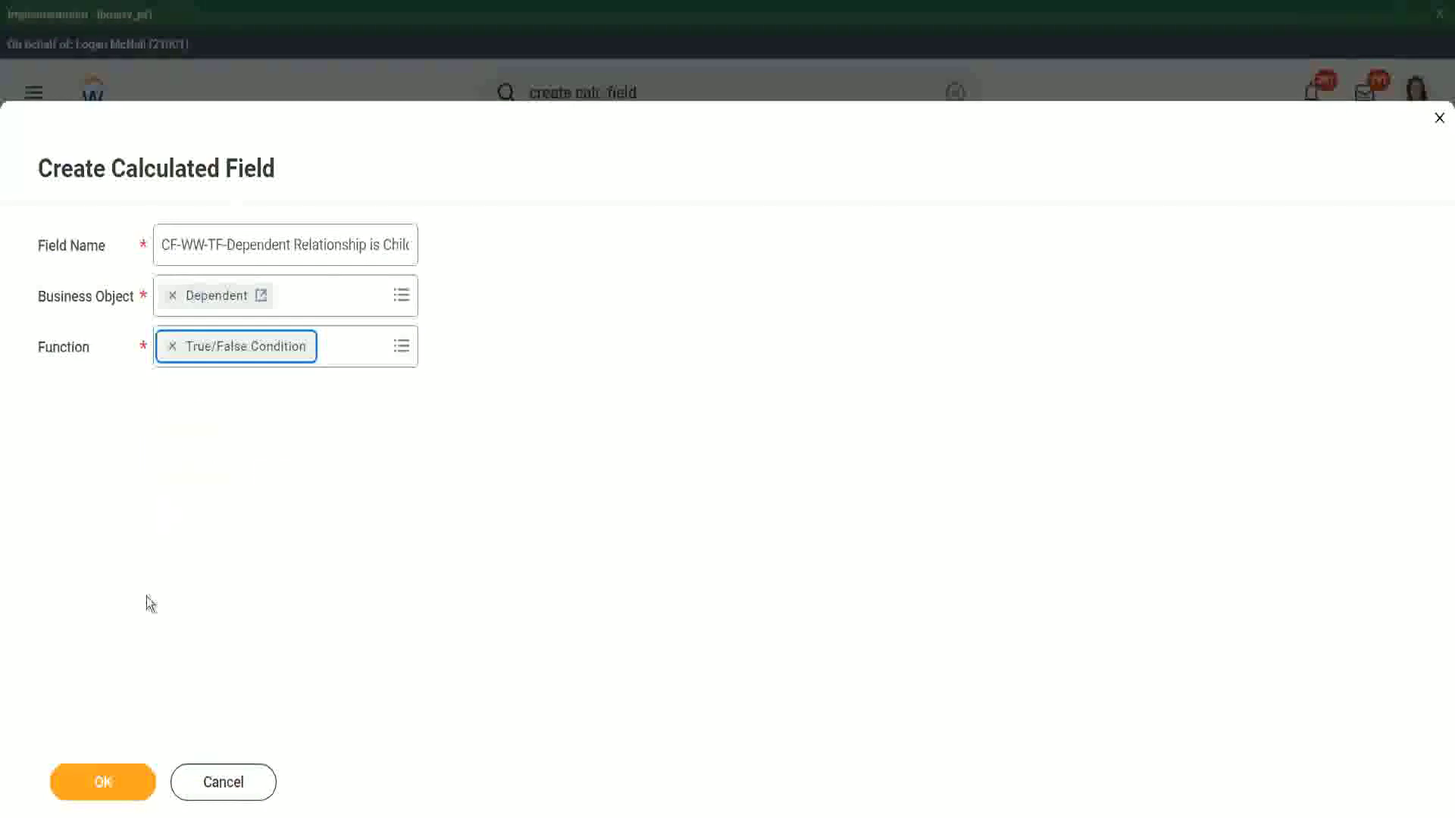
click(119, 790)
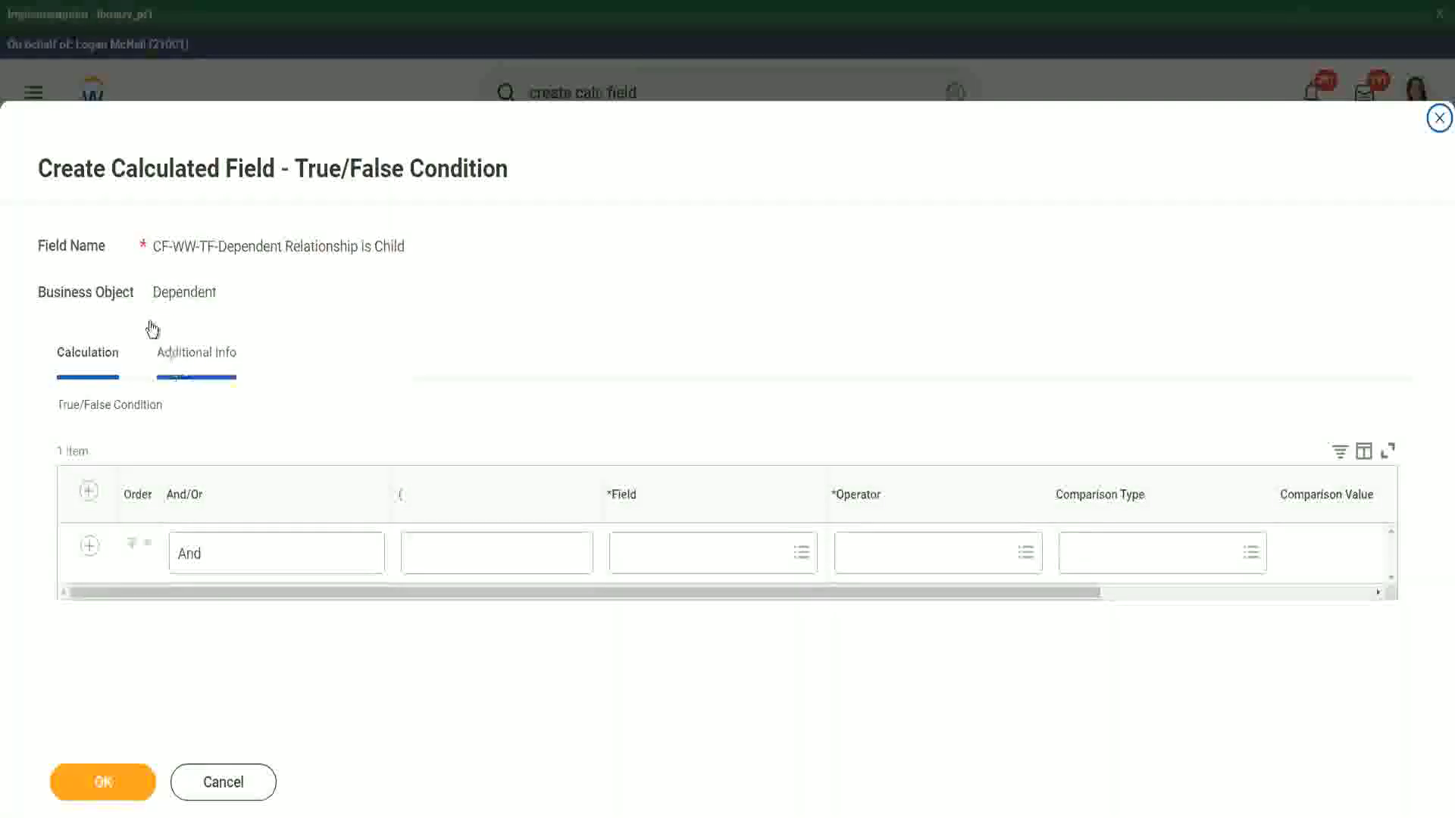
Use the Relationship field in the condition row and review its report field details.
drag(153, 292, 214, 293)
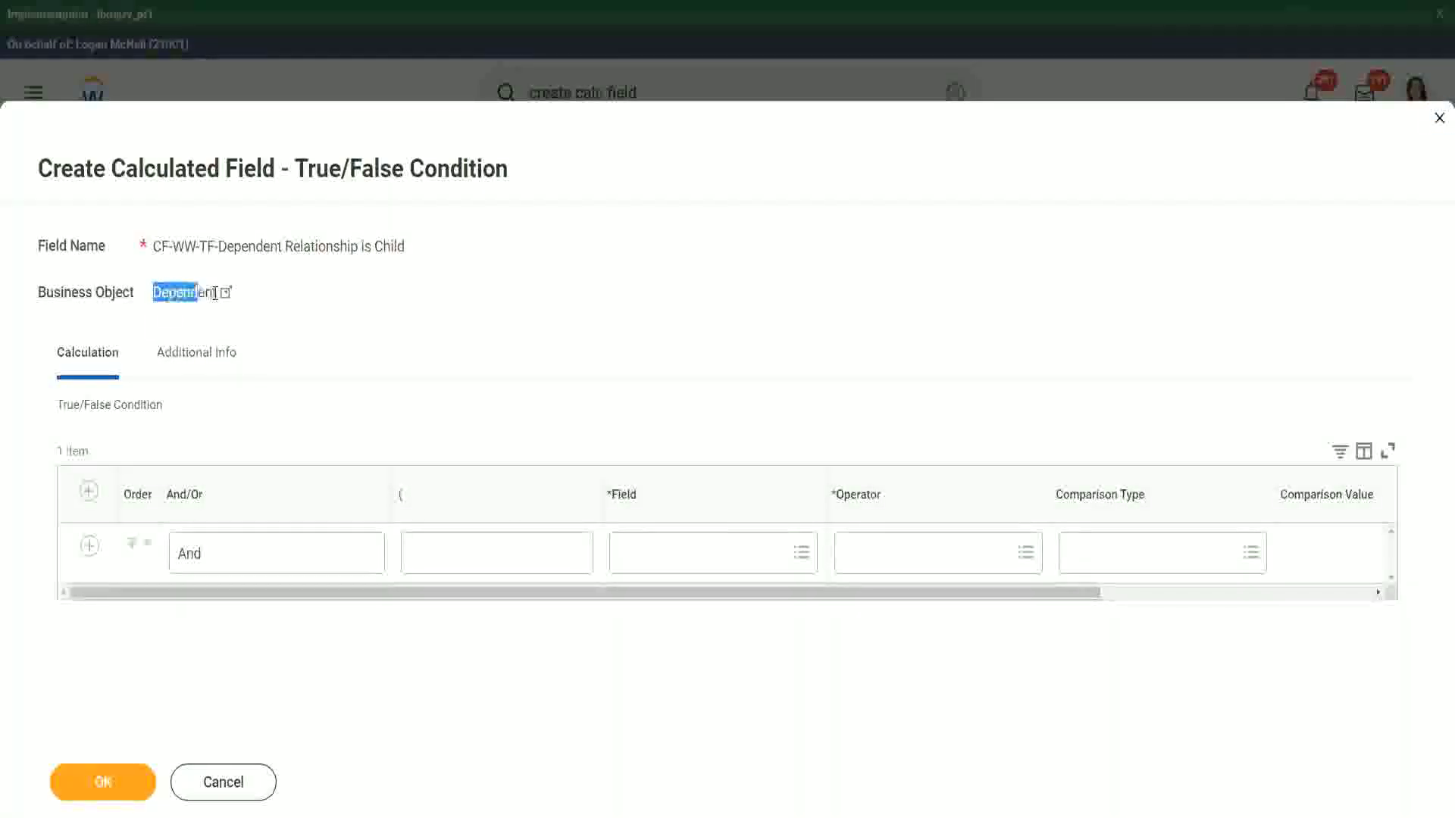
click(663, 549)
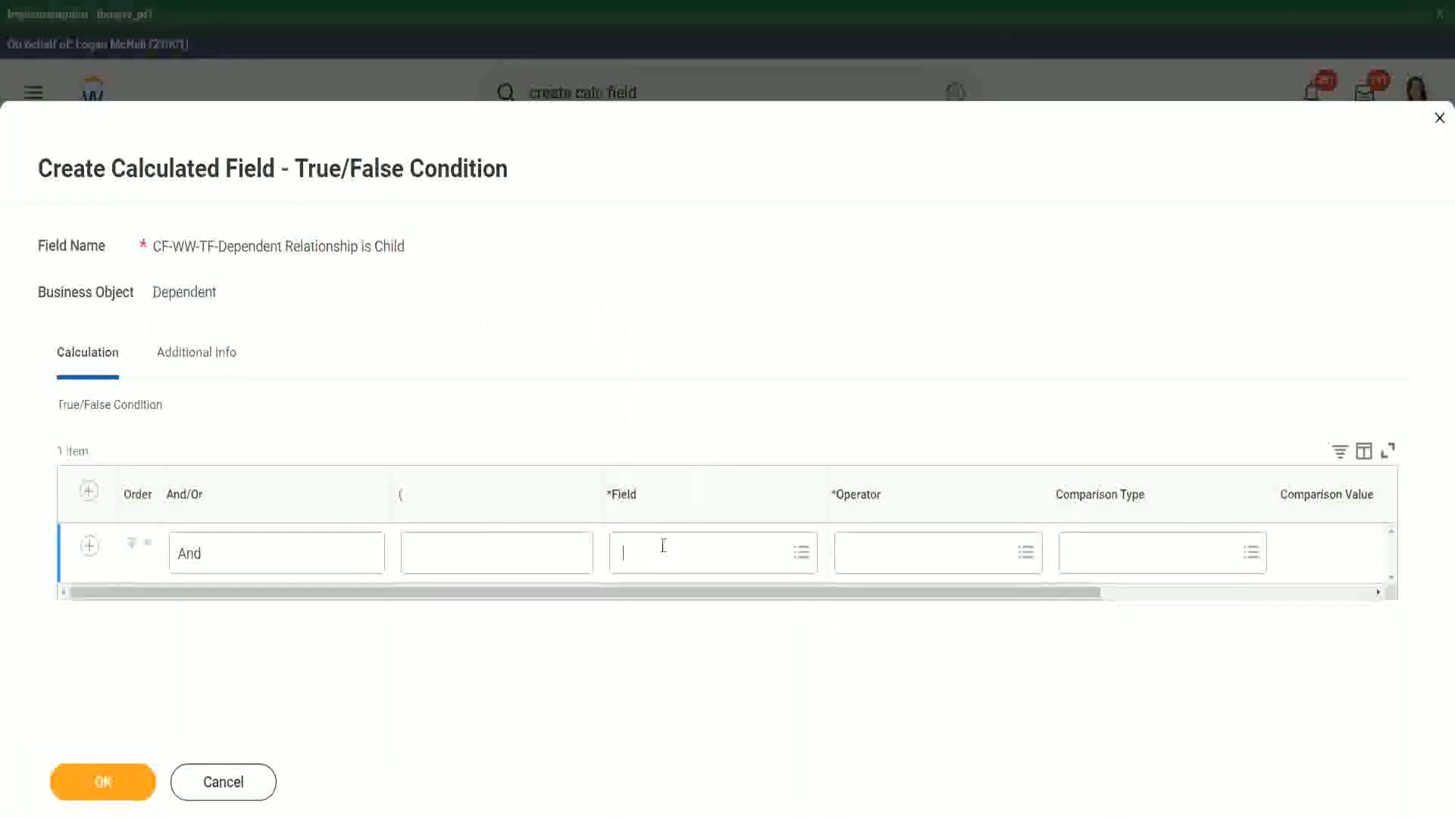
text(relation)
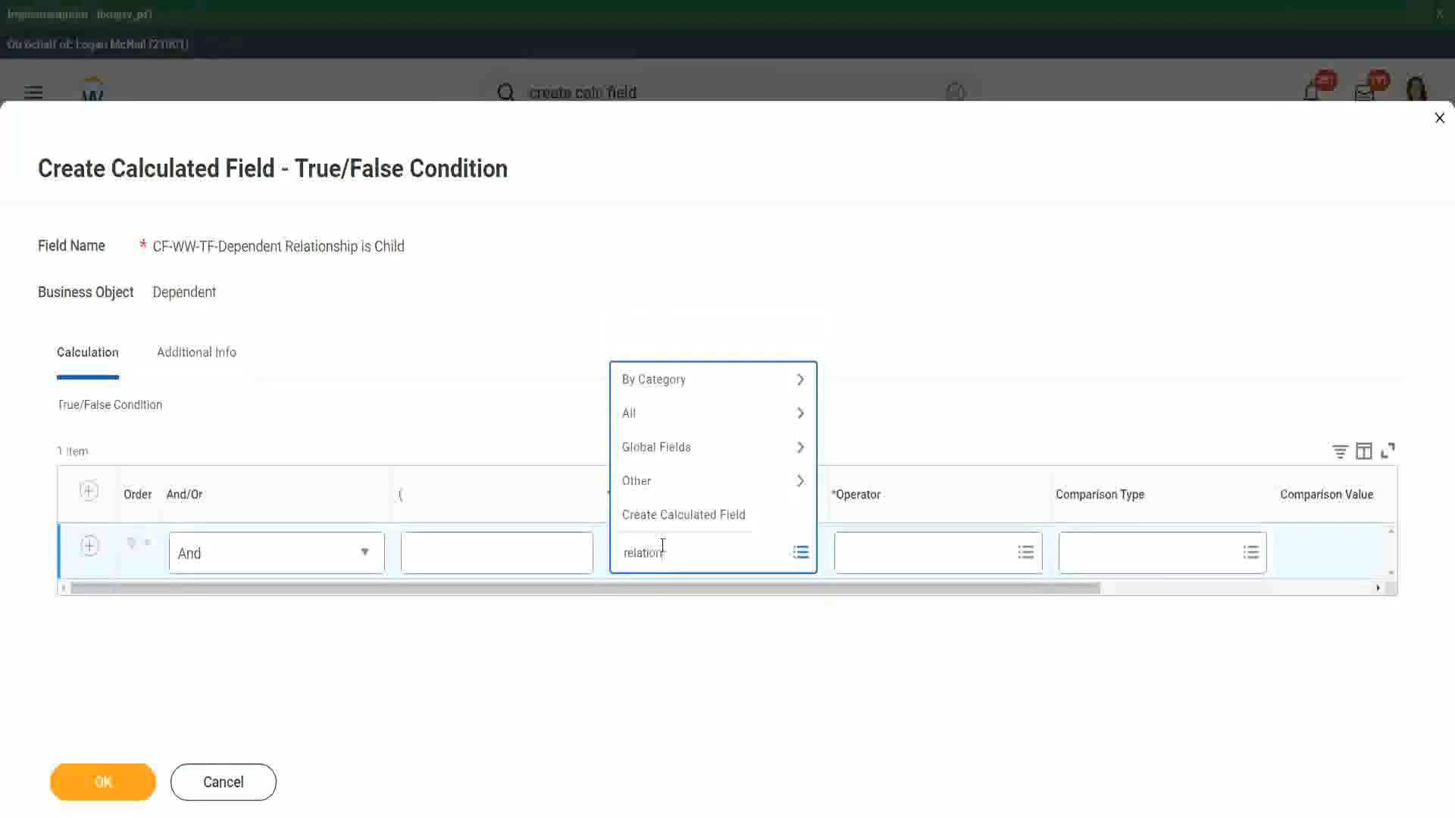
text(ship)
key(Return)
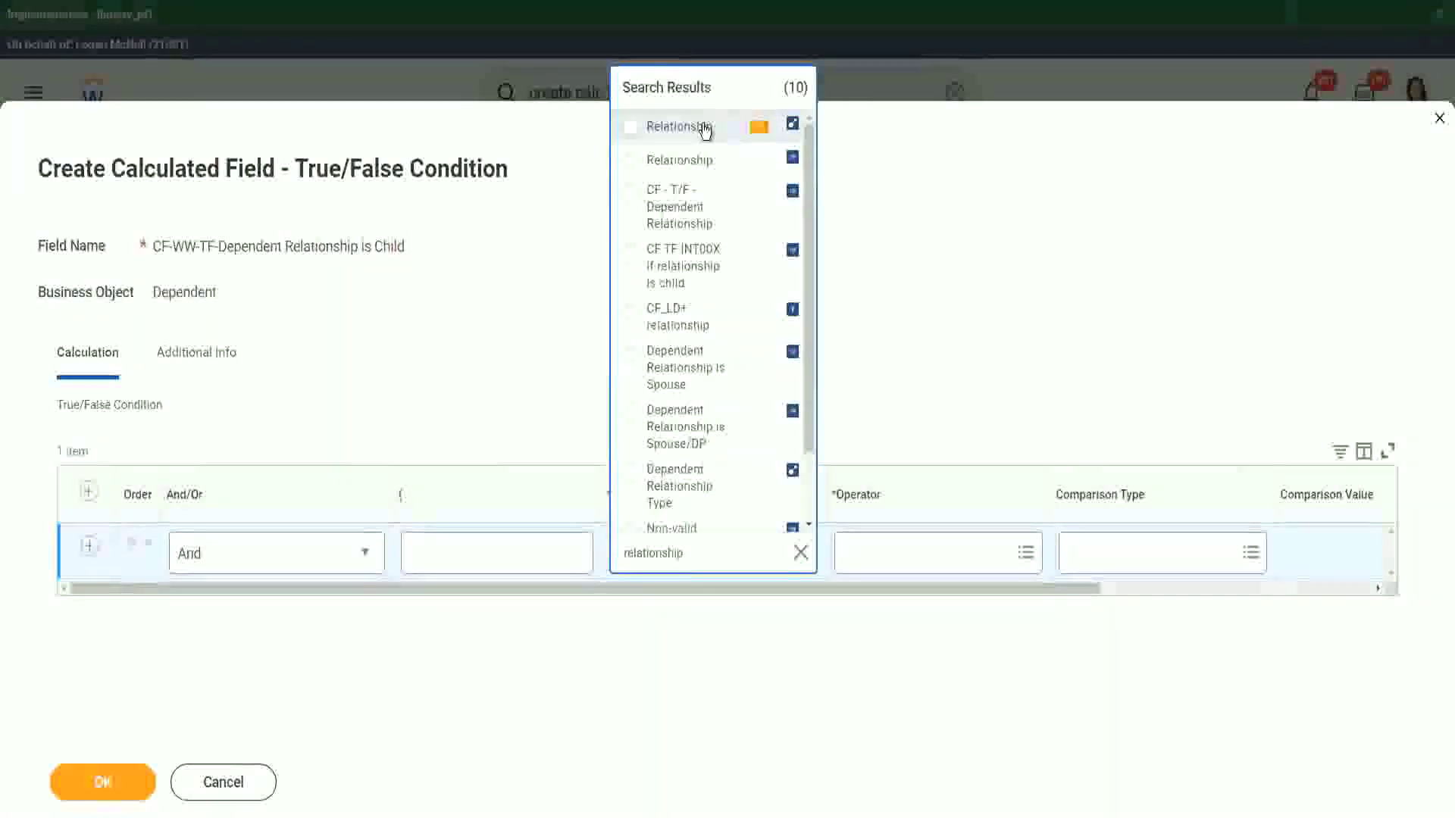
click(704, 128)
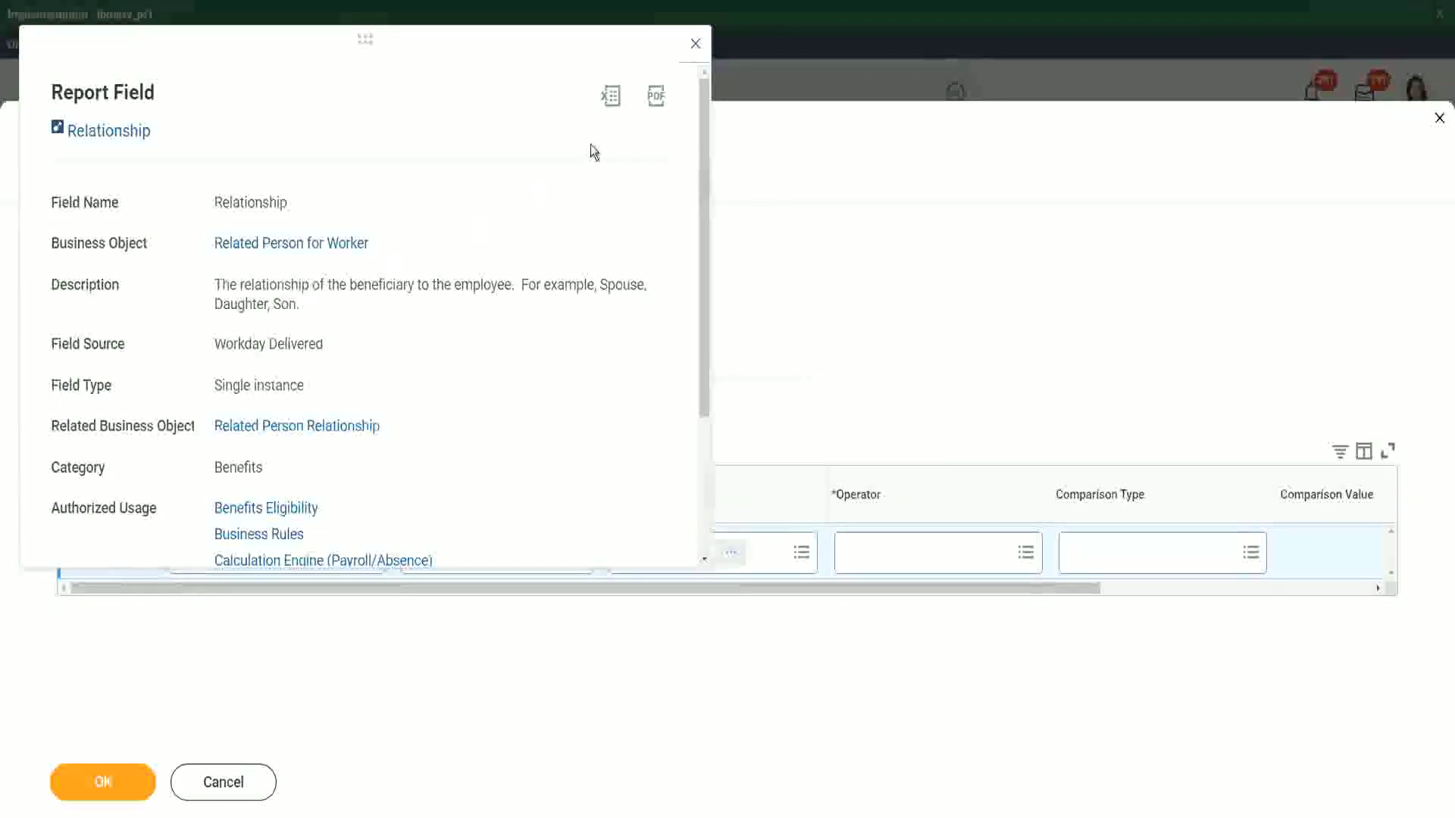
click(694, 44)
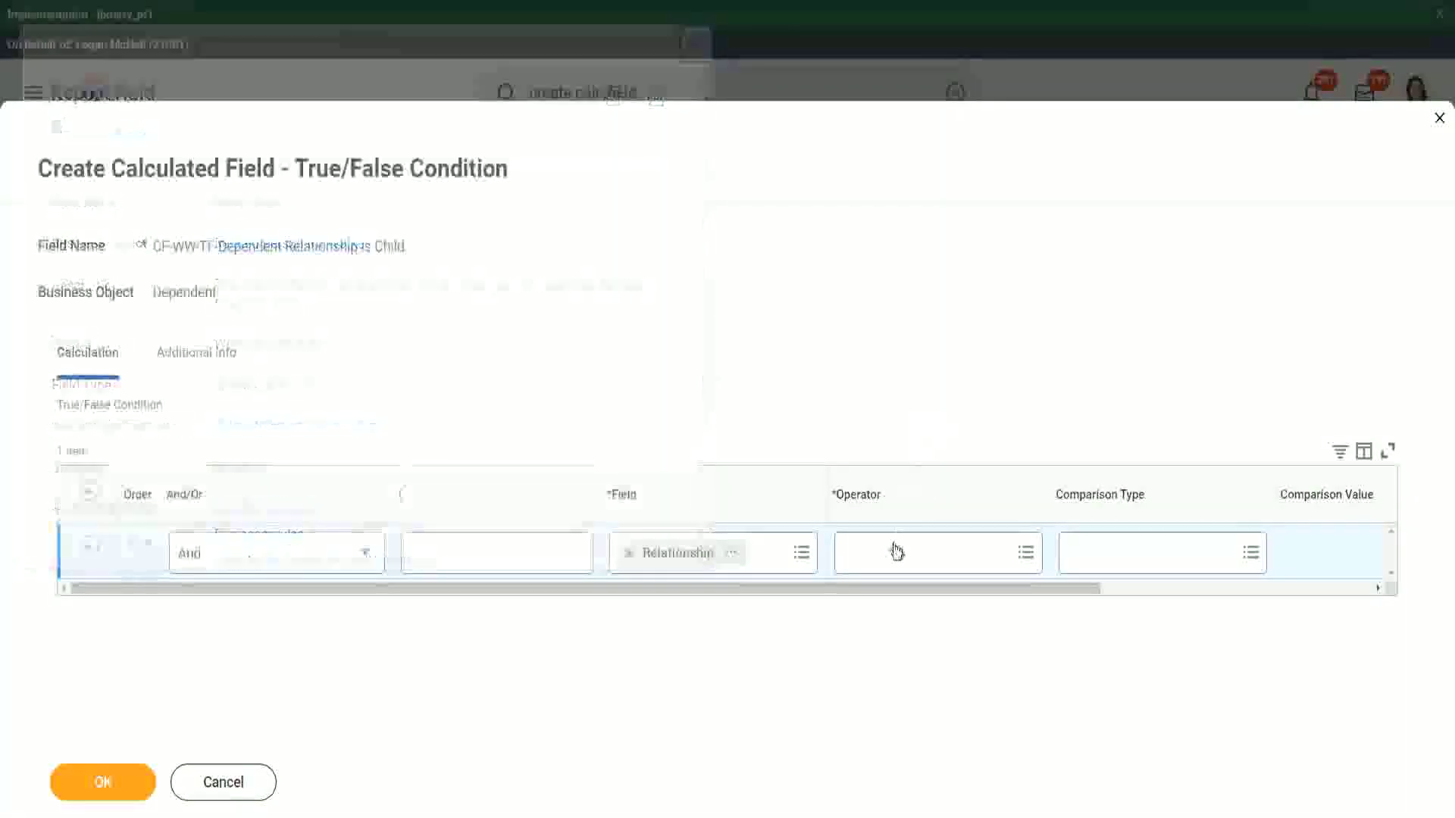
Set the operator of the Relationship condition to "in the selection list".
click(896, 551)
click(910, 483)
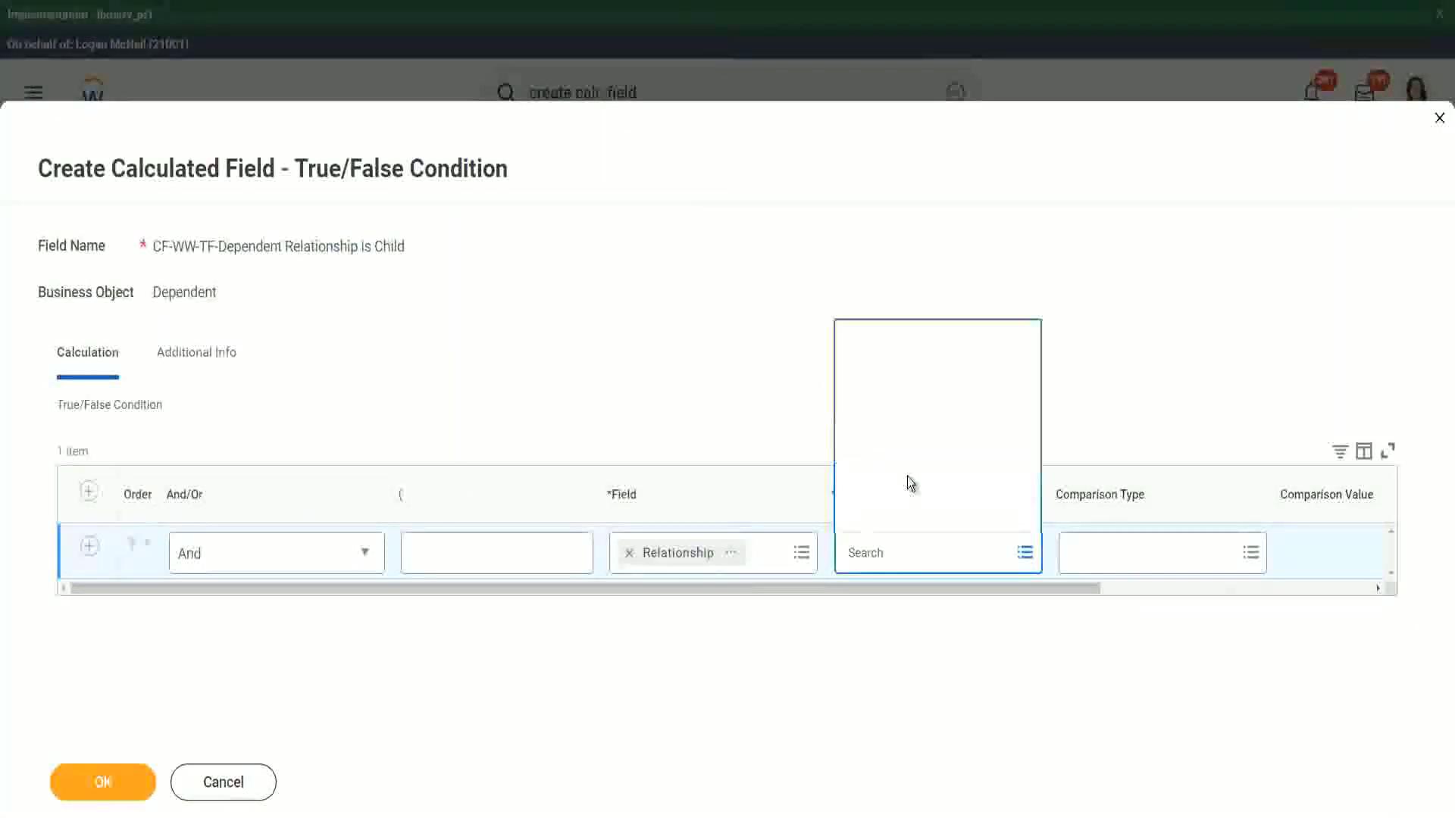
click(928, 417)
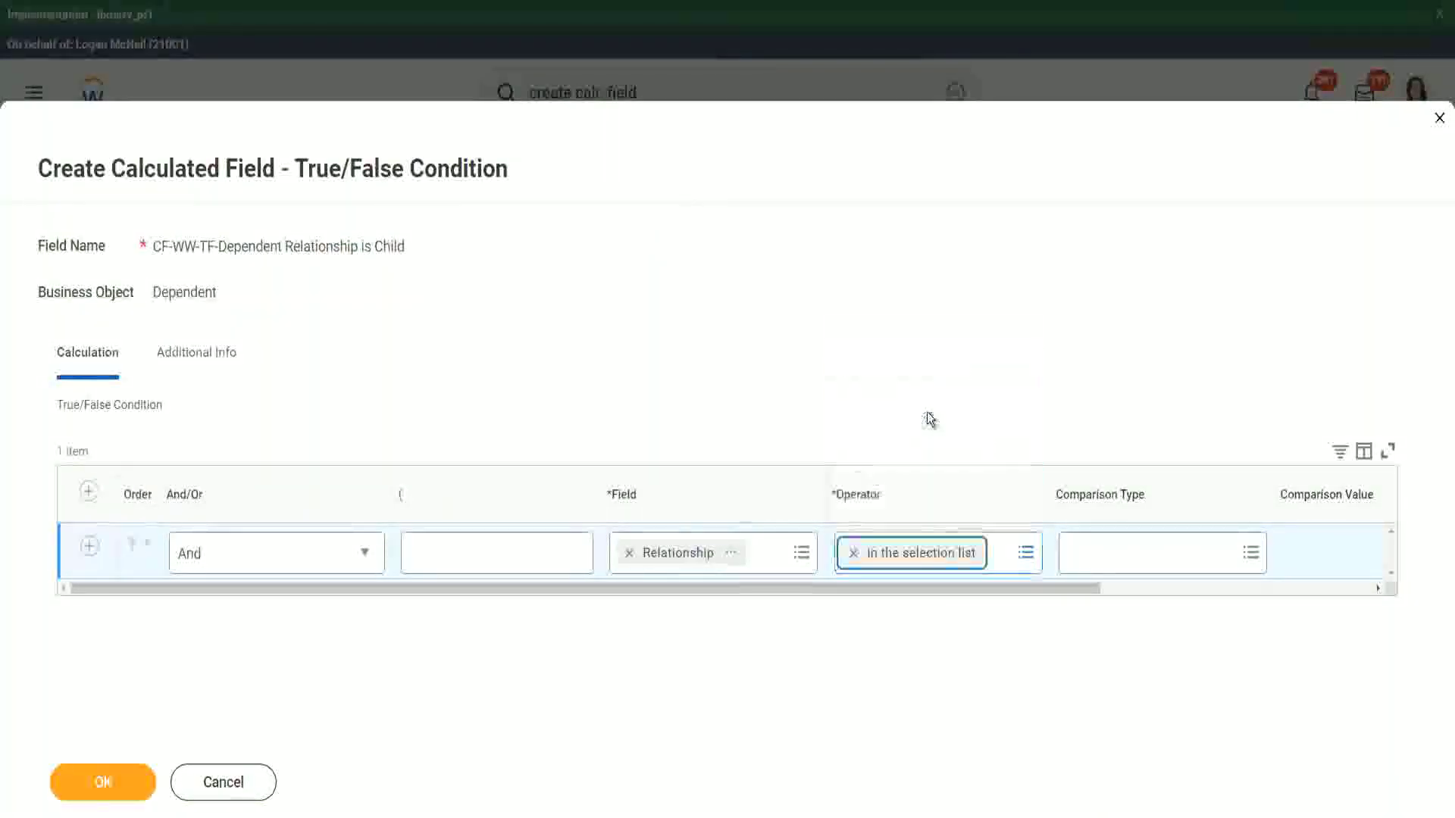
Choose Child as the comparison value of the Relationship condition and save the True/False calculated field.
drag(935, 601, 1226, 590)
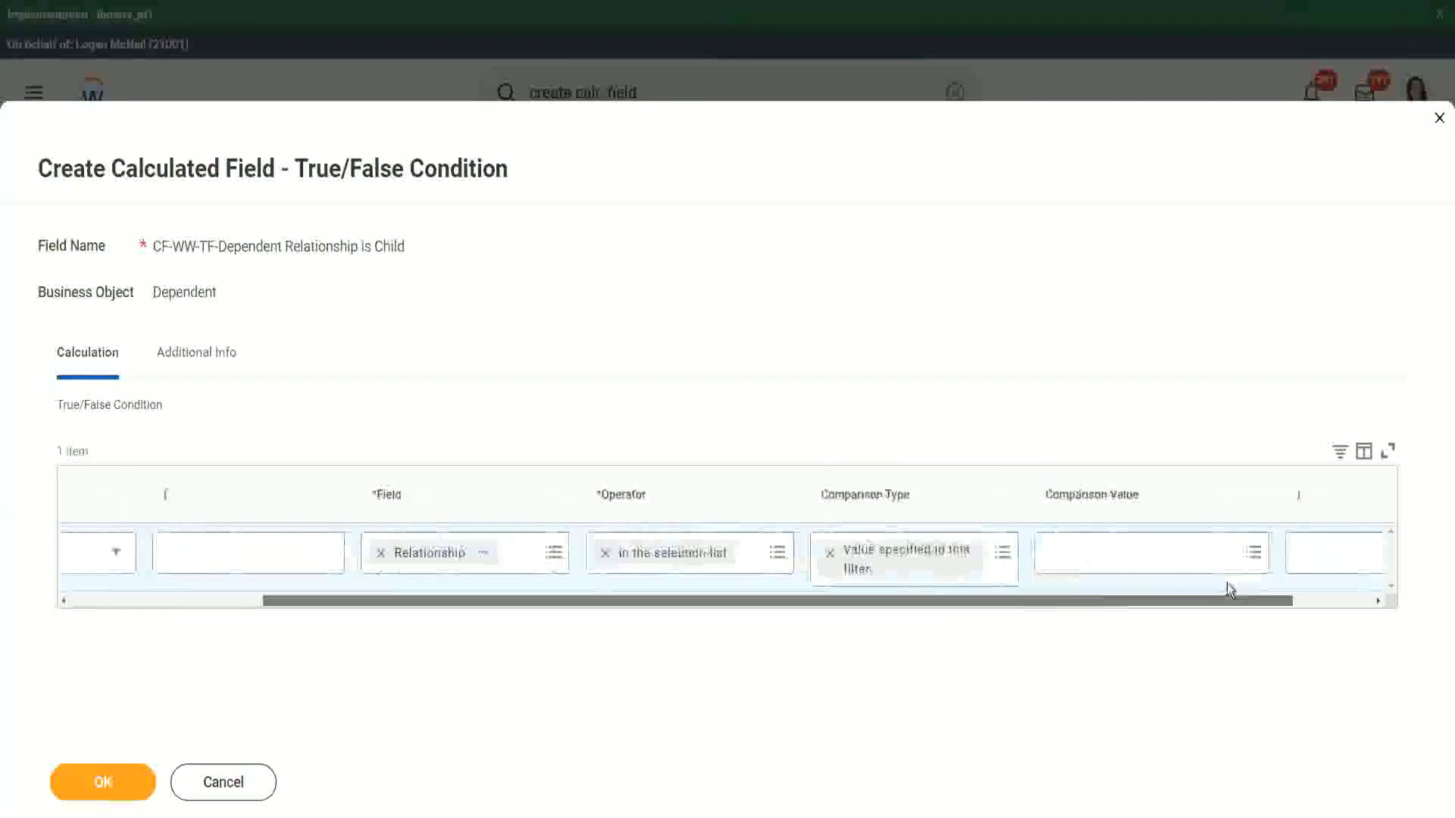
click(995, 557)
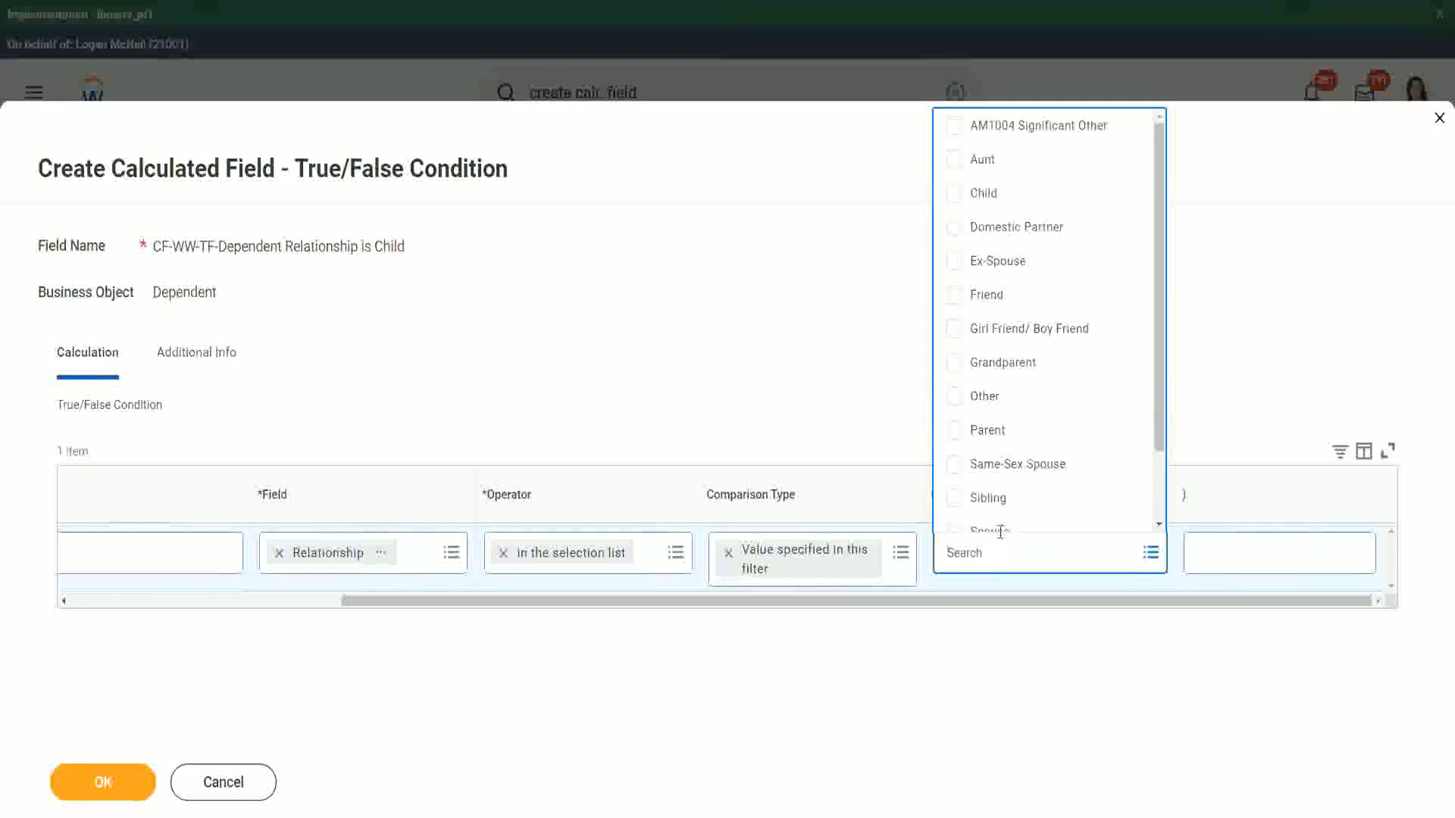
click(957, 199)
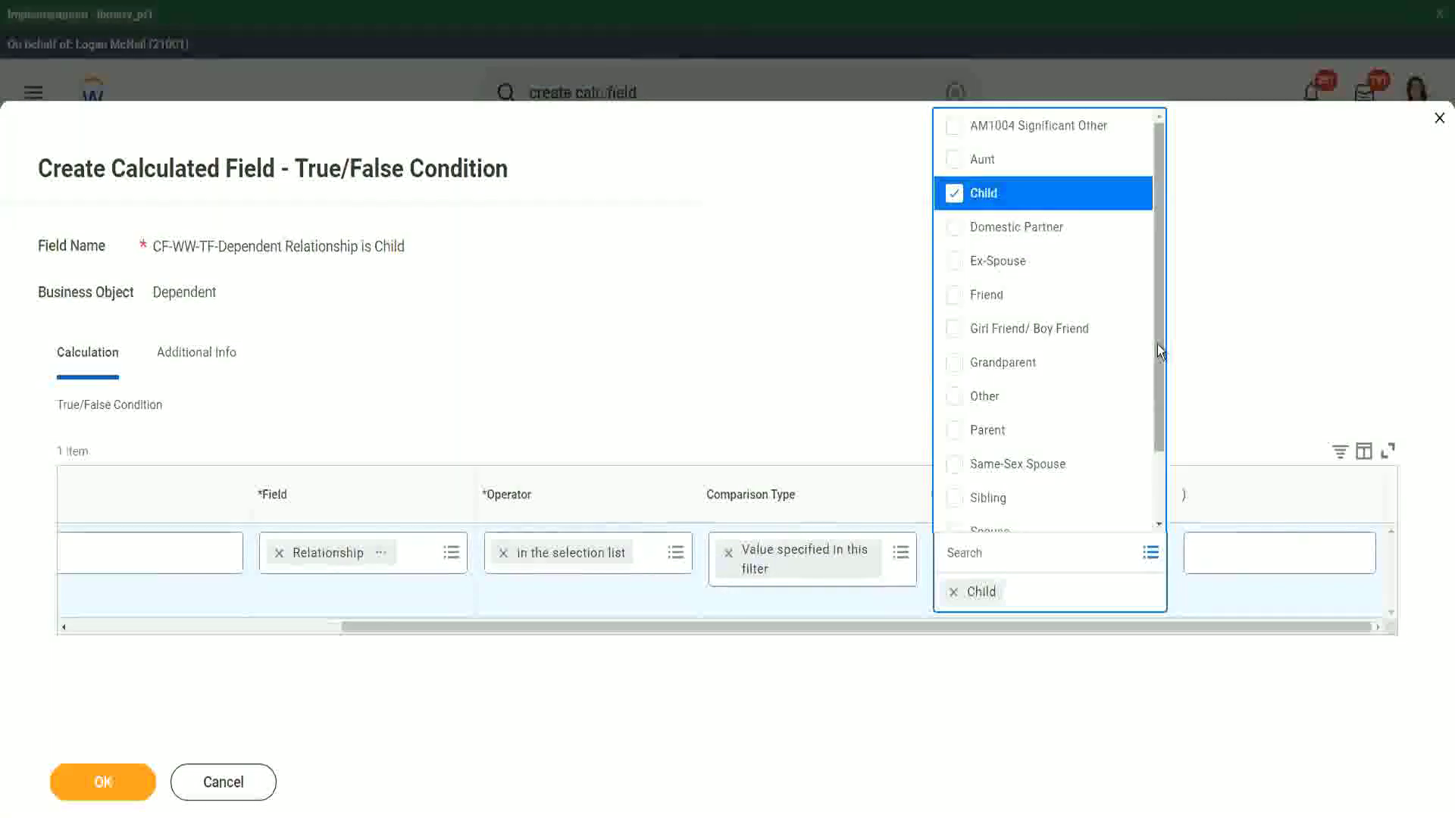
drag(1158, 344, 1158, 435)
mouse_move(1172, 367)
mouse_down()
mouse_move(1181, 268)
mouse_move(1156, 328)
mouse_move(1156, 385)
mouse_move(1175, 360)
mouse_up()
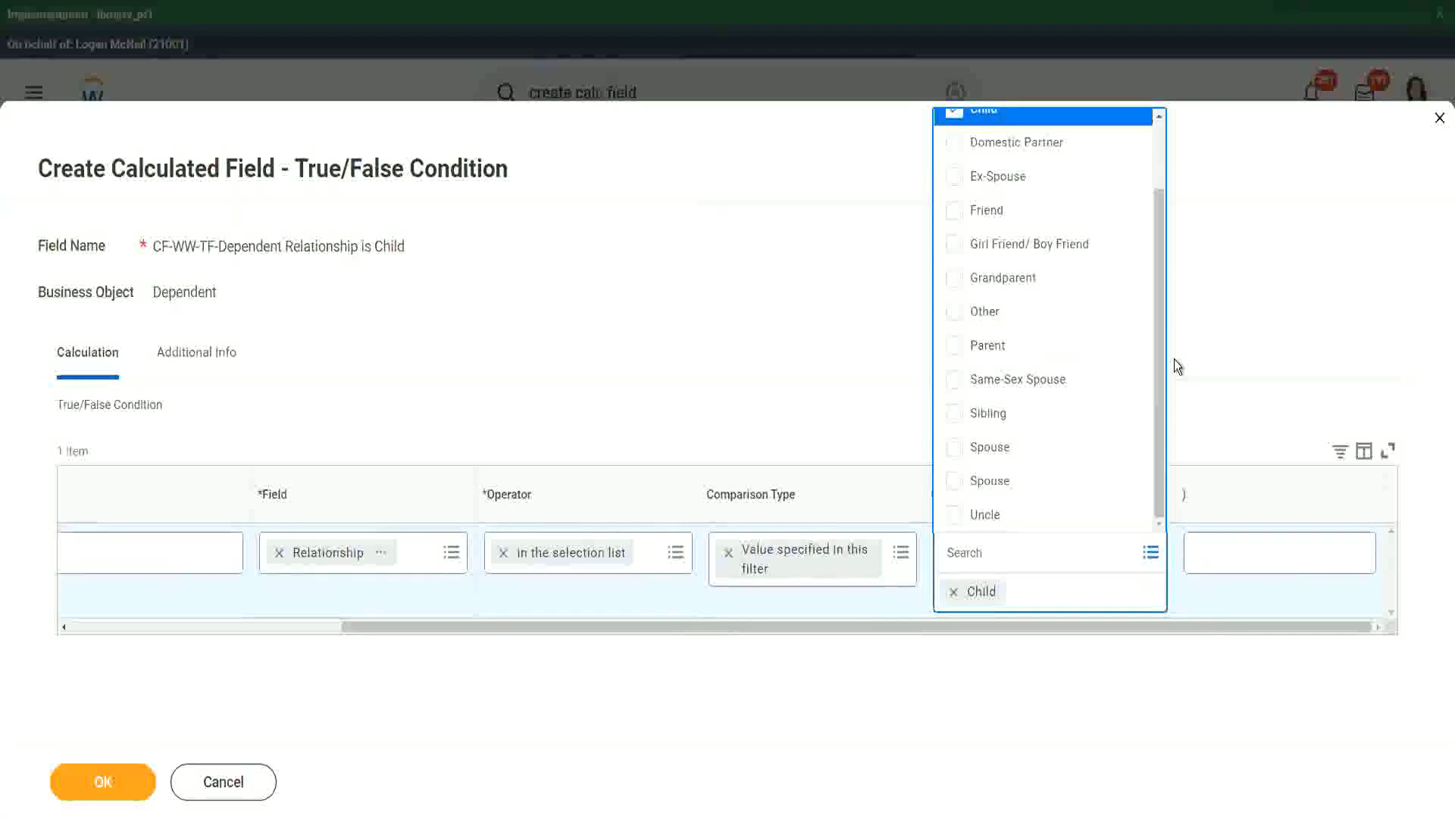
click(784, 339)
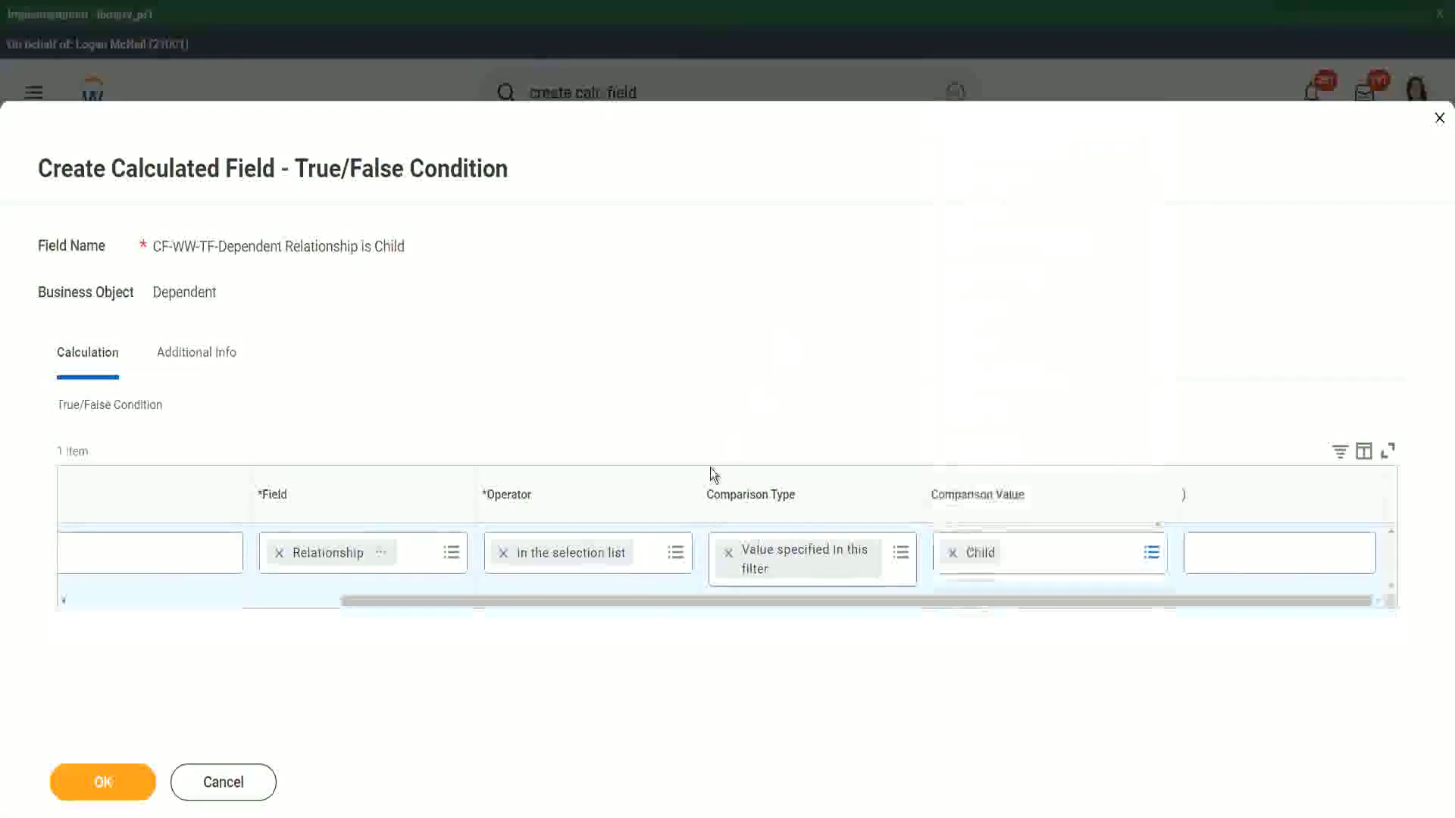
drag(411, 603, 120, 635)
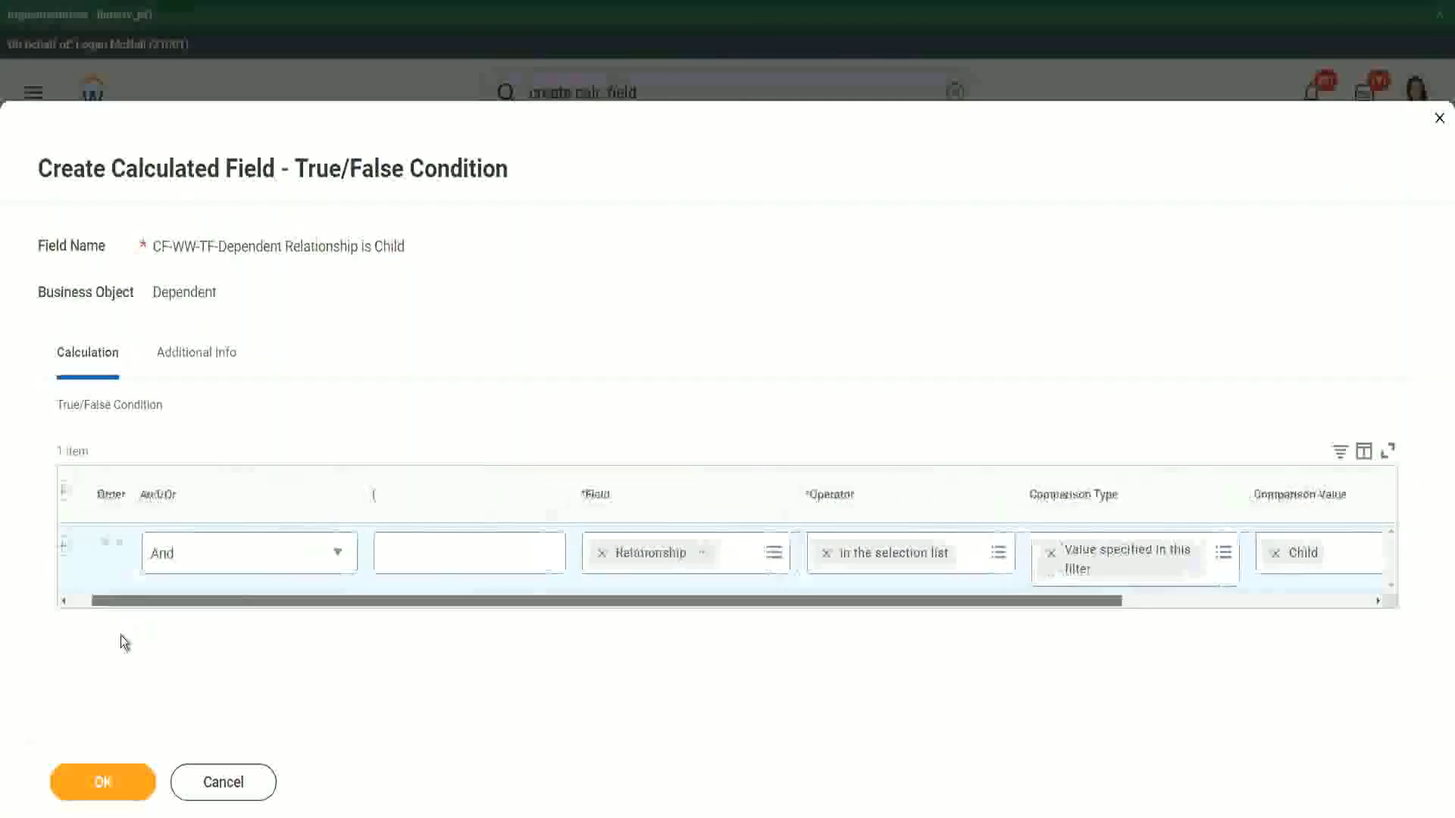
click(104, 783)
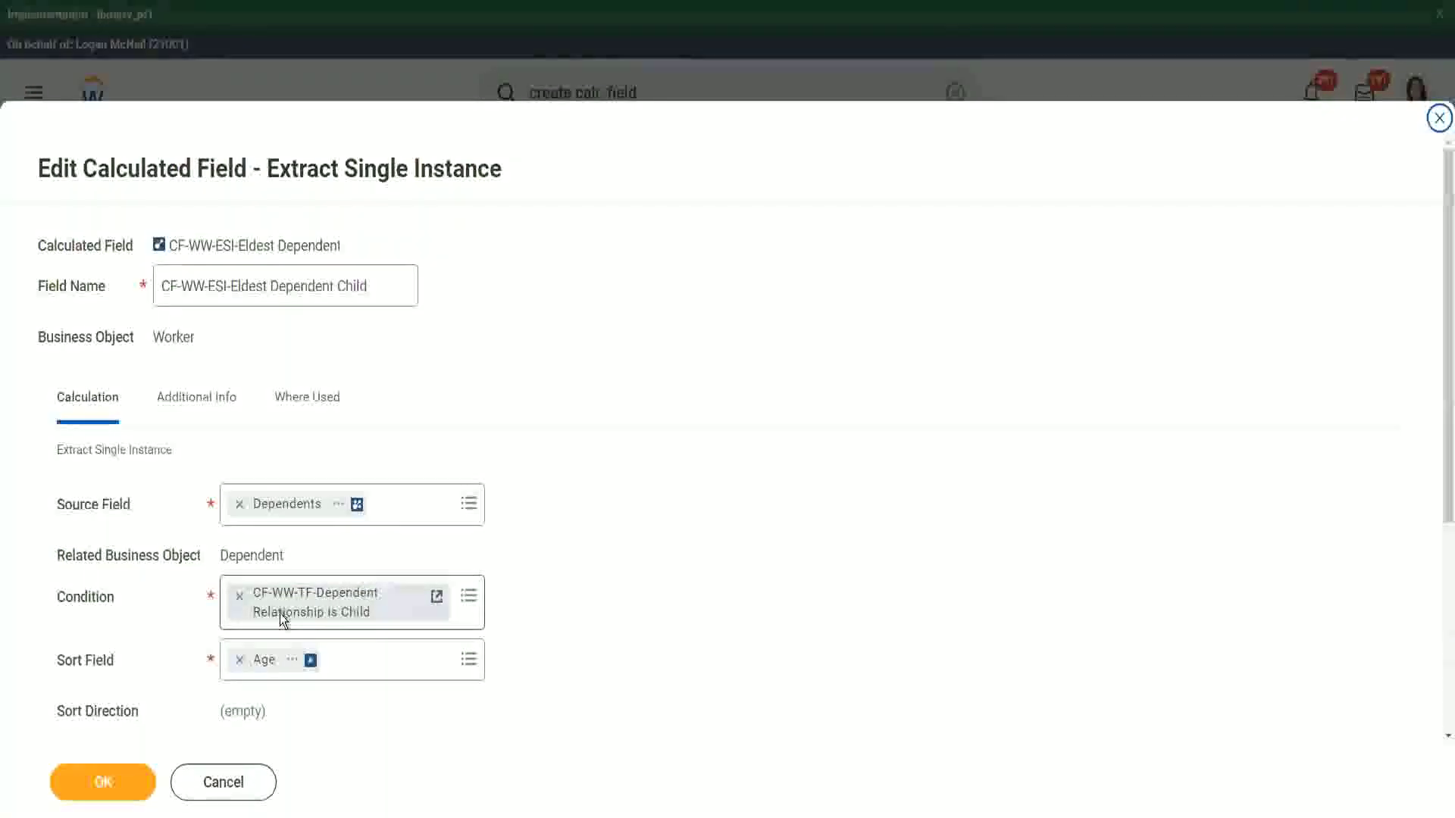
Save the CF-WW-ESI-Eldest Dependent Child calculated field with its current settings and copy its name.
scroll(282, 618, down, 3)
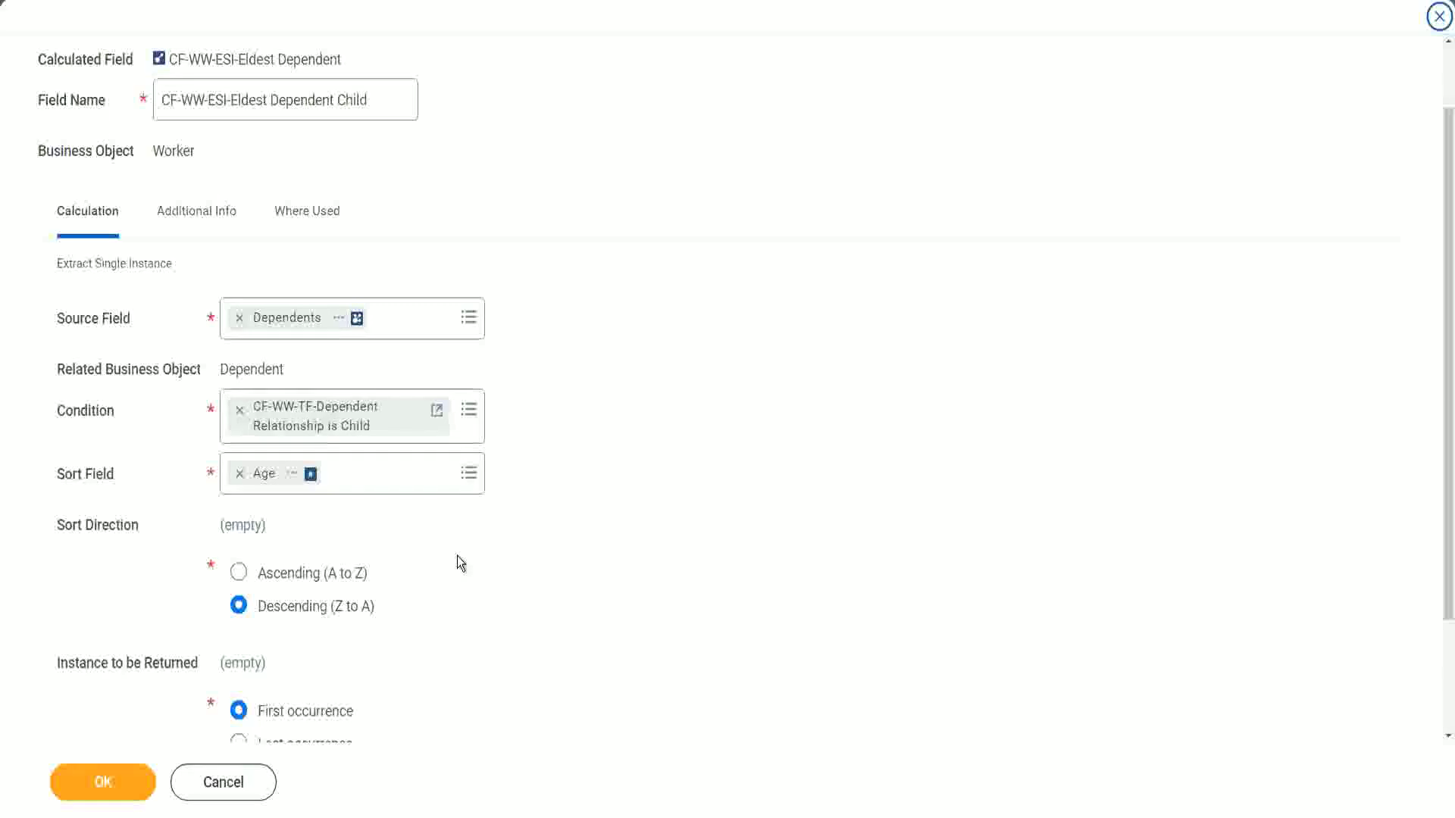
click(94, 788)
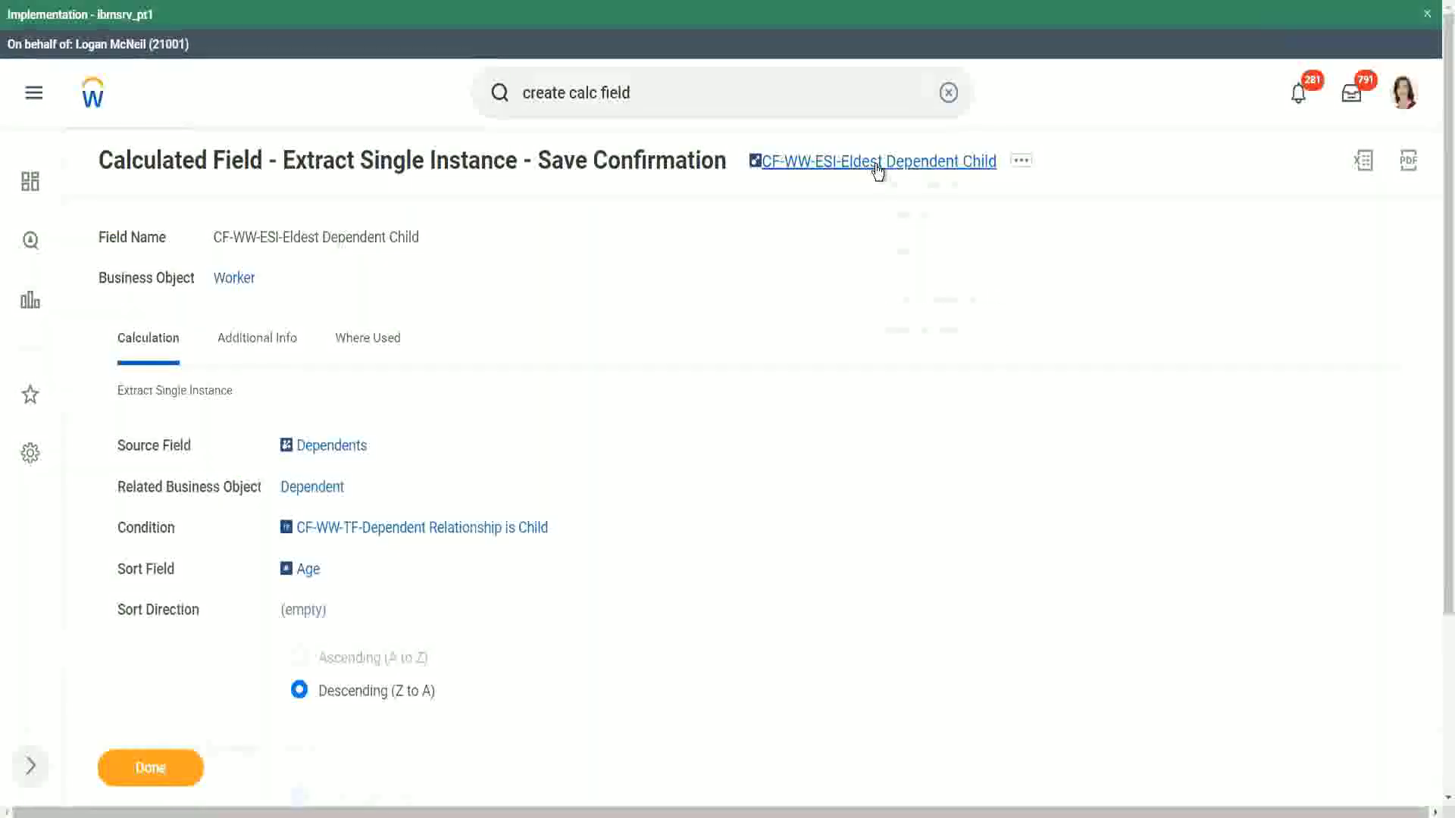
right_click(879, 166)
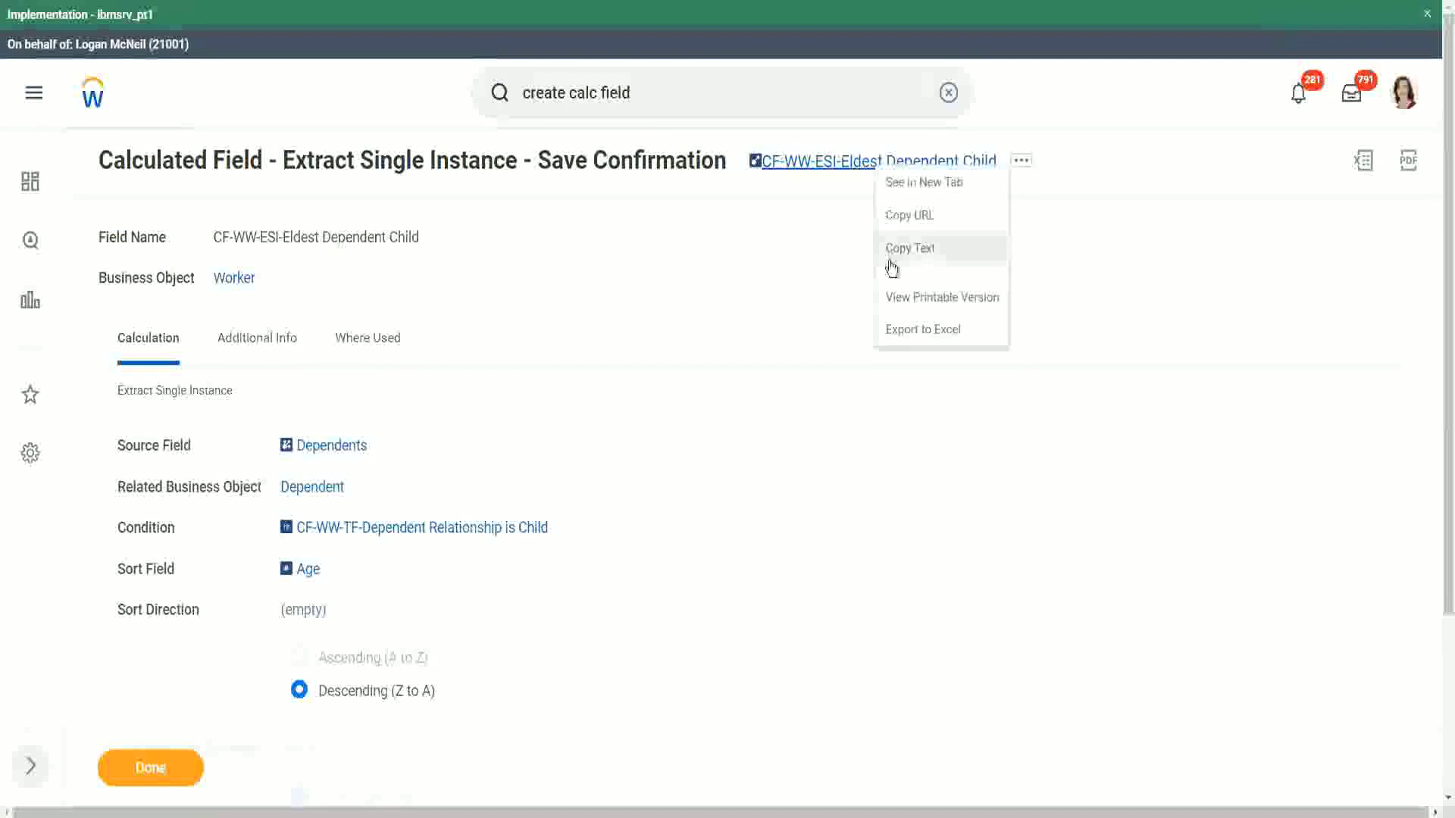
Return to the WW Base Pay Details report and open its definition for editing at the last Dependents columns.
click(650, 92)
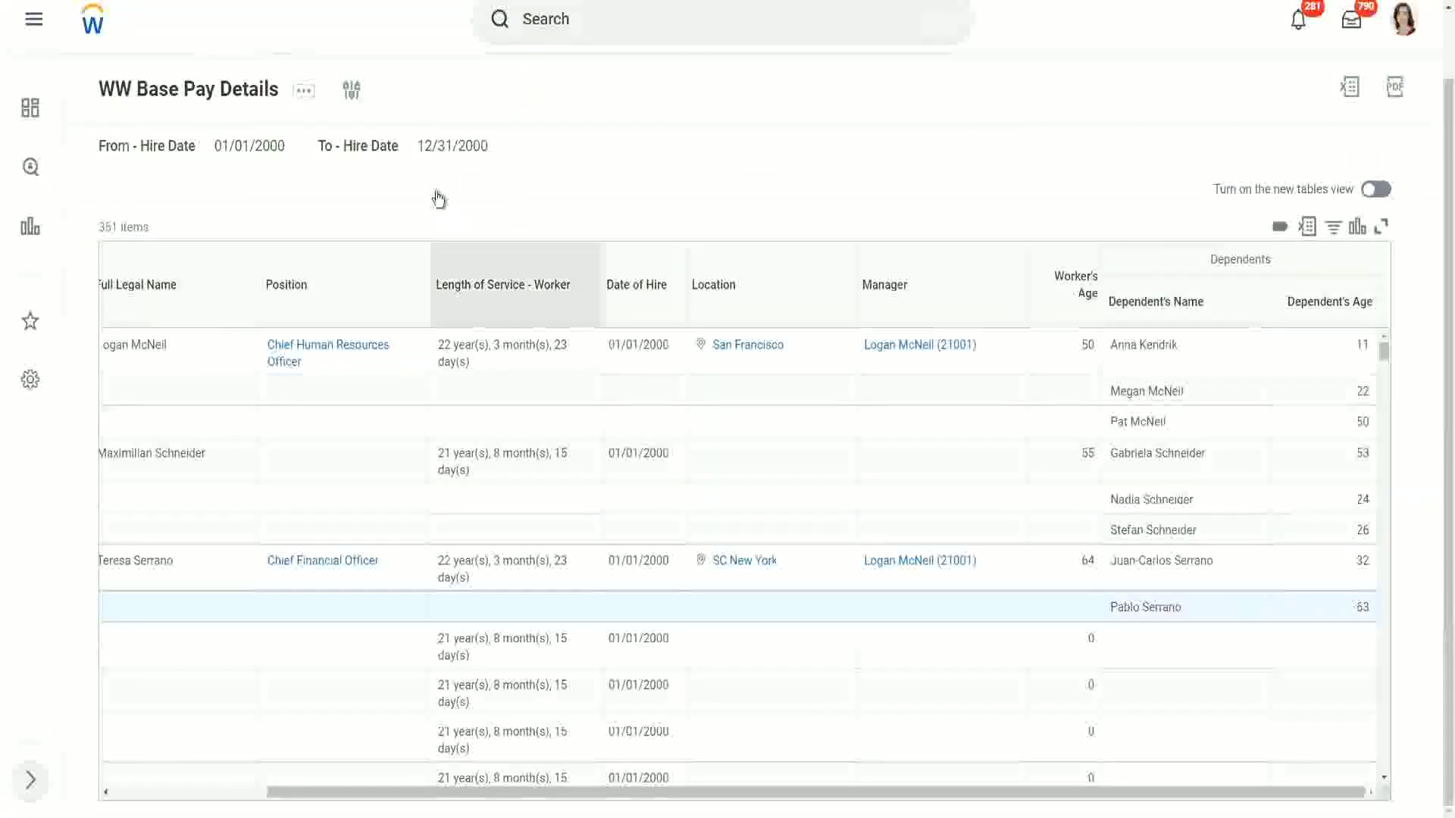
click(305, 92)
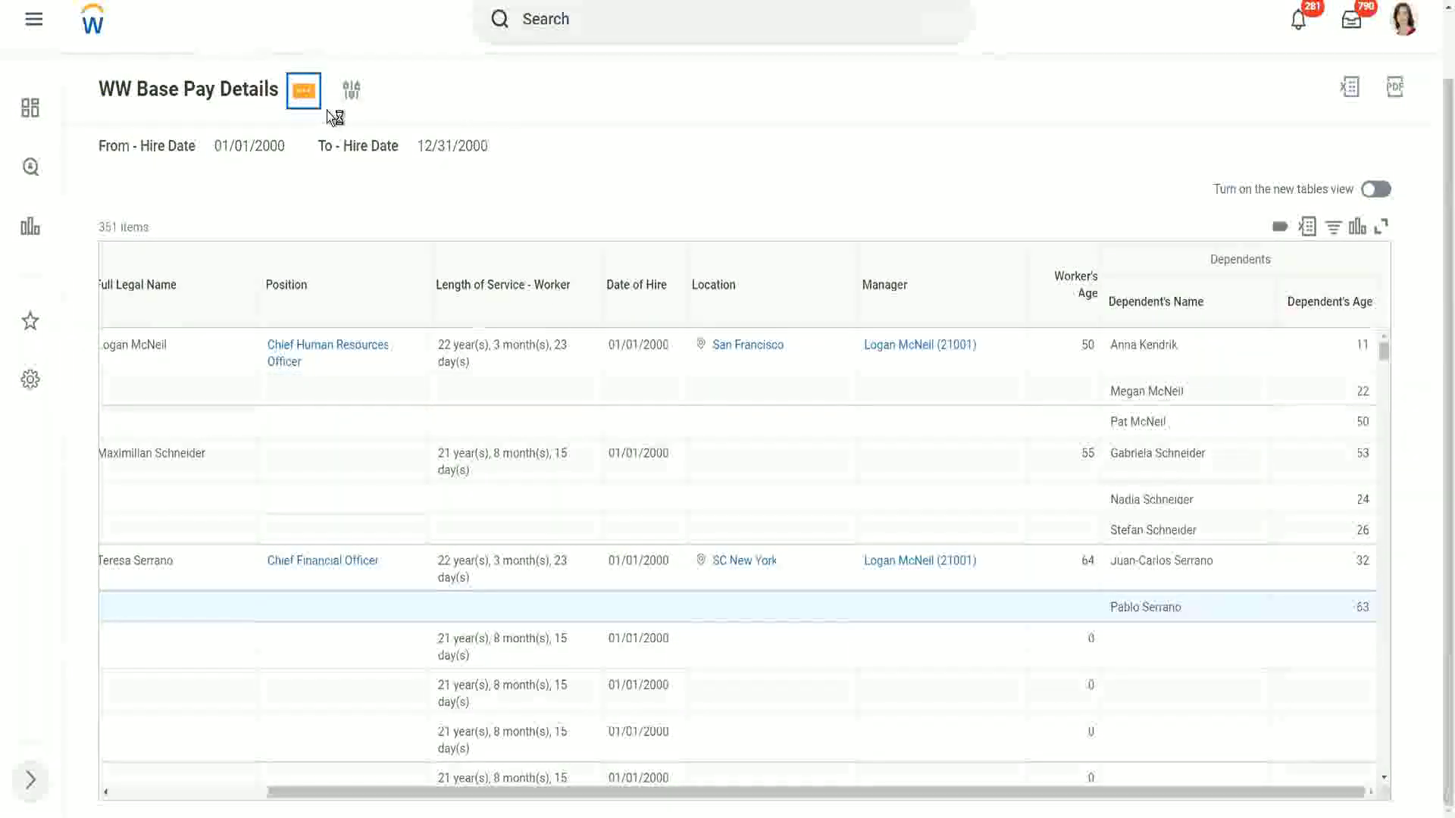
click(306, 93)
mouse_move(397, 171)
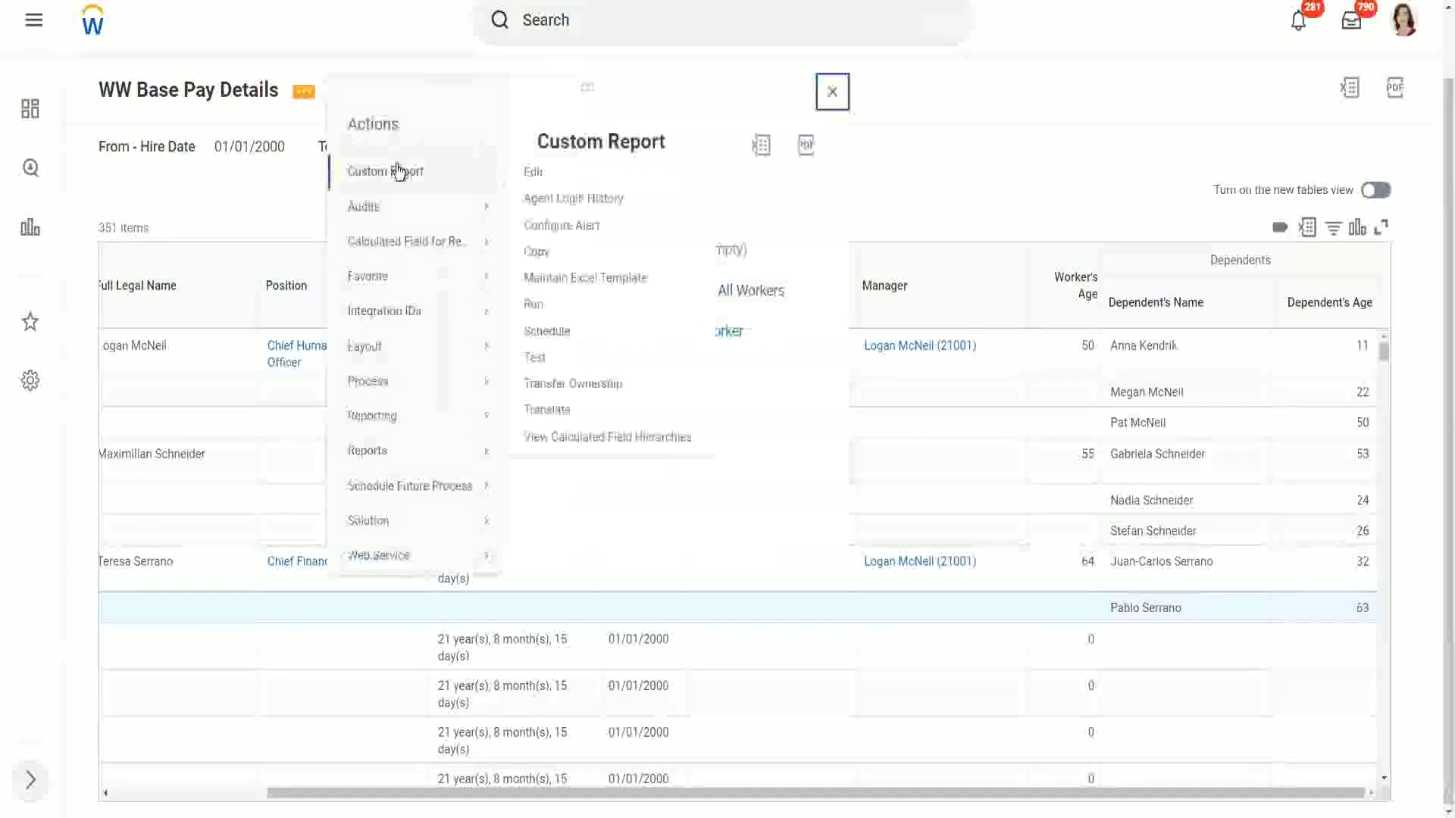
click(534, 173)
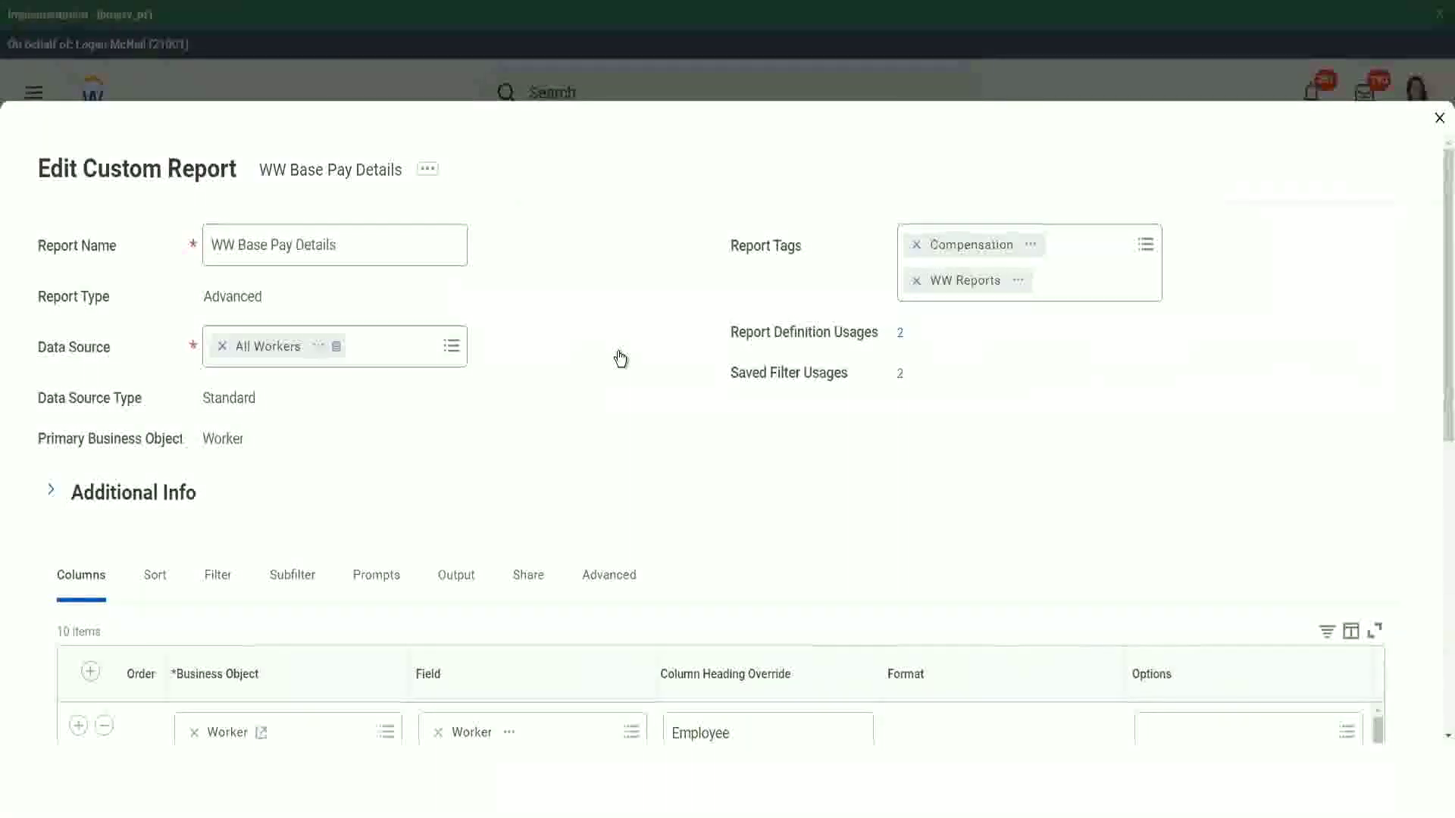
scroll(615, 367, down, 5)
scroll(406, 552, down, 3)
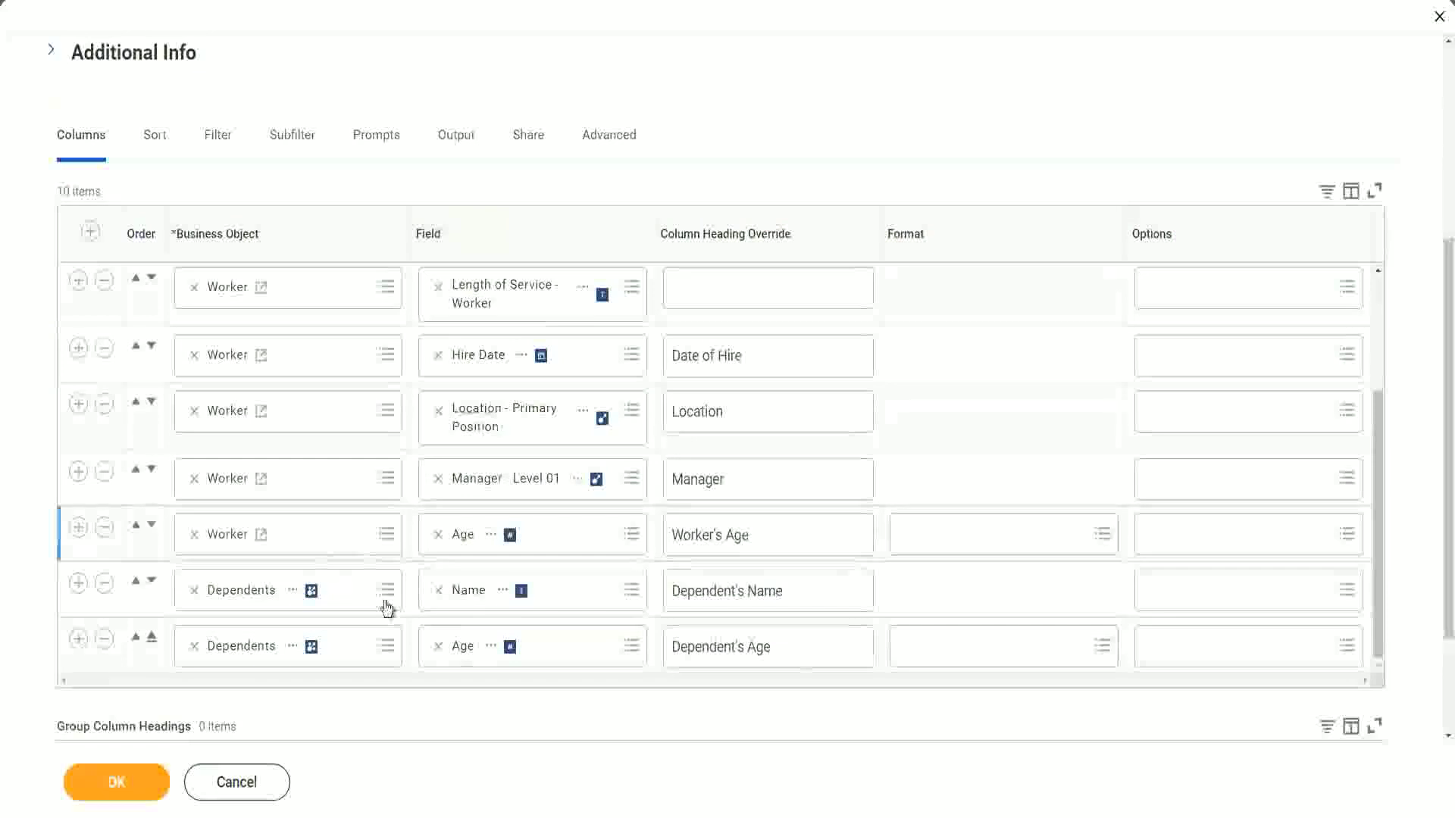
Add a Worker column below Worker's Age using the field CF-WW-ESI-Eldest Dependent Child.
click(79, 528)
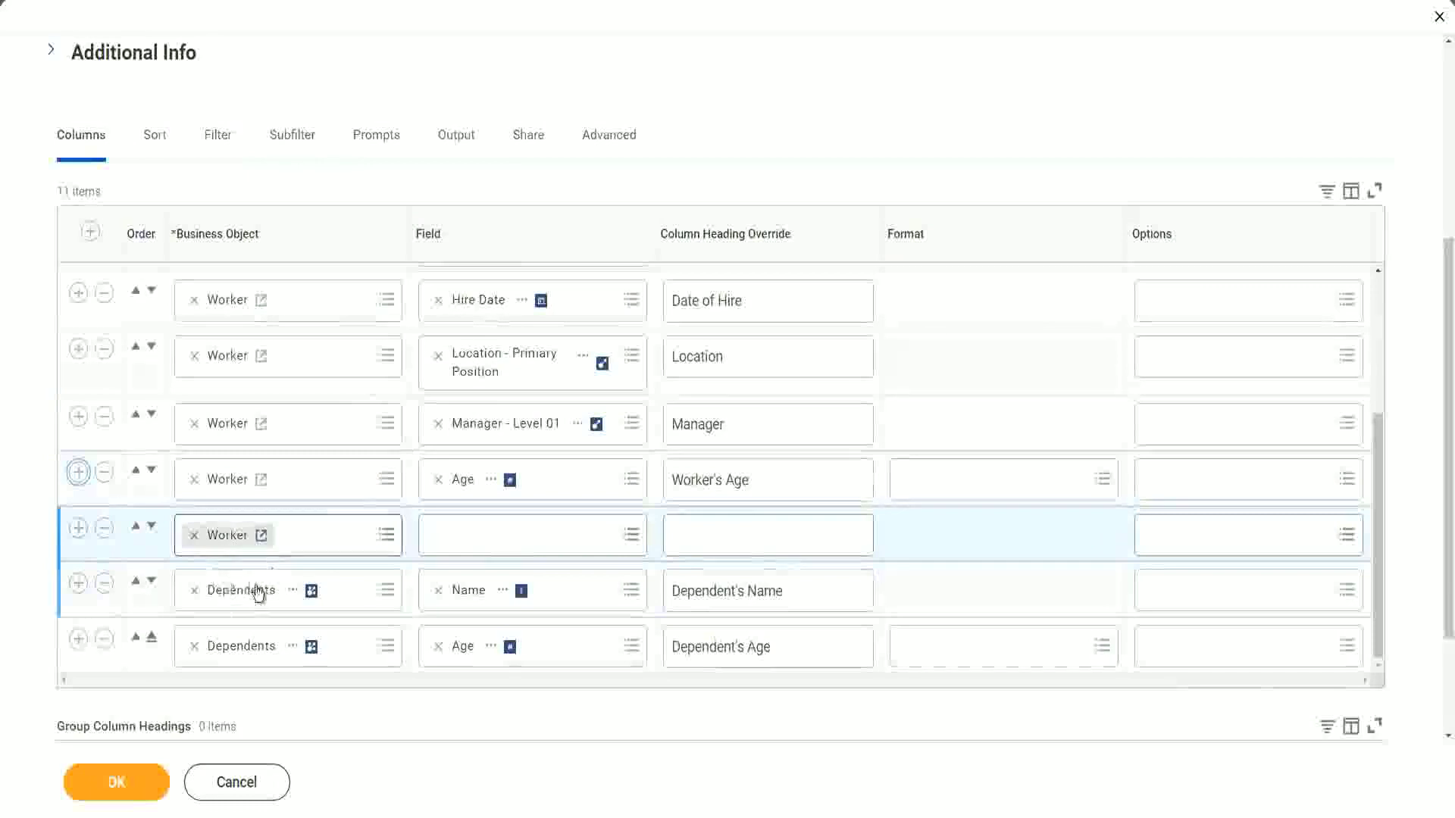
click(481, 528)
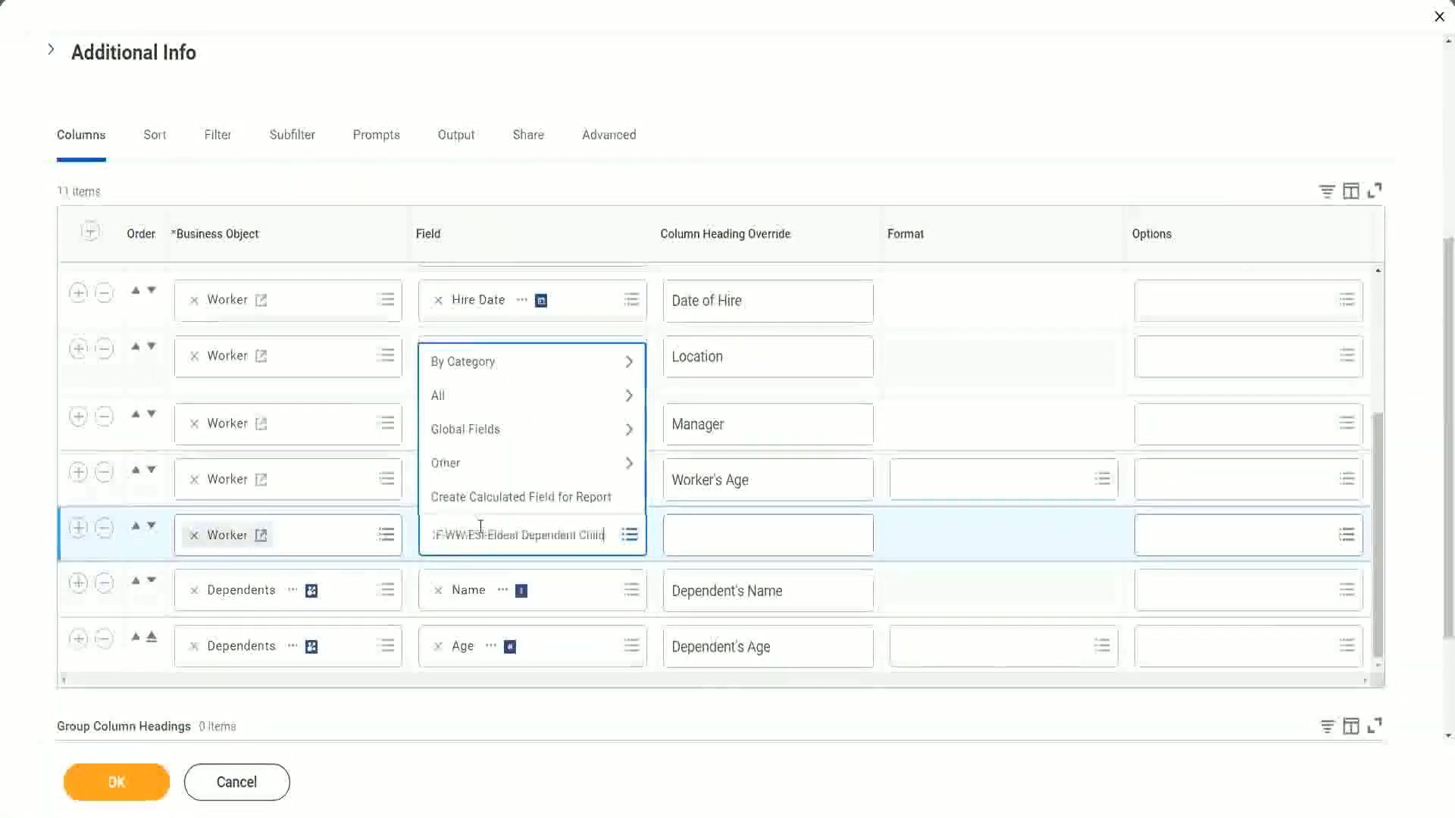
key(ctrl+v)
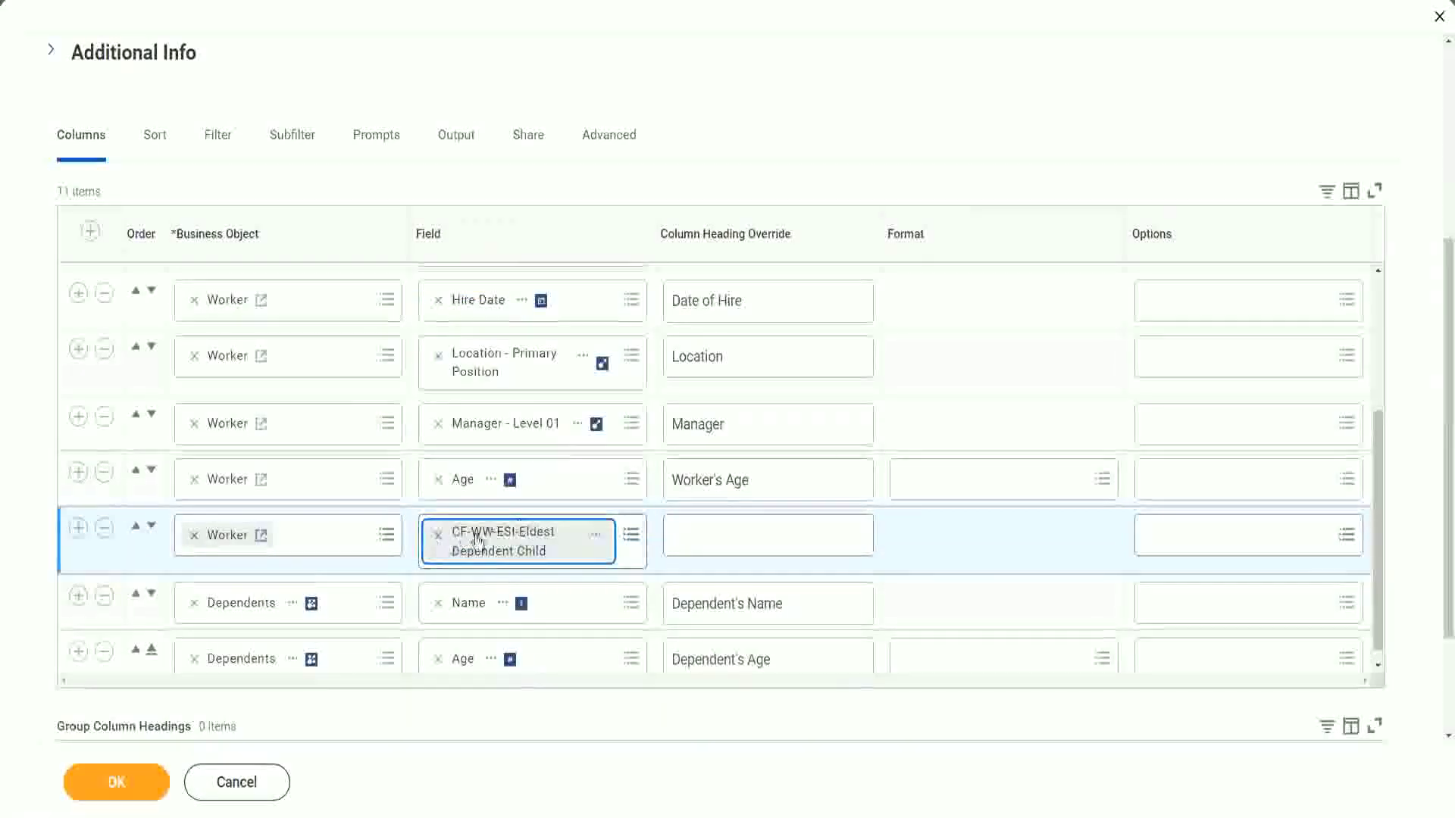
Override the new column's heading with "Eldest Dependent Child" and save the report definition.
click(702, 537)
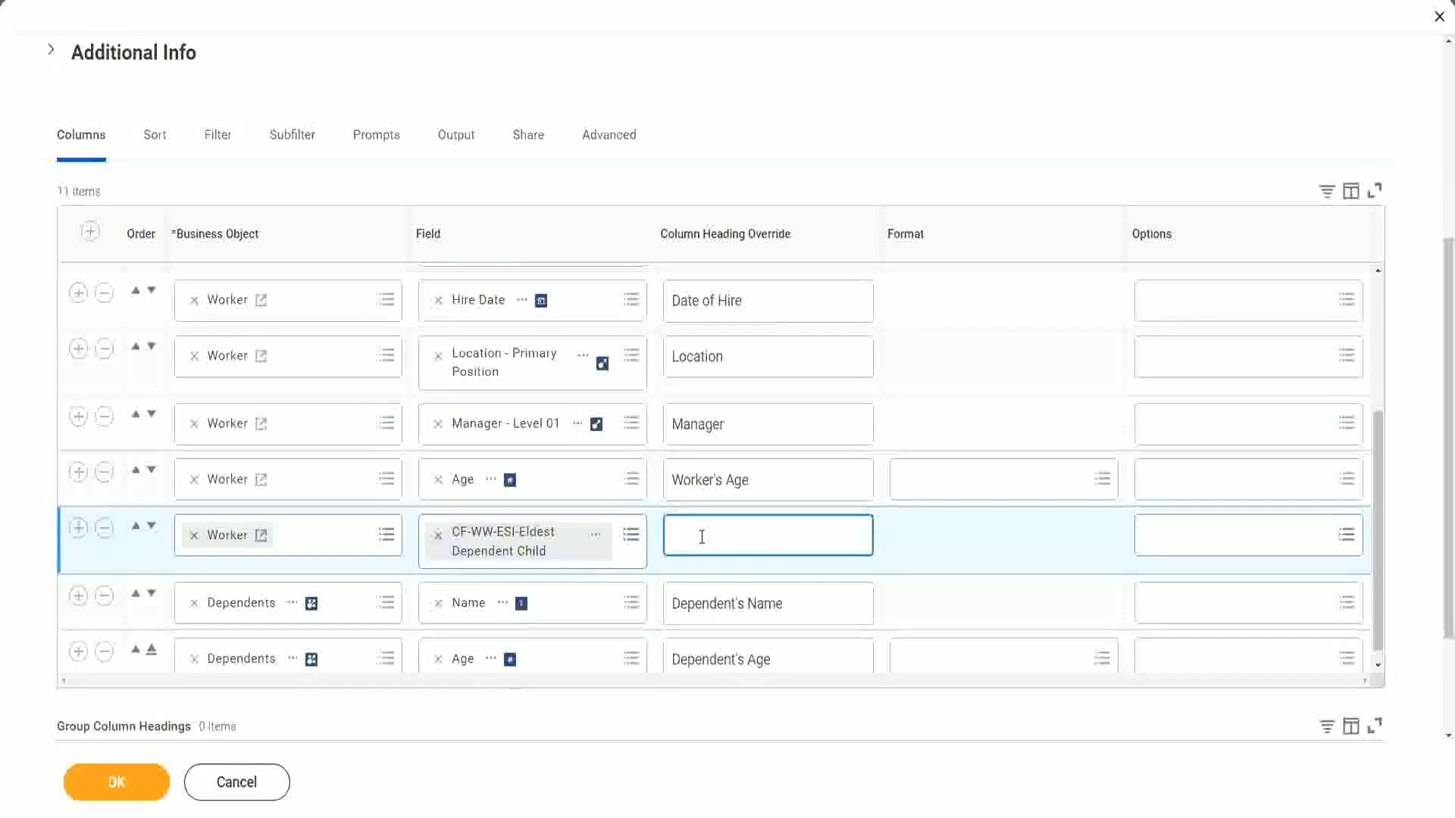
text(Eld)
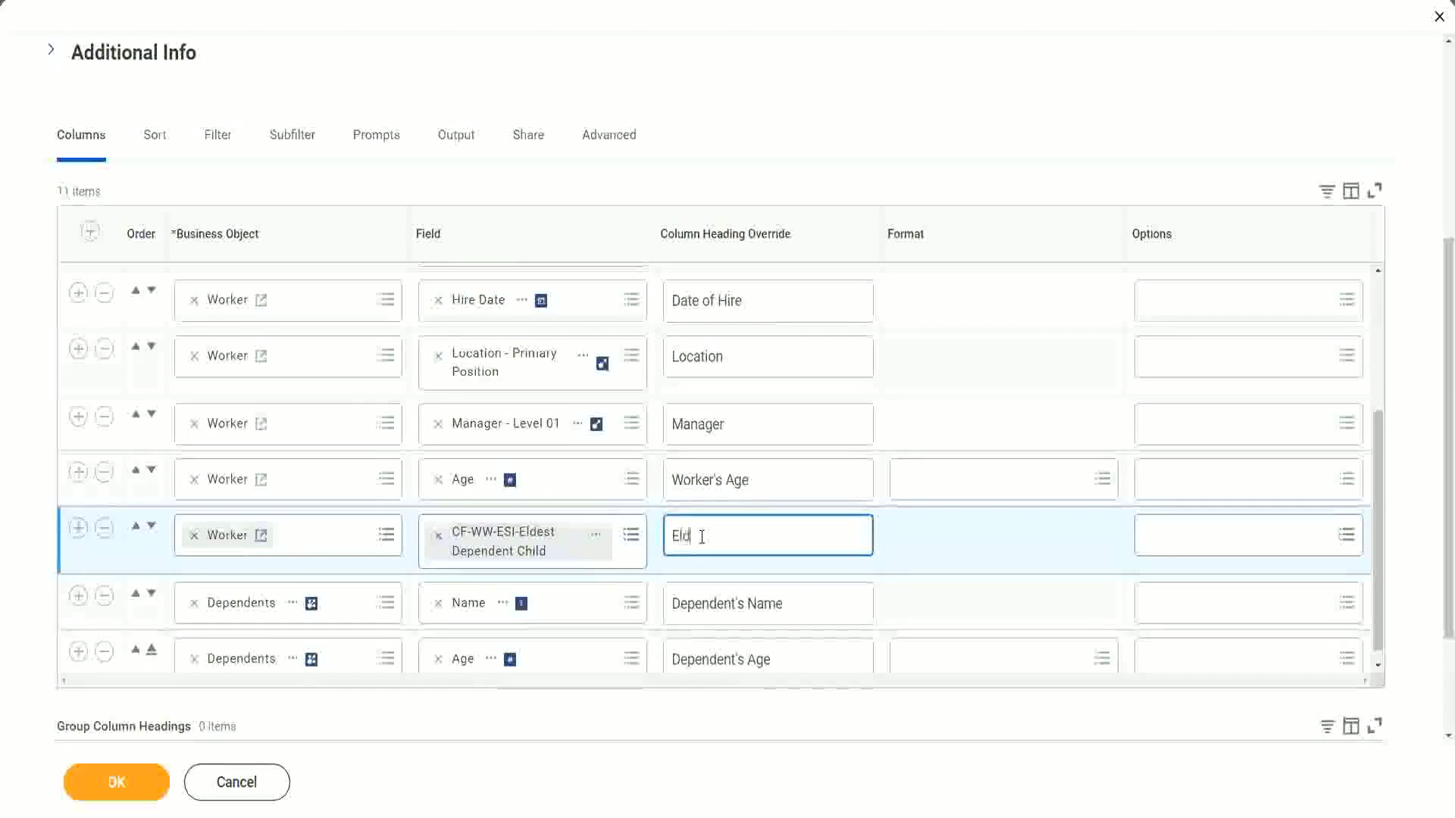
text(est De)
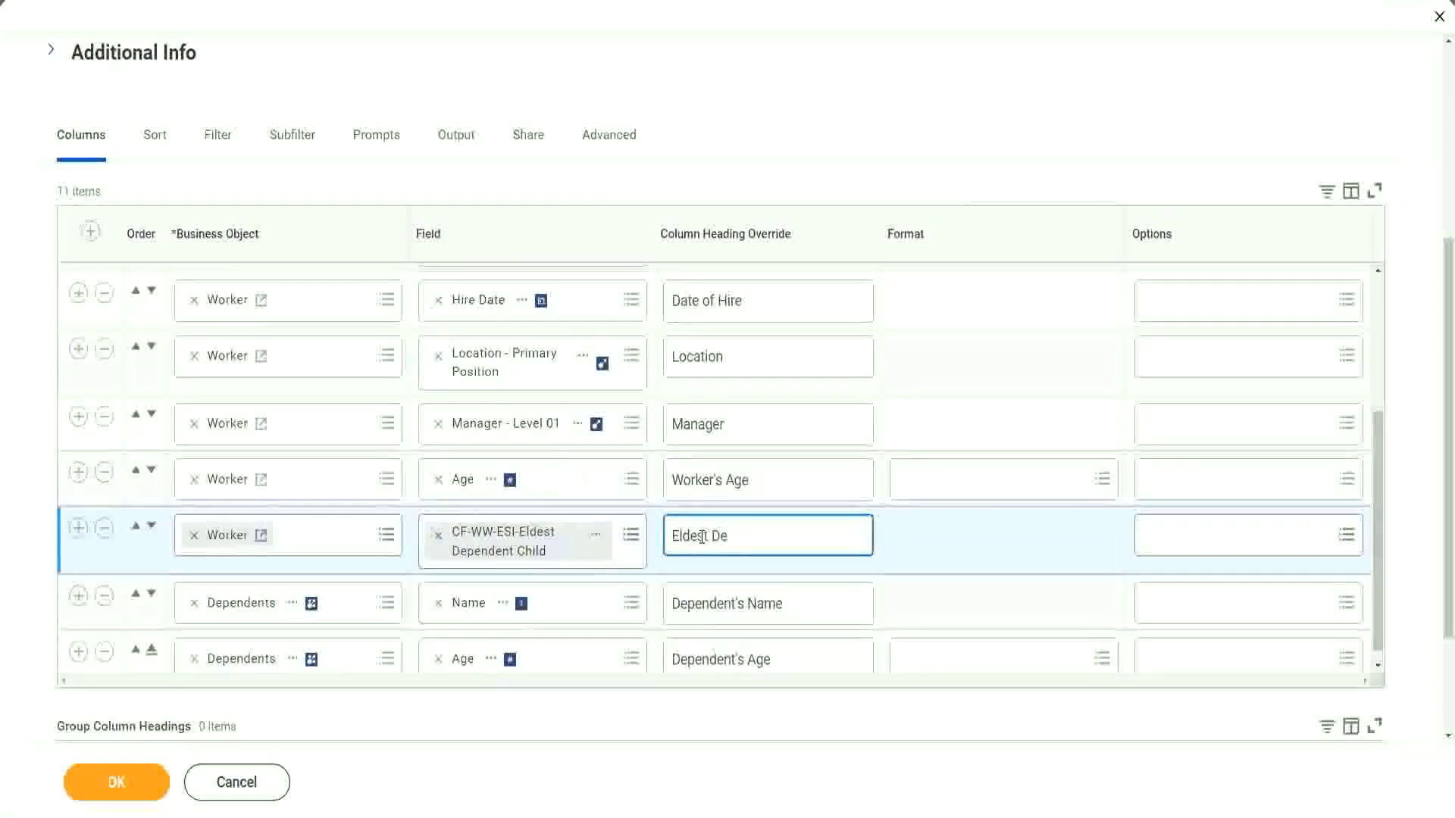
text(penden)
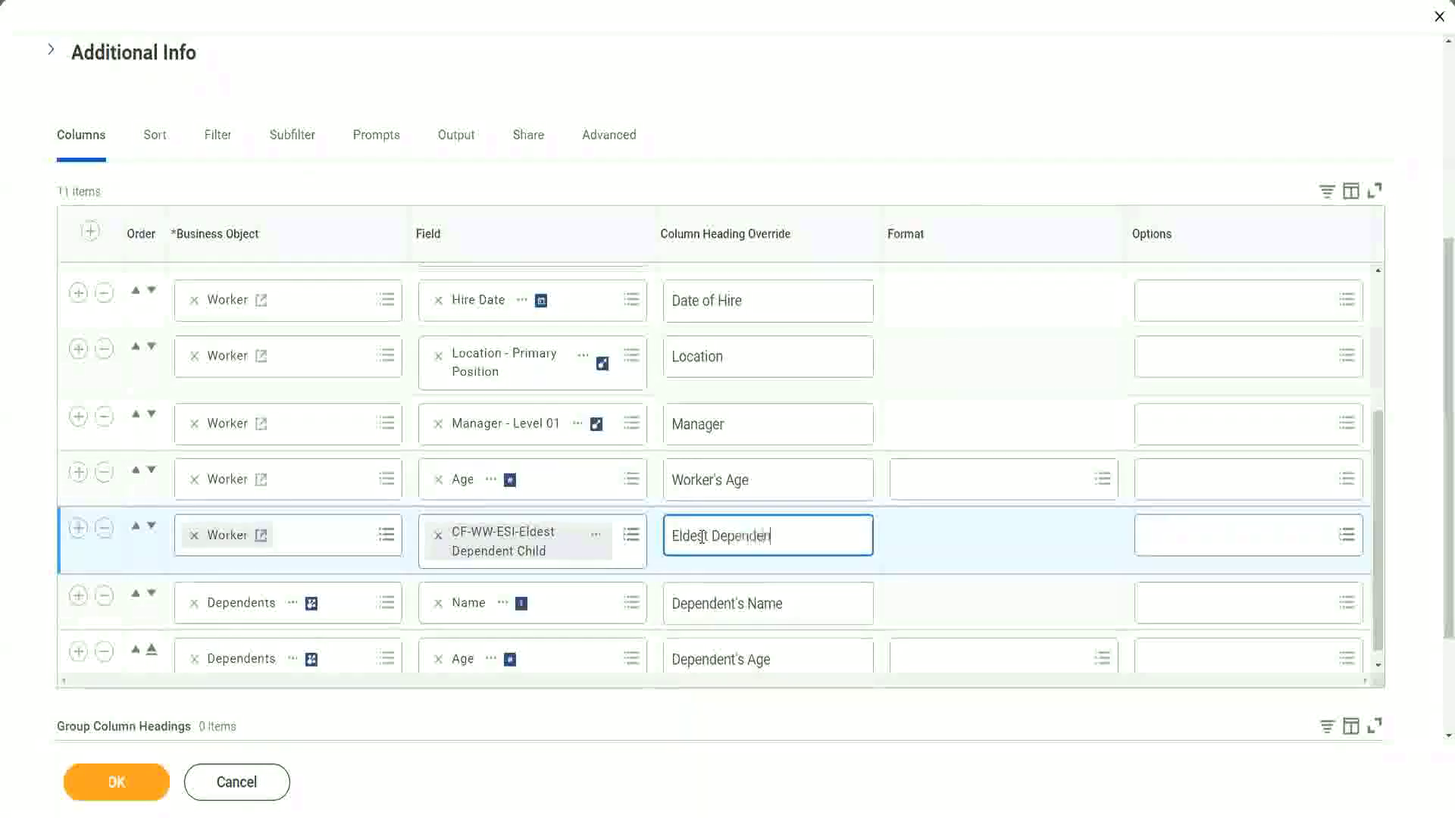
text(t Child)
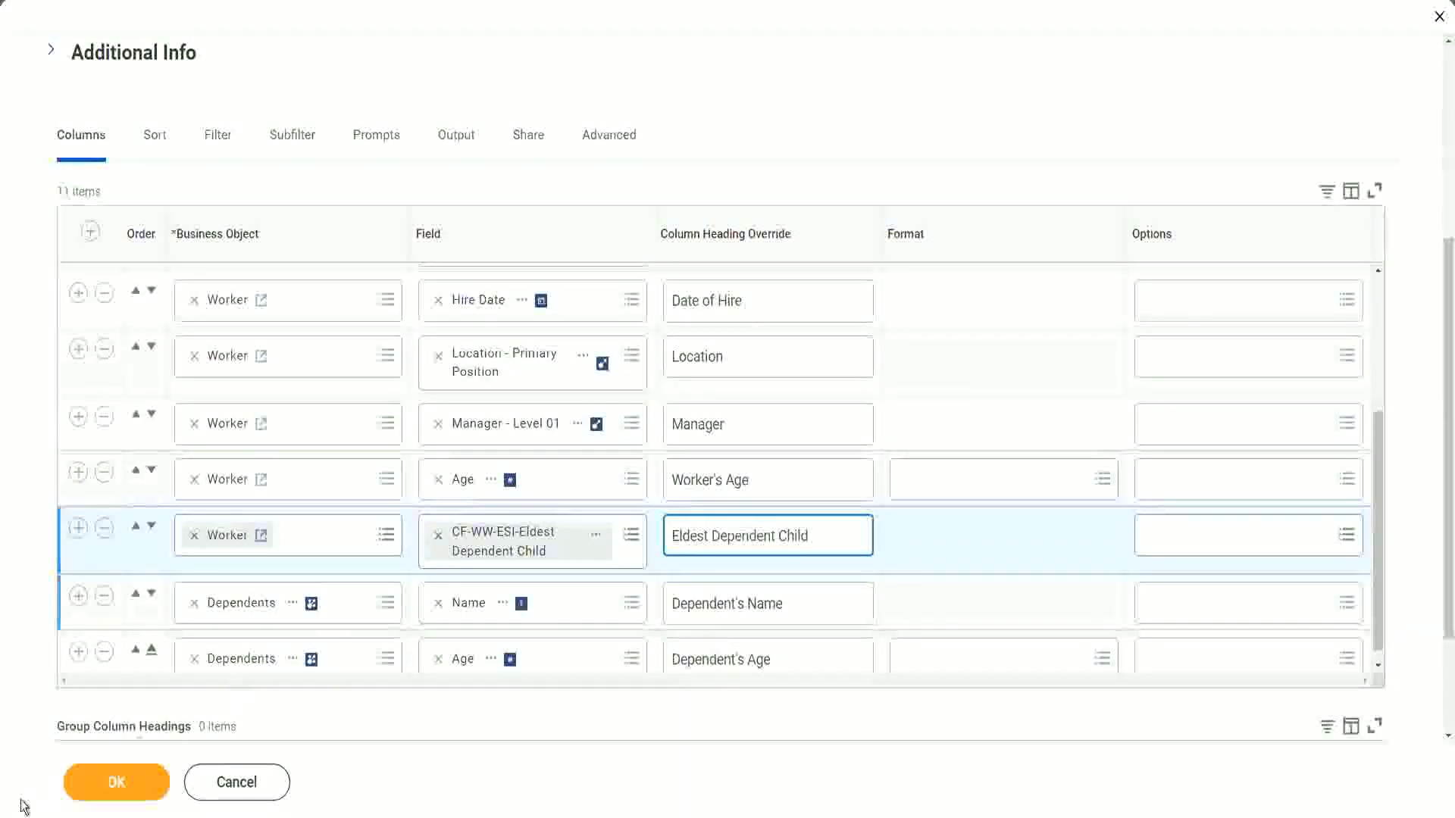
click(123, 788)
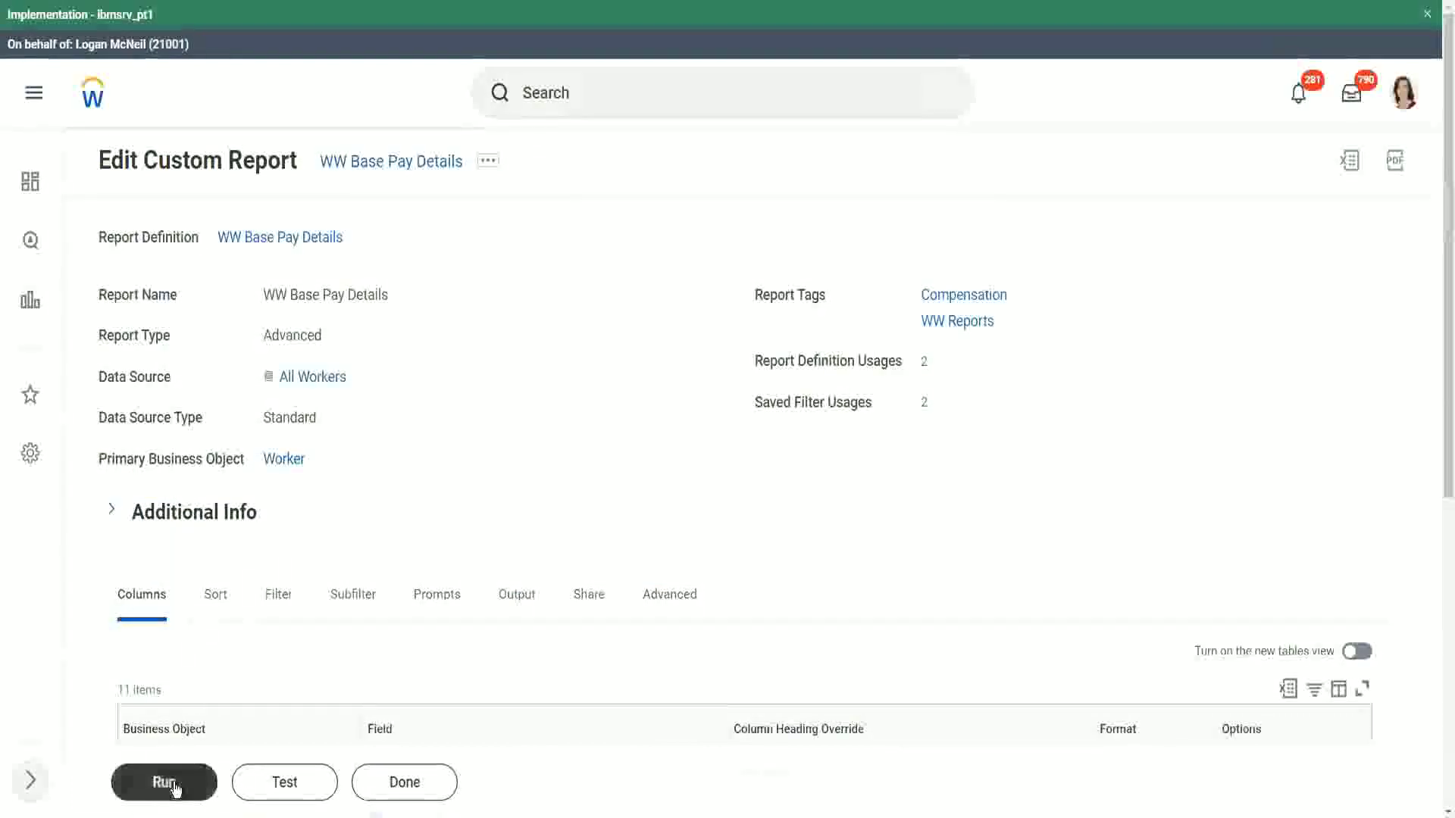
Run the WW Base Pay Details report for hire dates from 01/01/2000 to 12/31/2000.
click(186, 784)
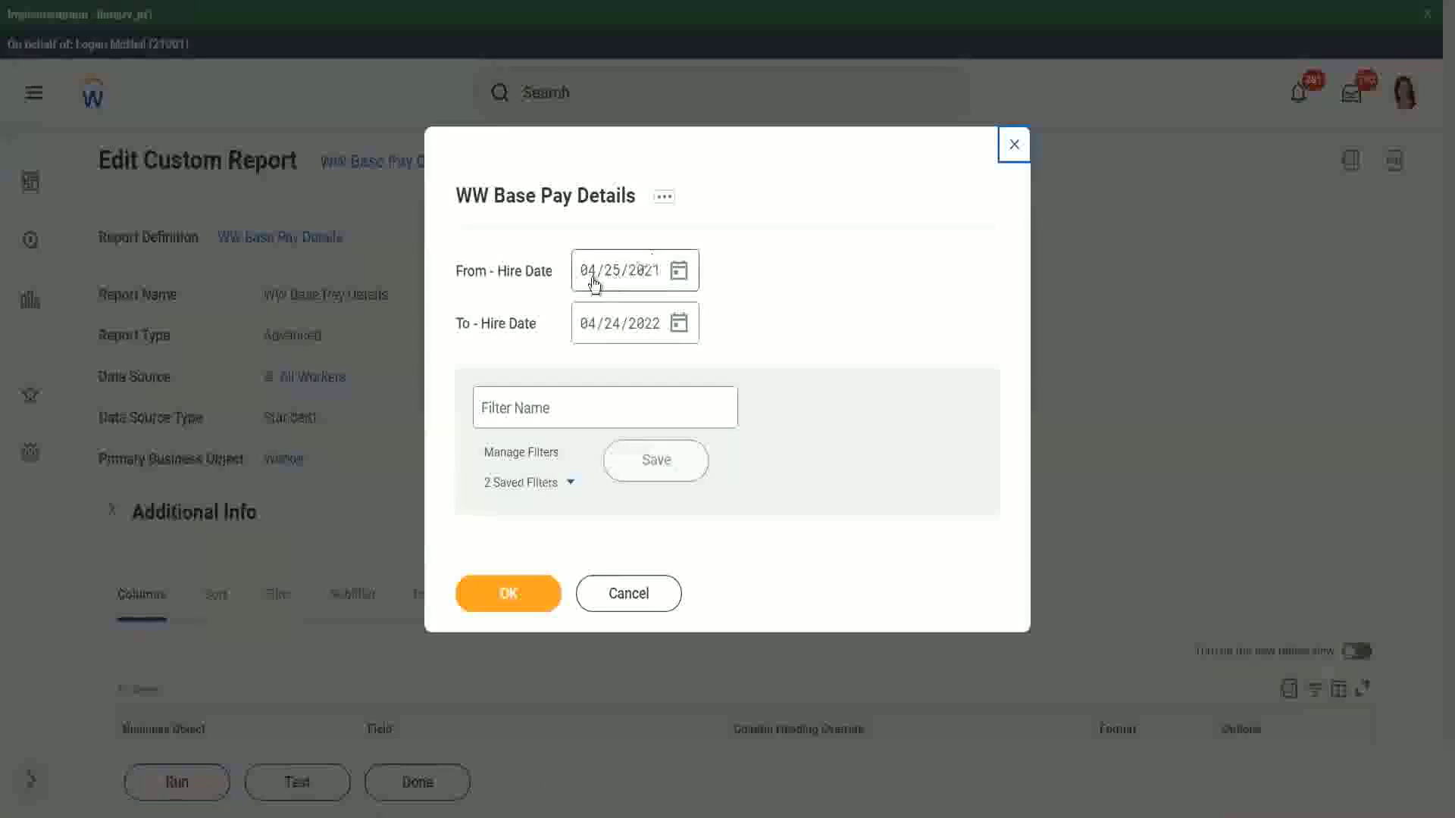
click(587, 279)
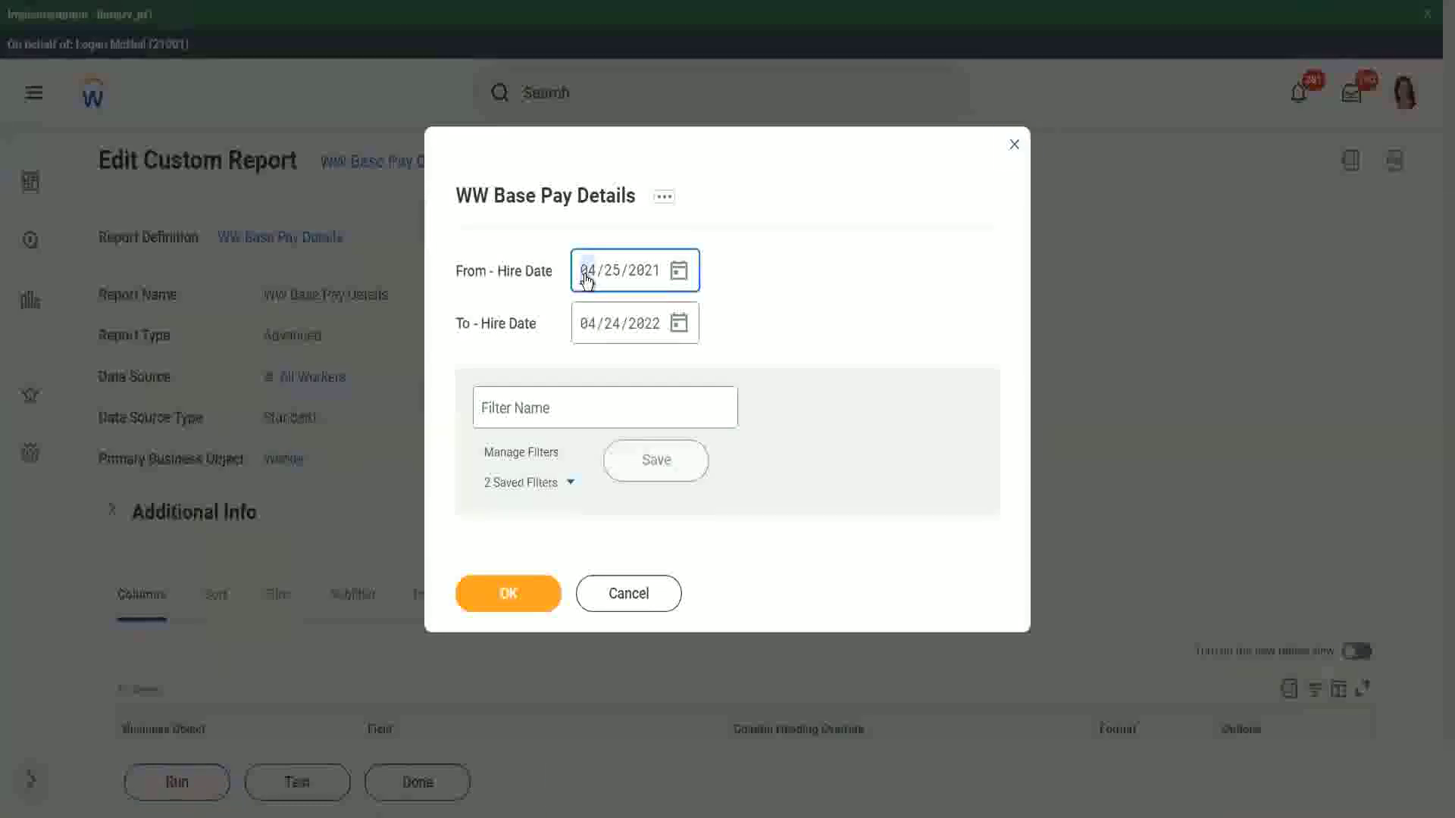
text(01012000)
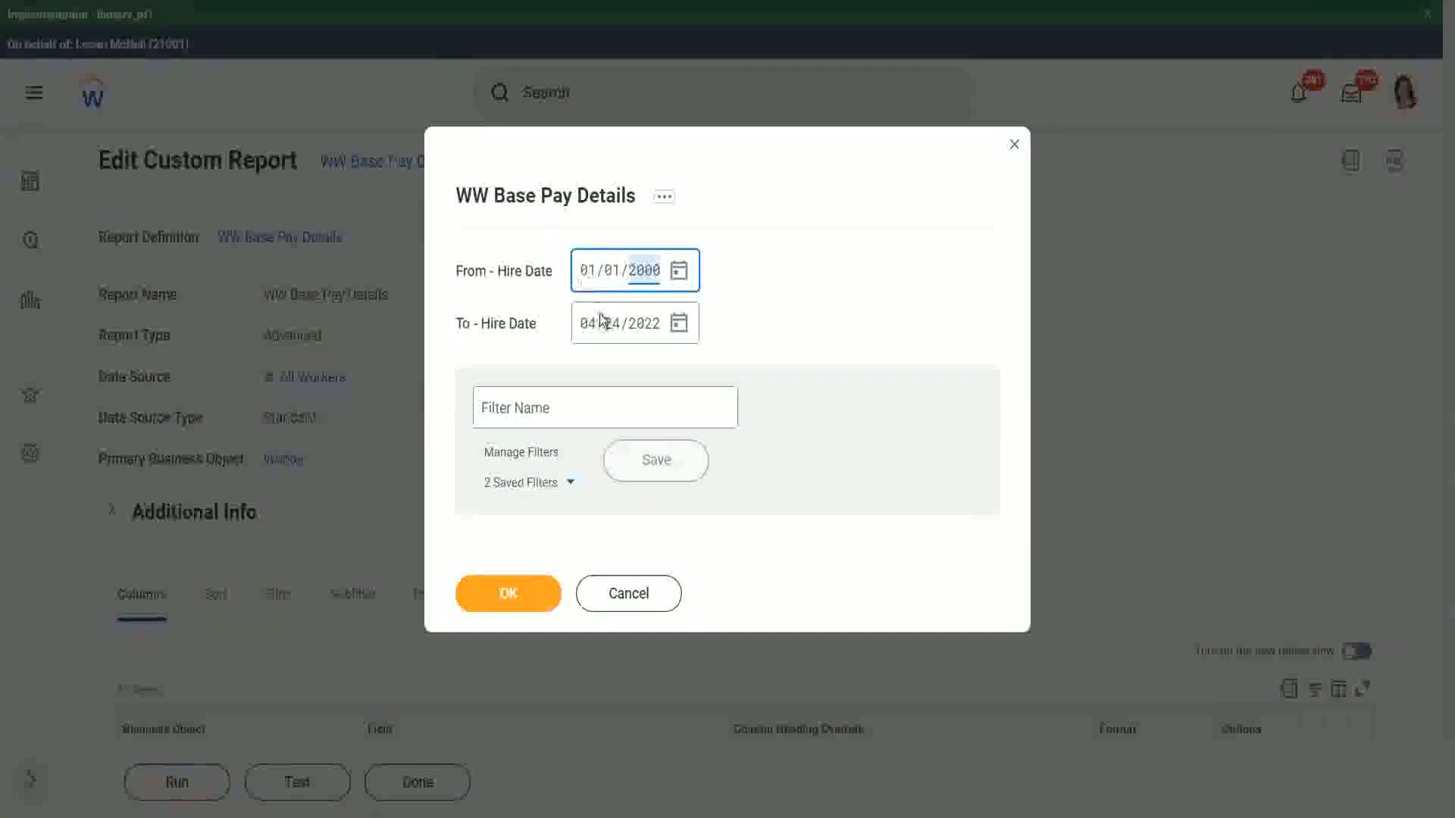
click(588, 336)
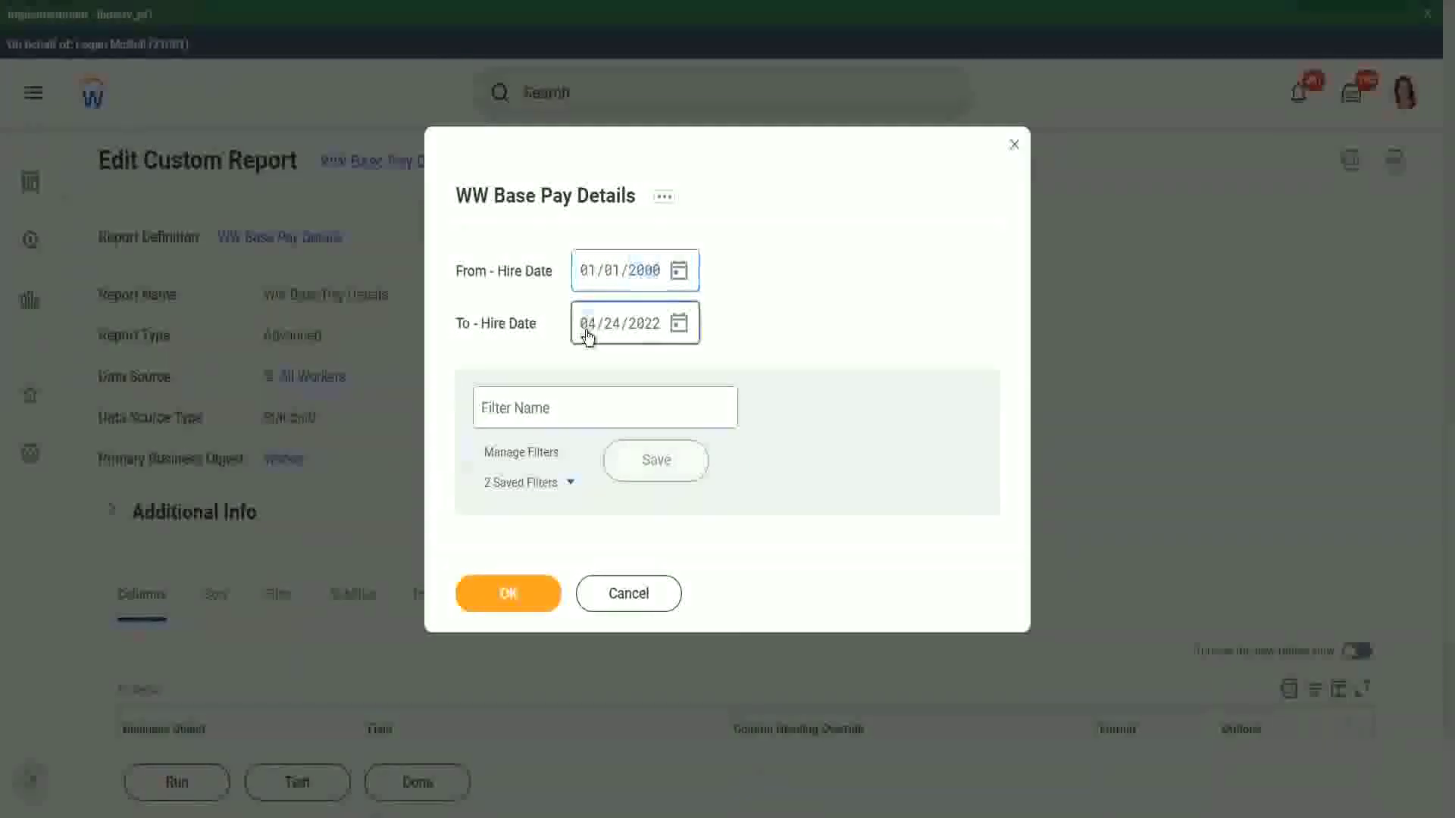
text(1231)
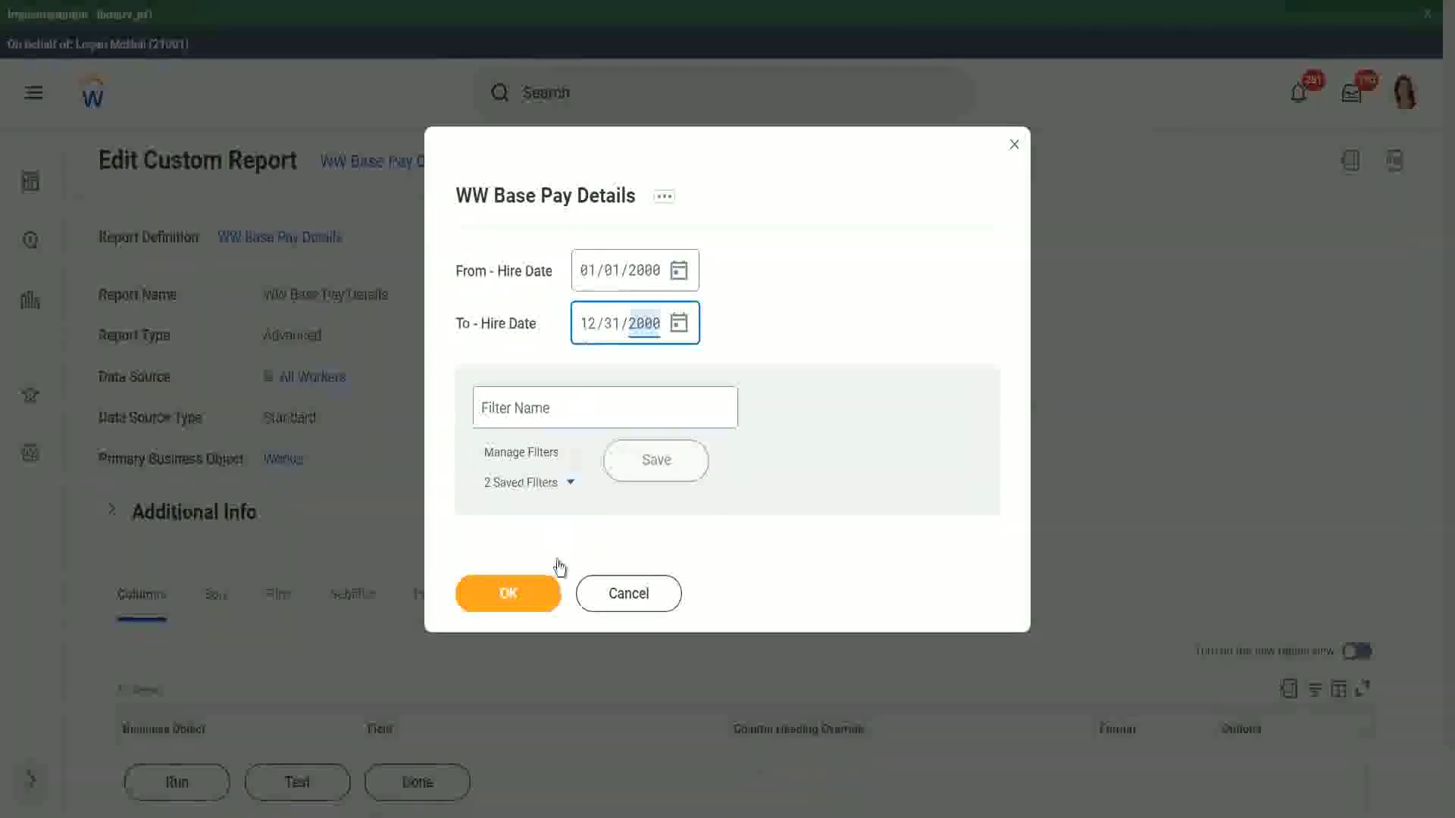
click(522, 592)
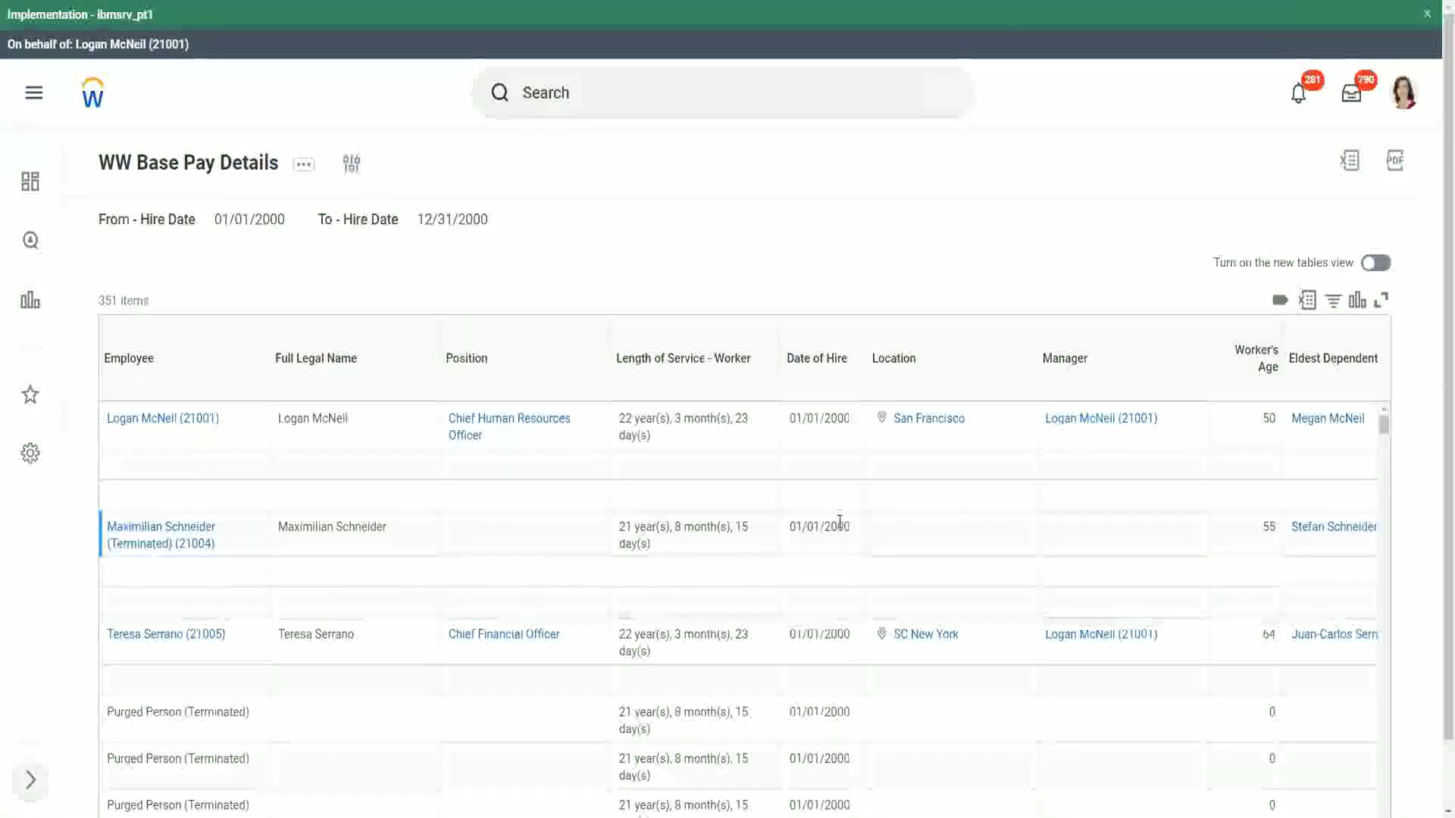
Compare the first worker's Eldest Dependent Child value with the names and ages of that worker's dependents.
scroll(840, 523, down, 1)
scroll(1307, 513, up, 1)
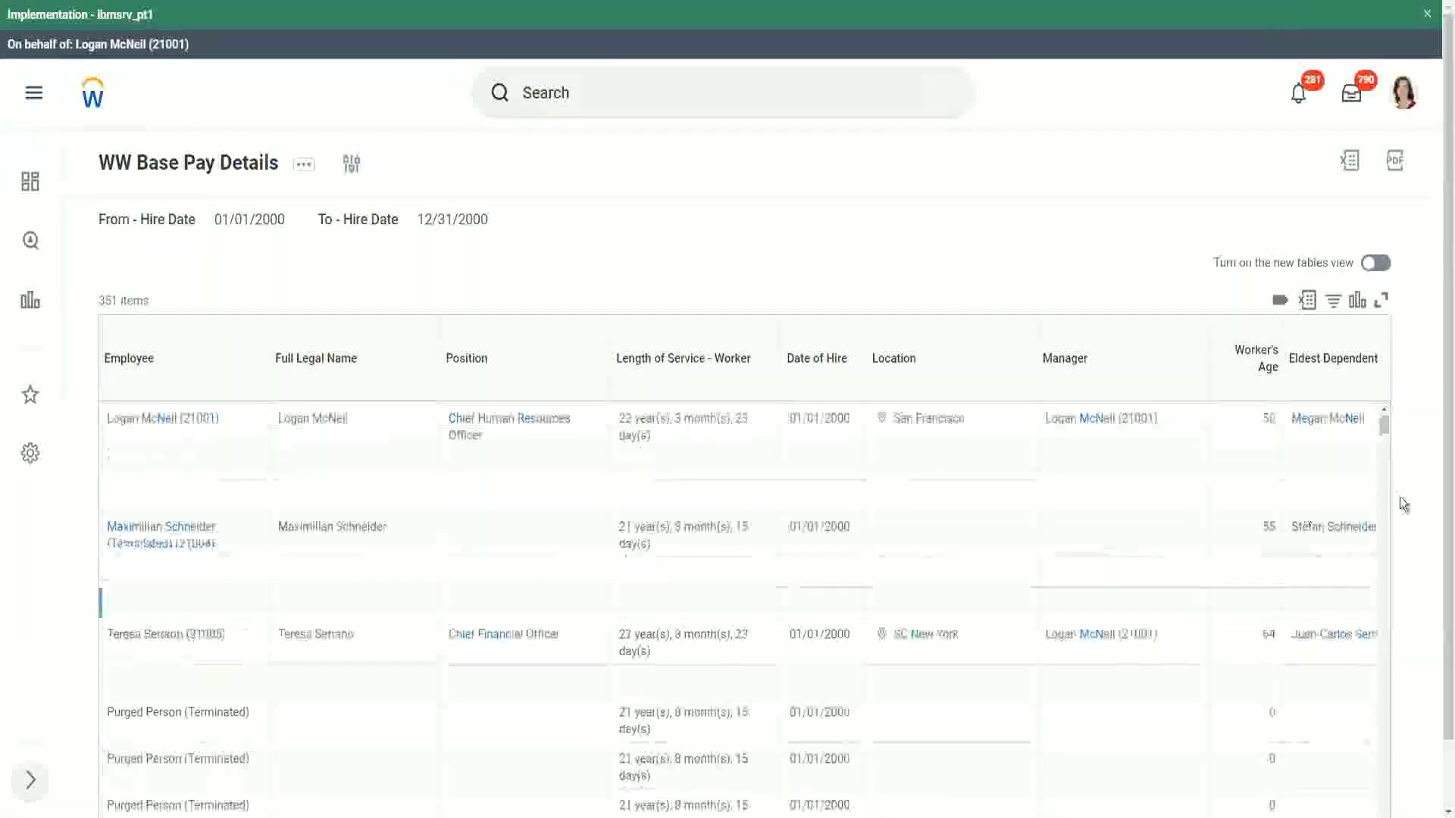
scroll(1433, 568, down, 1)
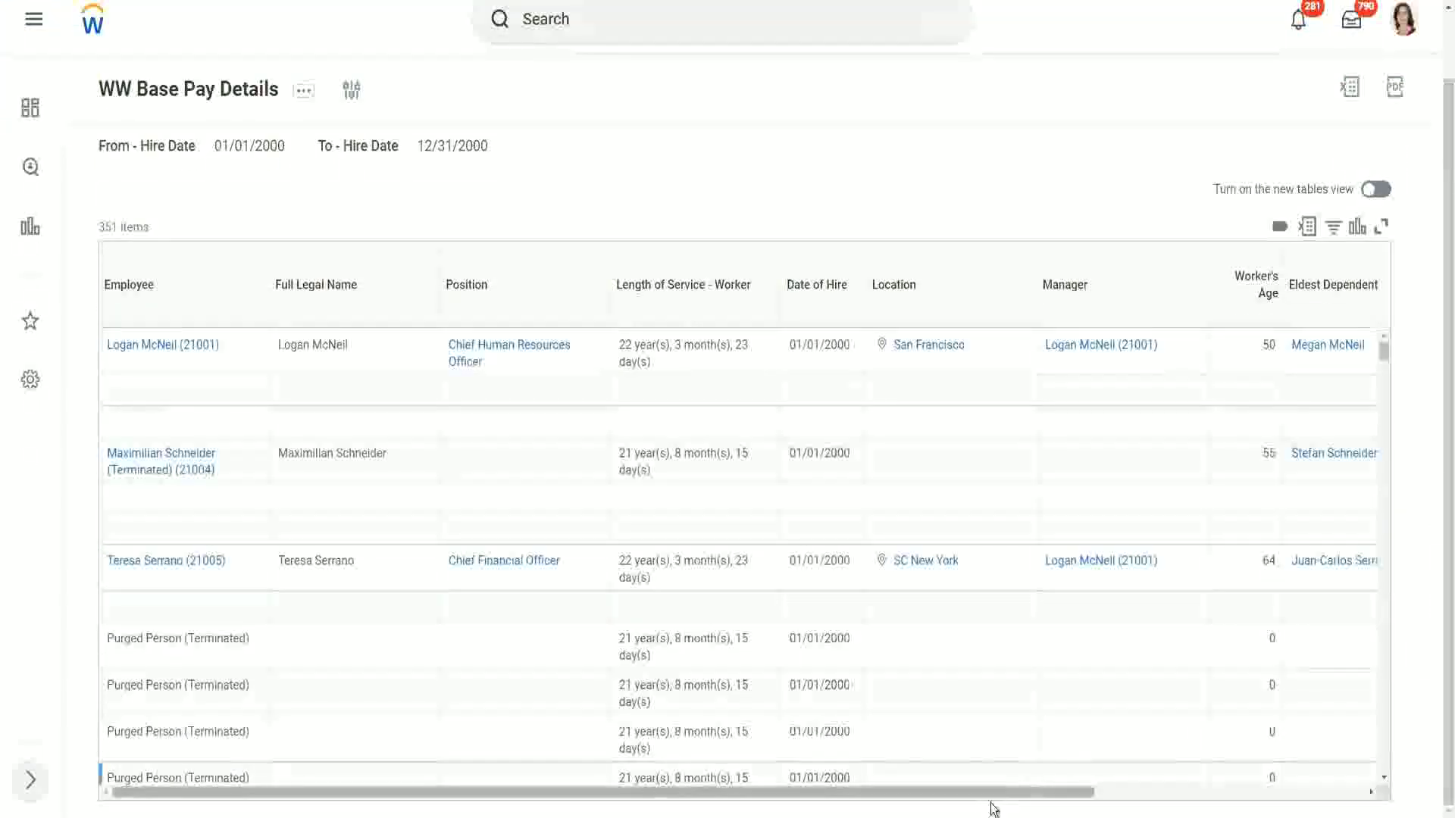
drag(1014, 794, 1359, 812)
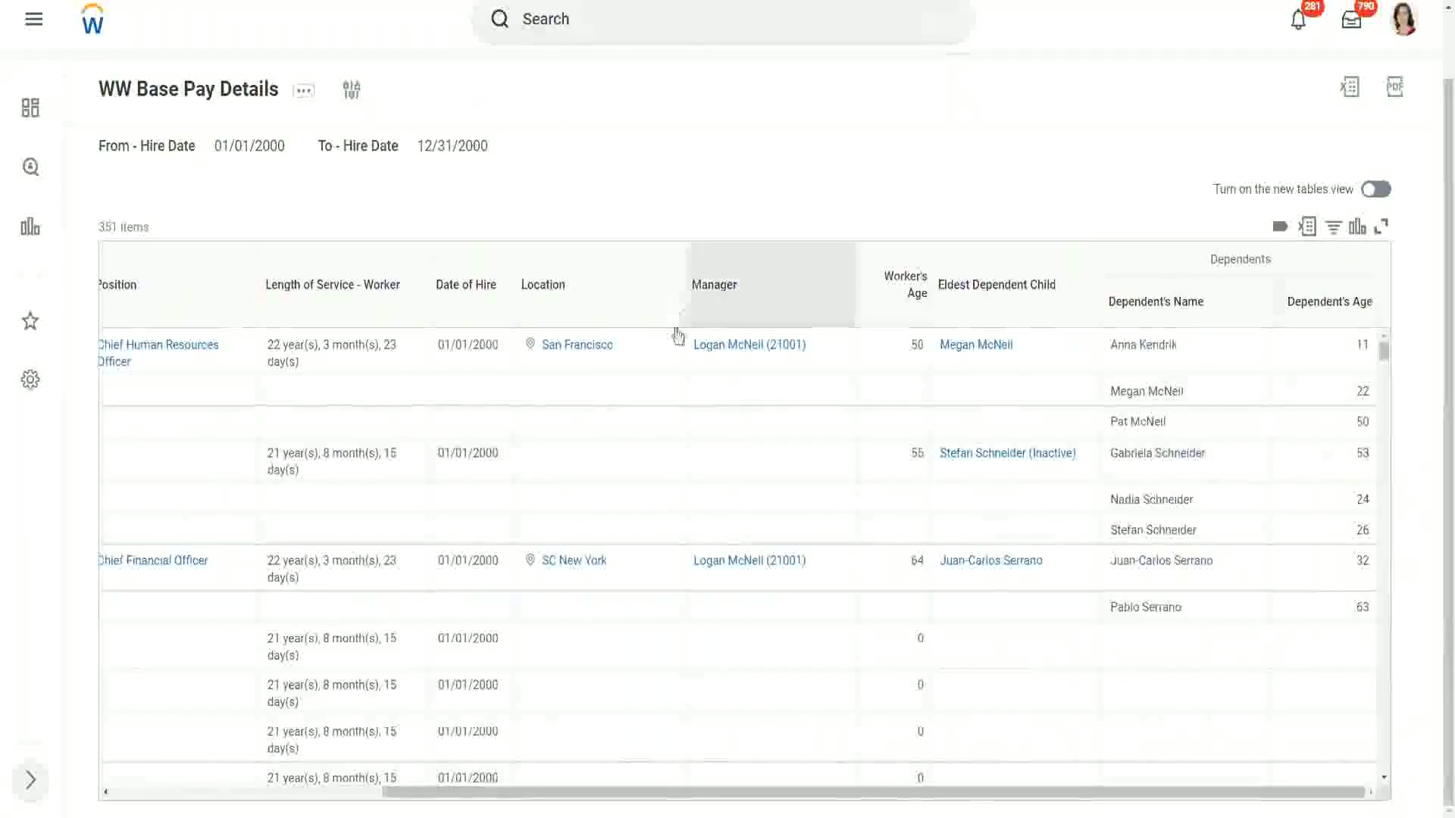
triple_click(1113, 424)
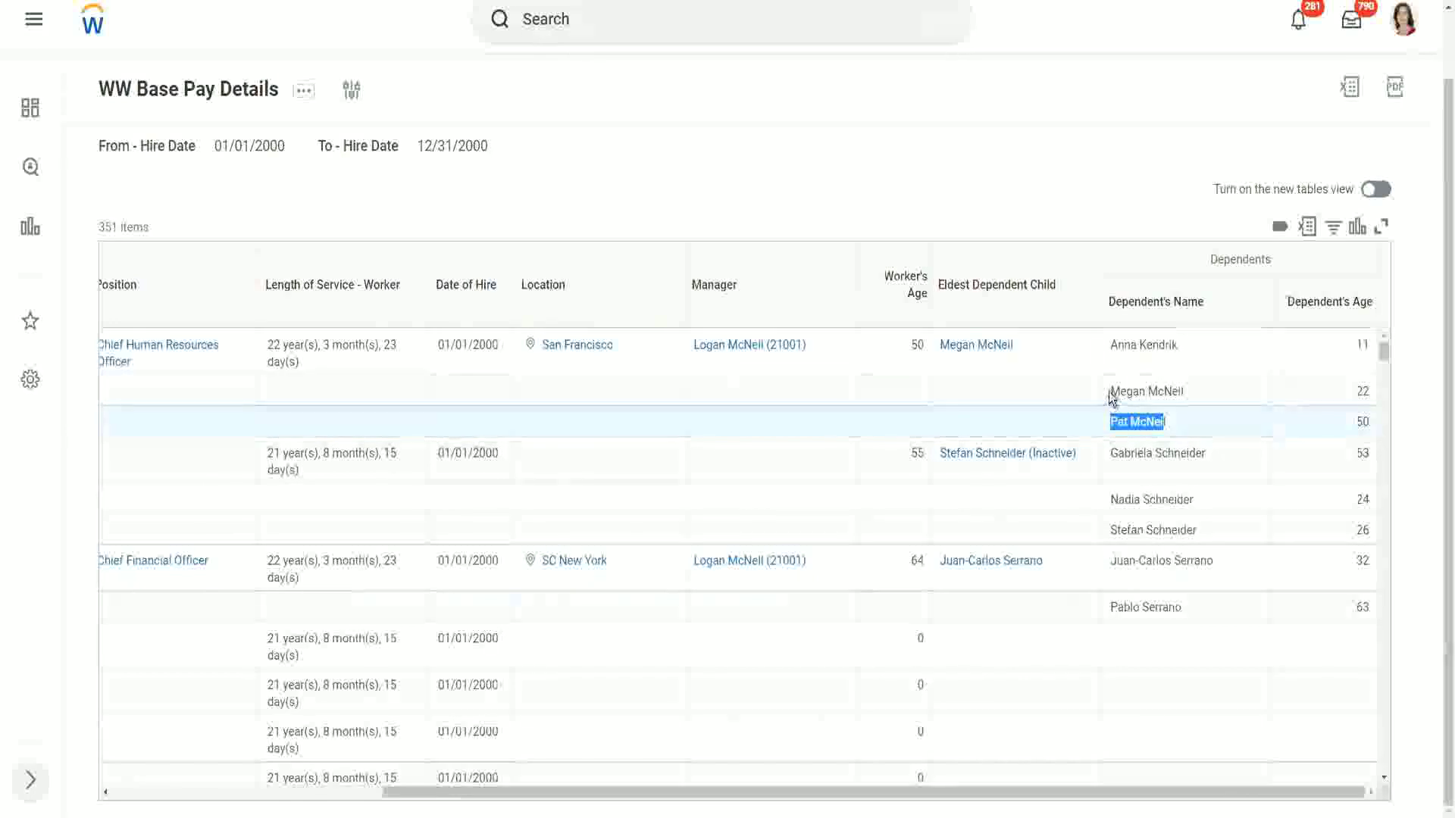
triple_click(1184, 394)
triple_click(1177, 350)
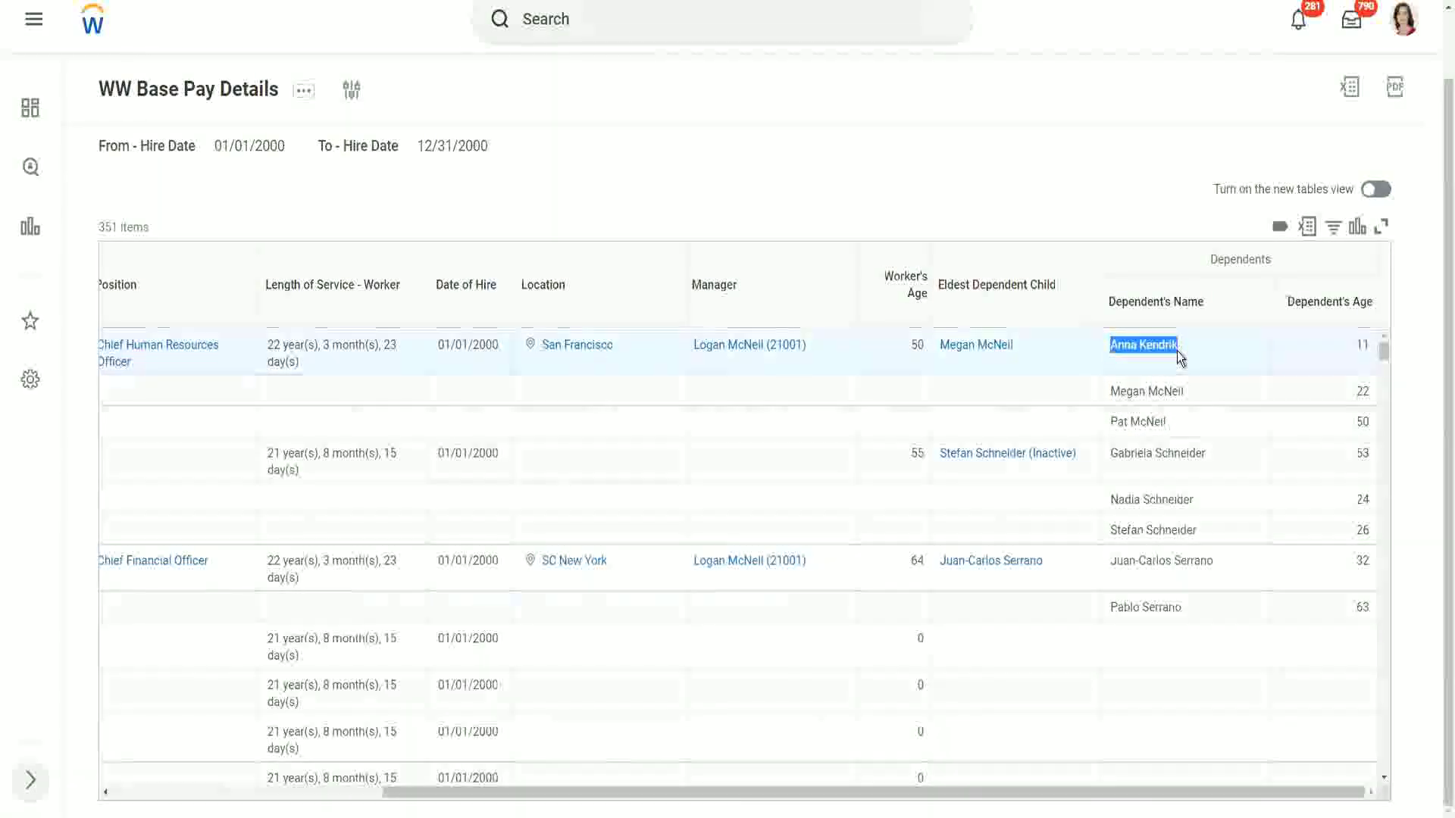
click(1154, 340)
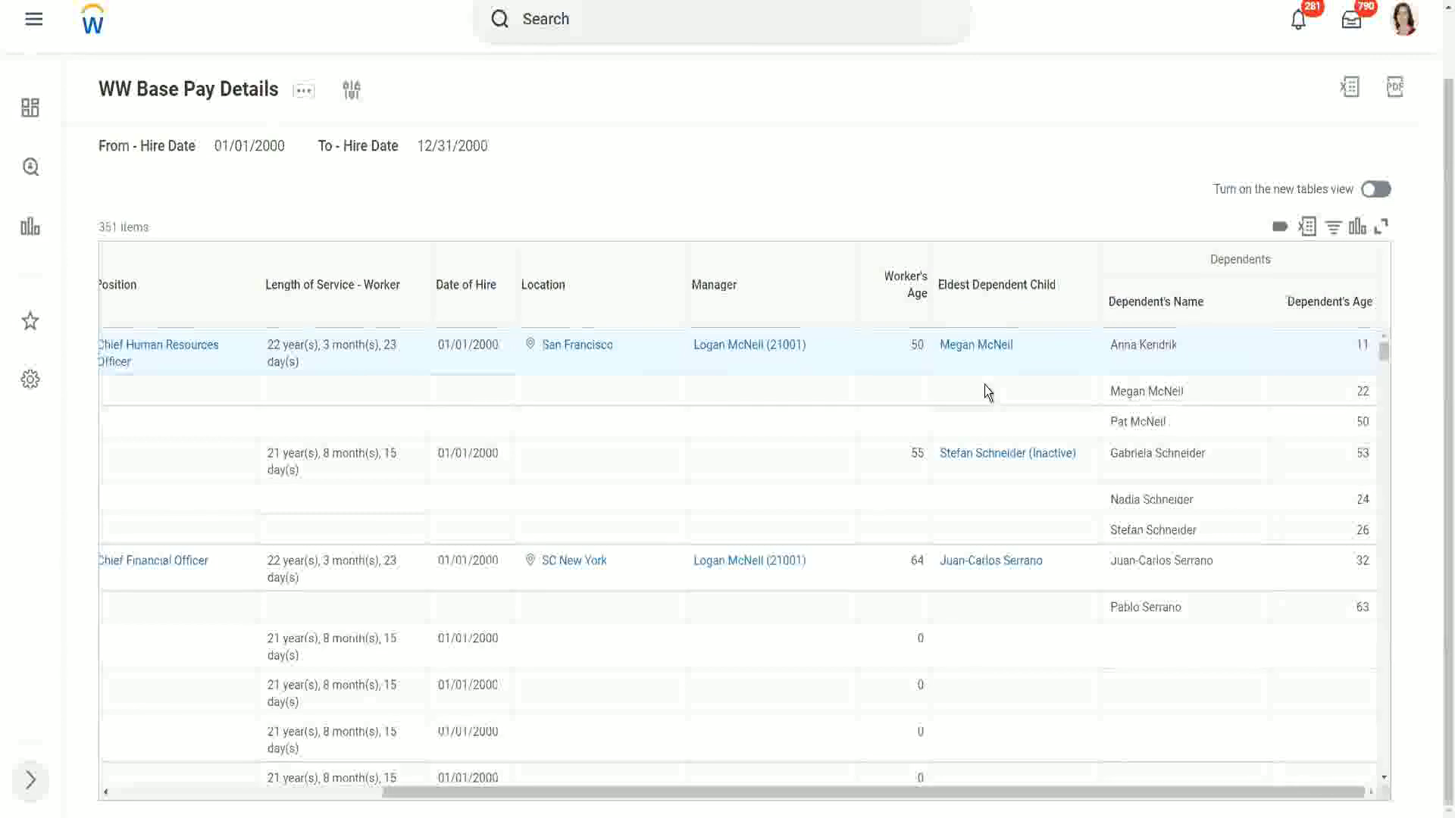
View the dependent record of the first worker's eldest child in a new tab, check relationship and age, and return to the report.
right_click(972, 344)
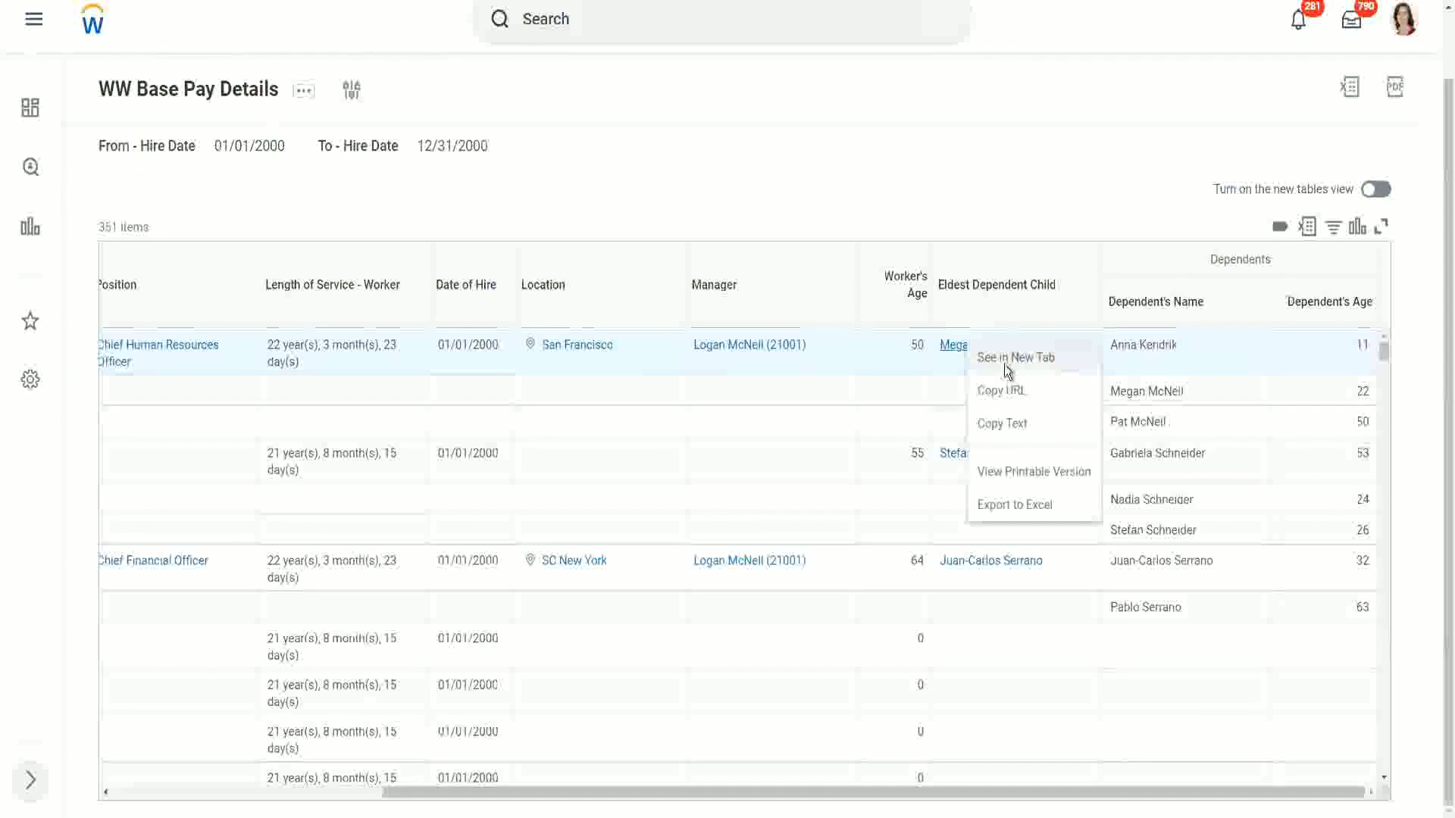
click(1003, 366)
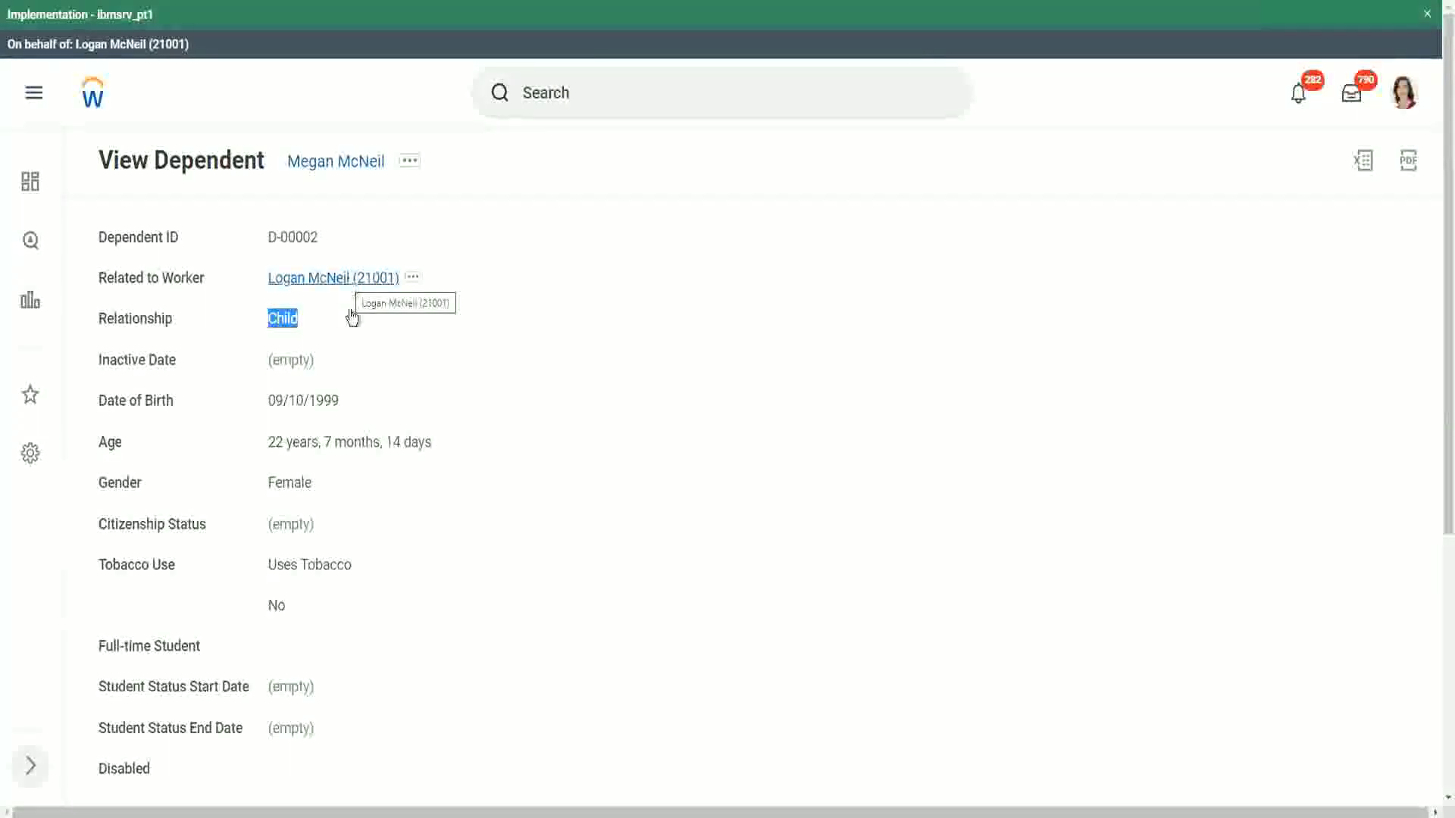
click(428, 437)
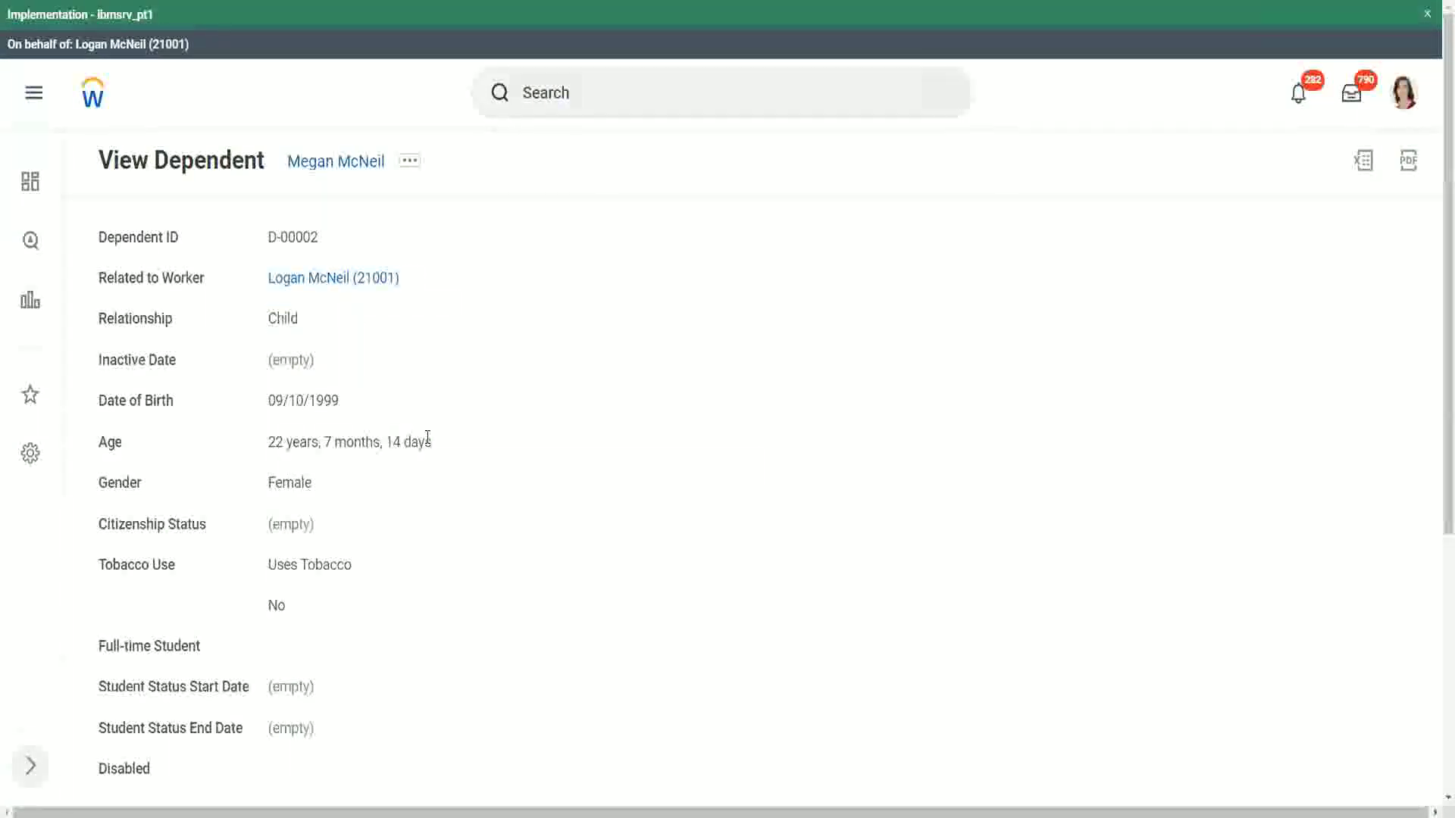
scroll(407, 495, down, 4)
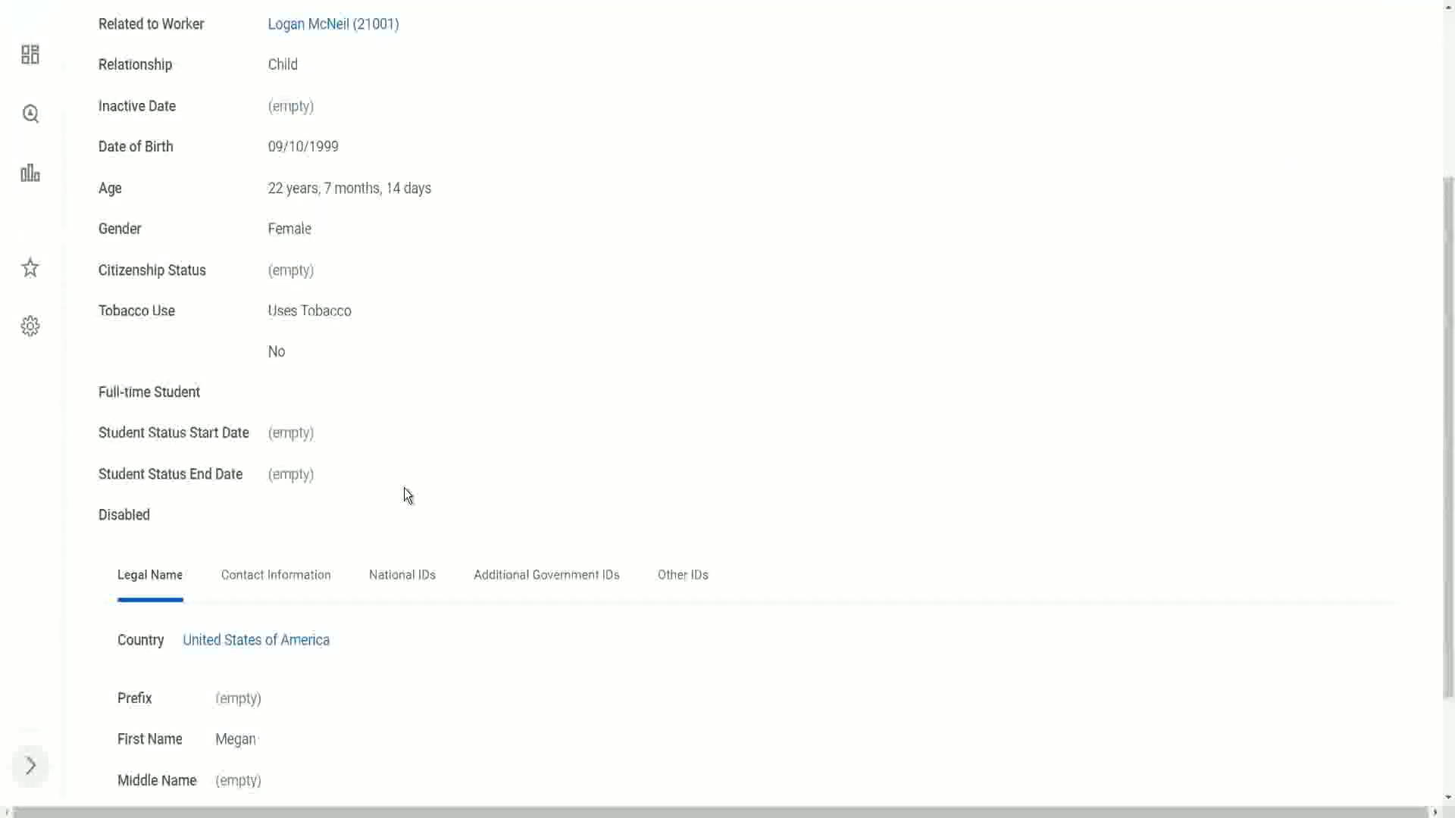
scroll(407, 495, down, 2)
scroll(413, 199, up, 5)
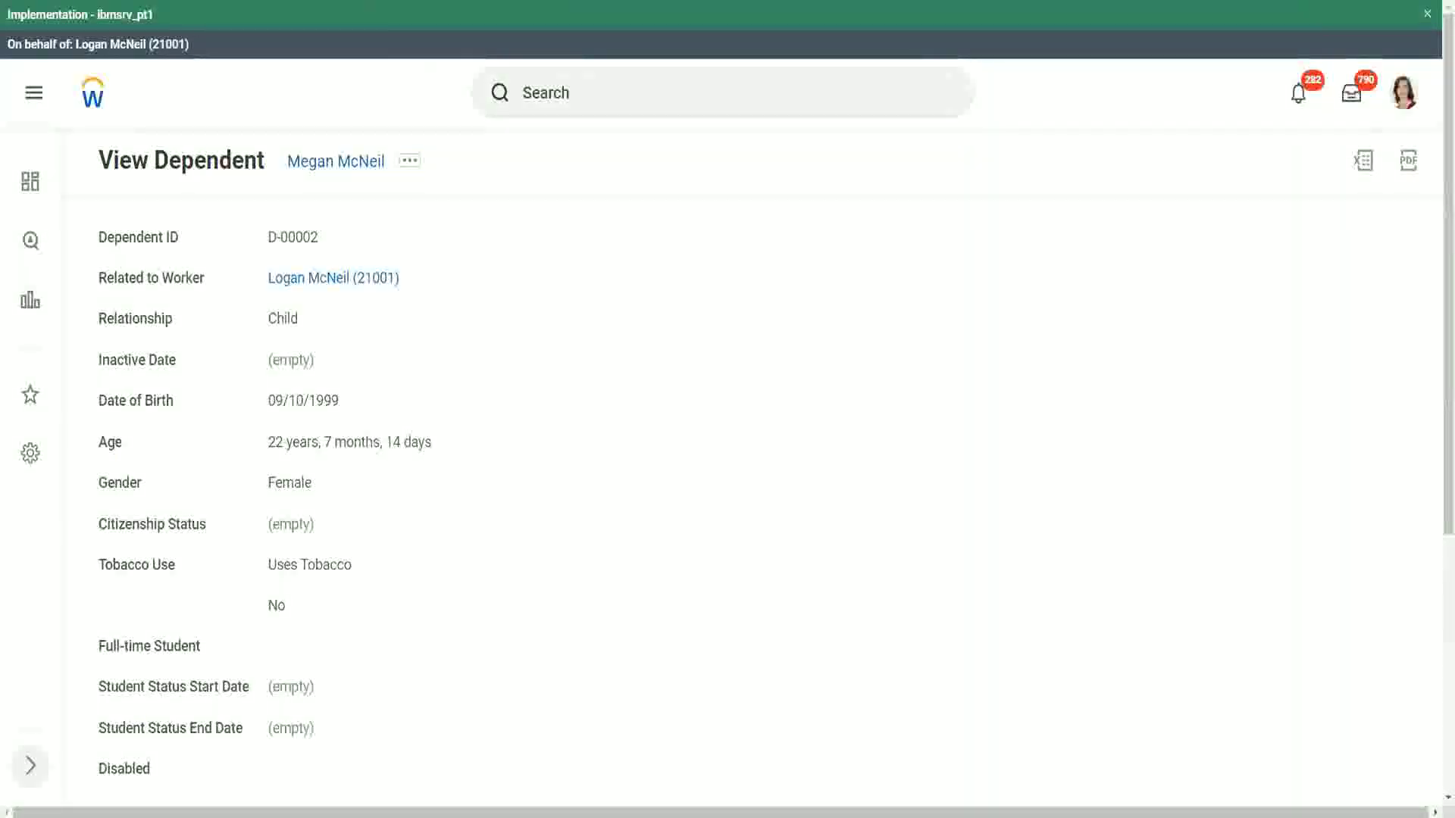
key(alt+Left)
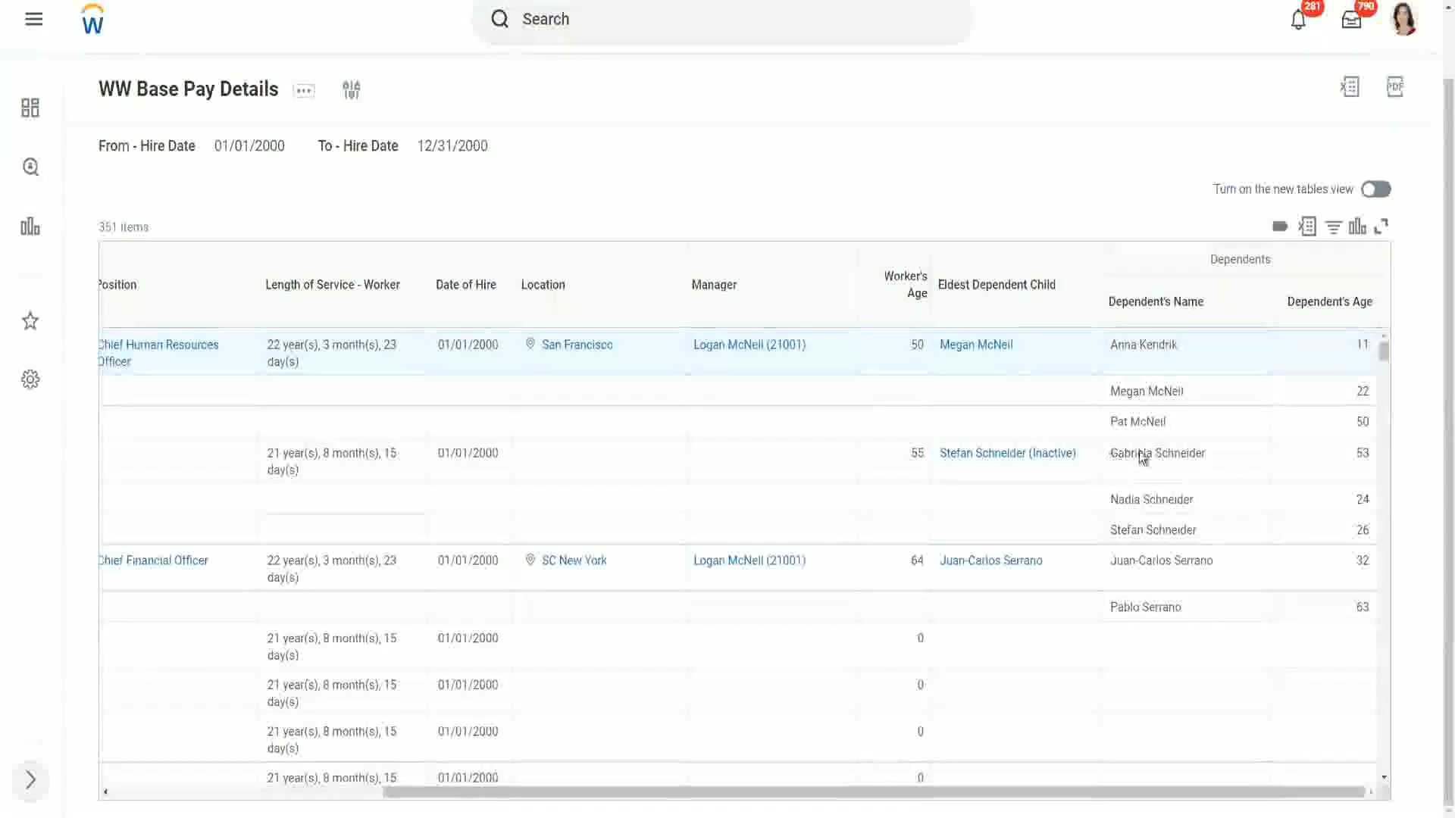
Check the Eldest Dependent Child values of the remaining workers against their listed dependents' names and ages.
drag(1112, 457, 1211, 457)
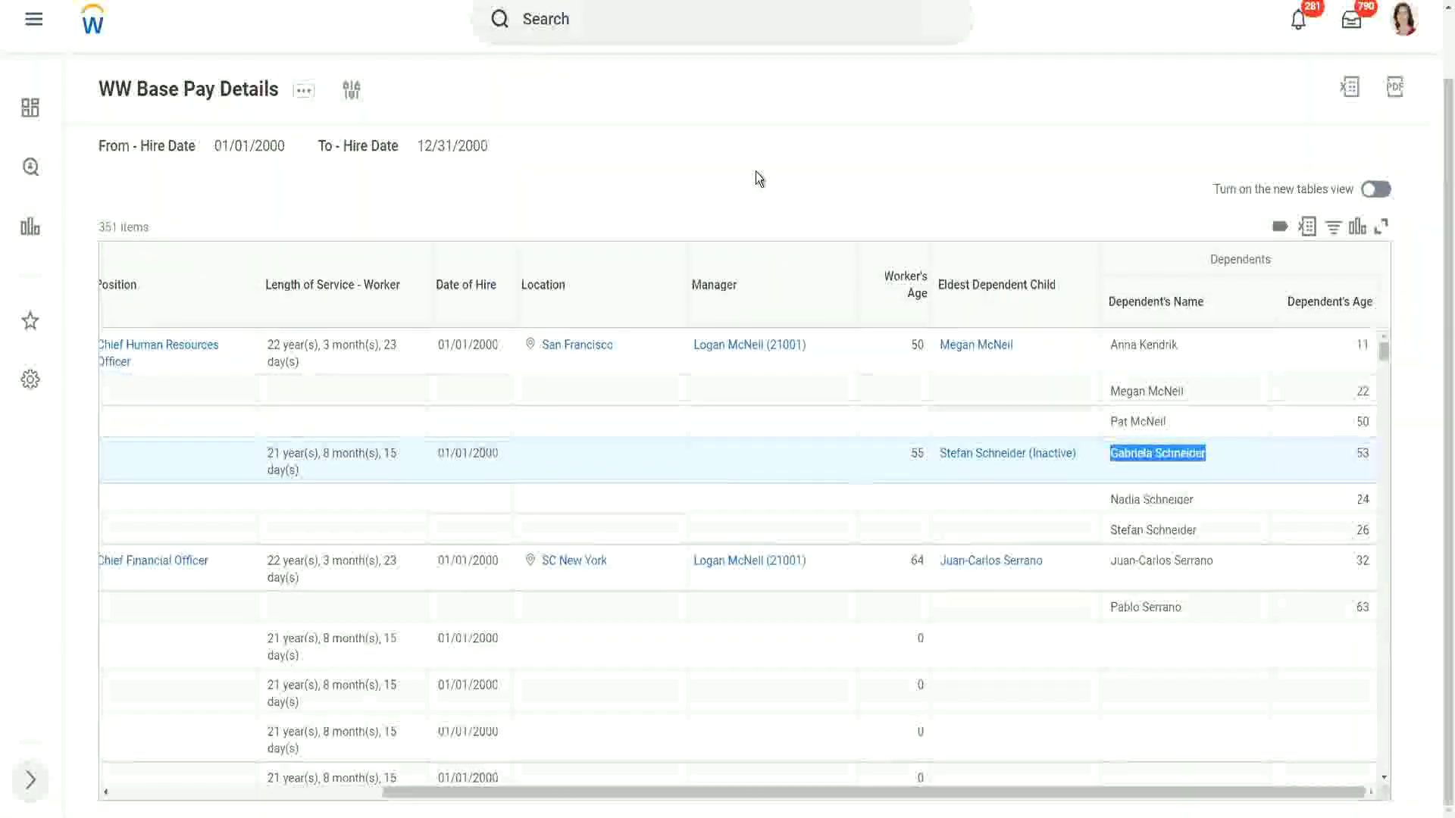
click(732, 182)
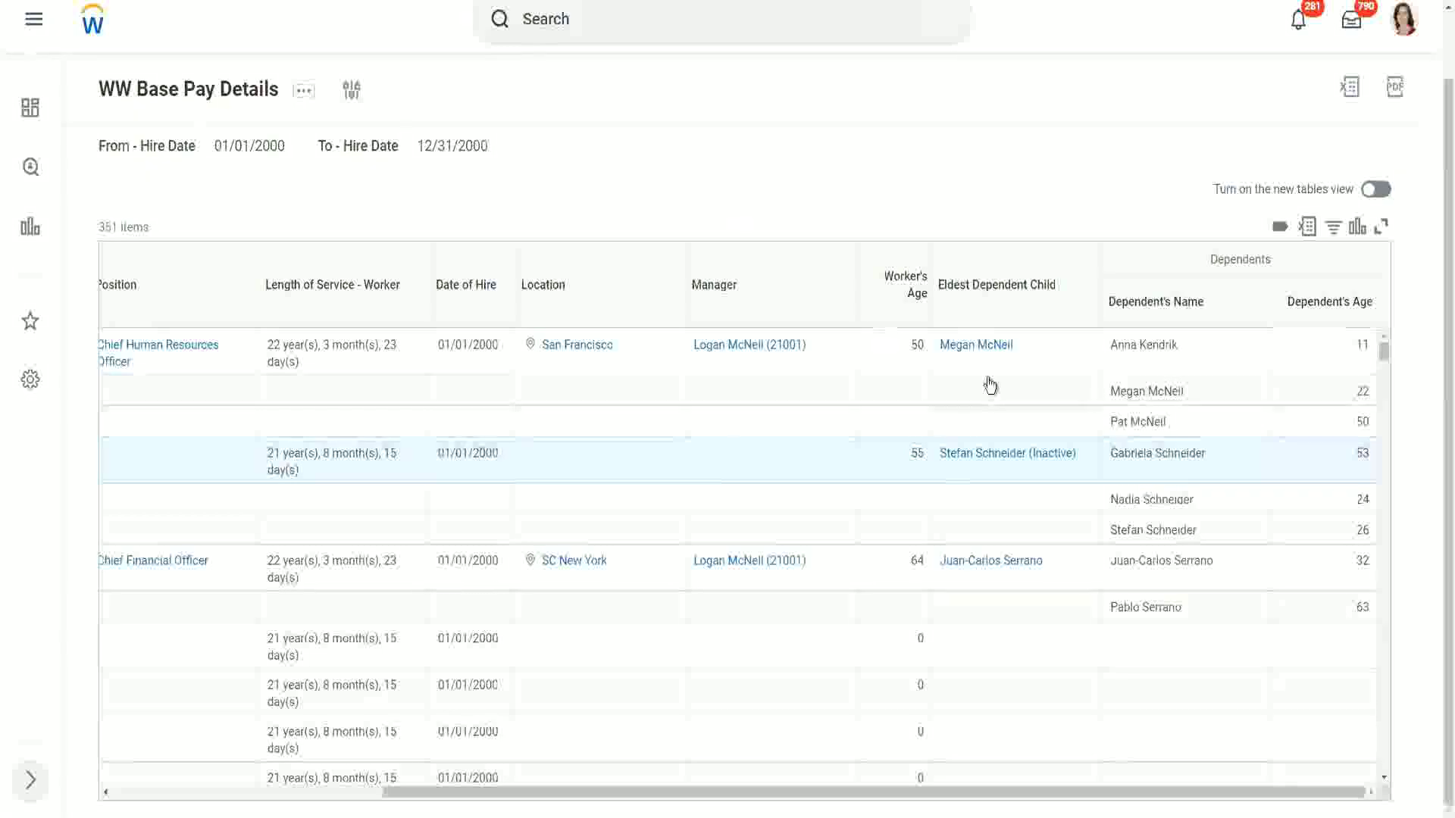
scroll(1157, 538, down, 2)
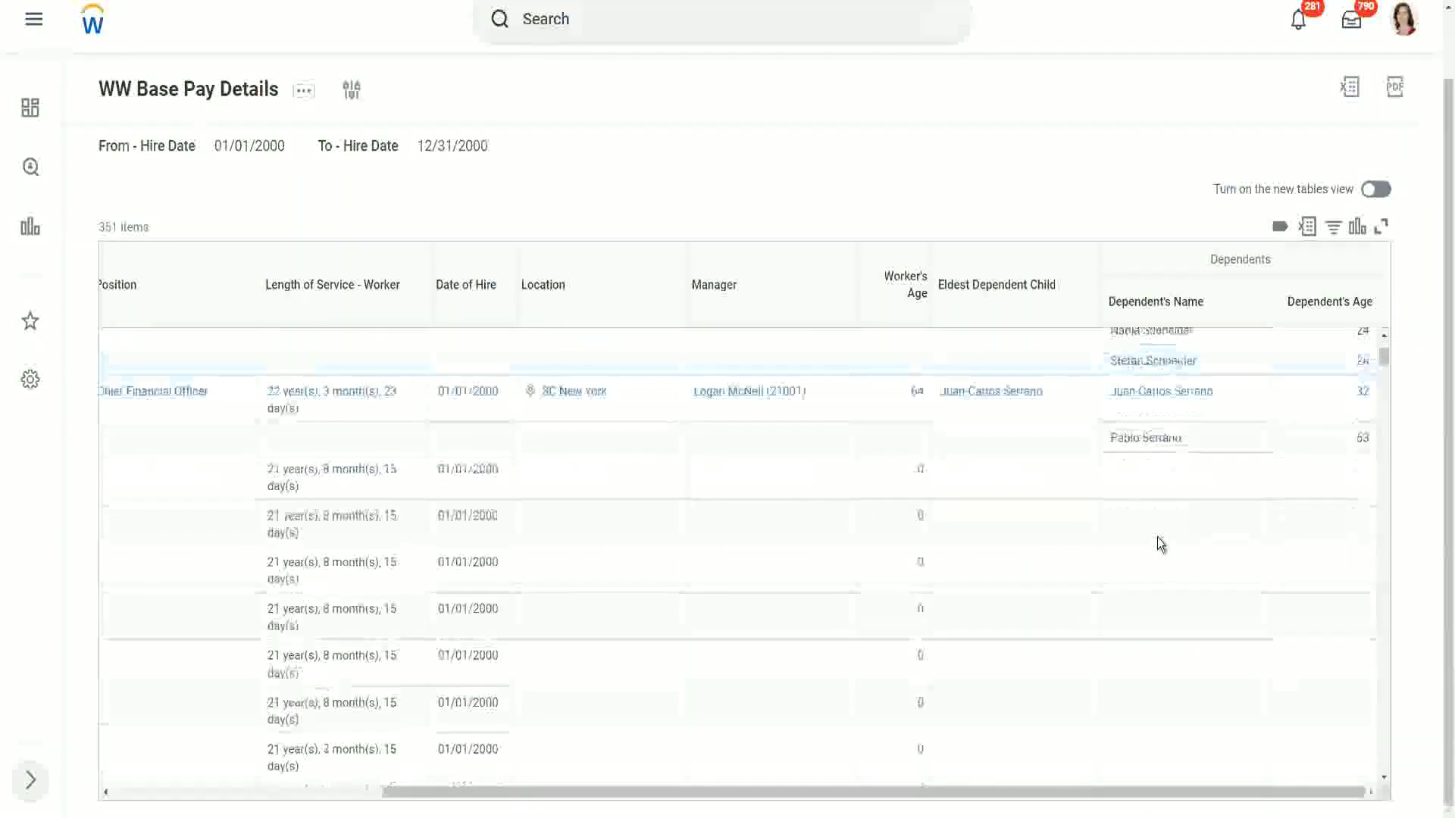
scroll(1158, 538, up, 2)
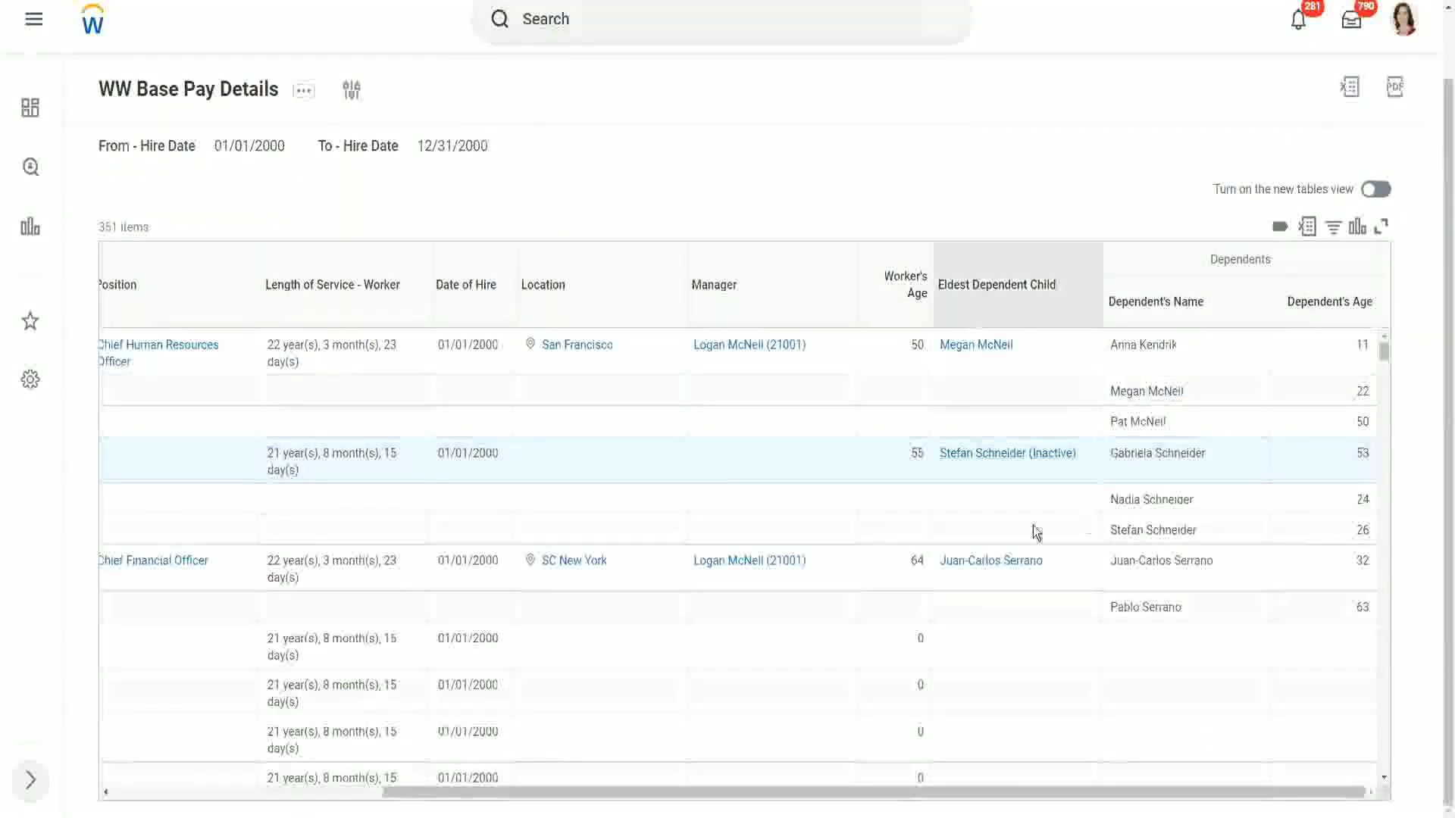
mouse_move(974, 351)
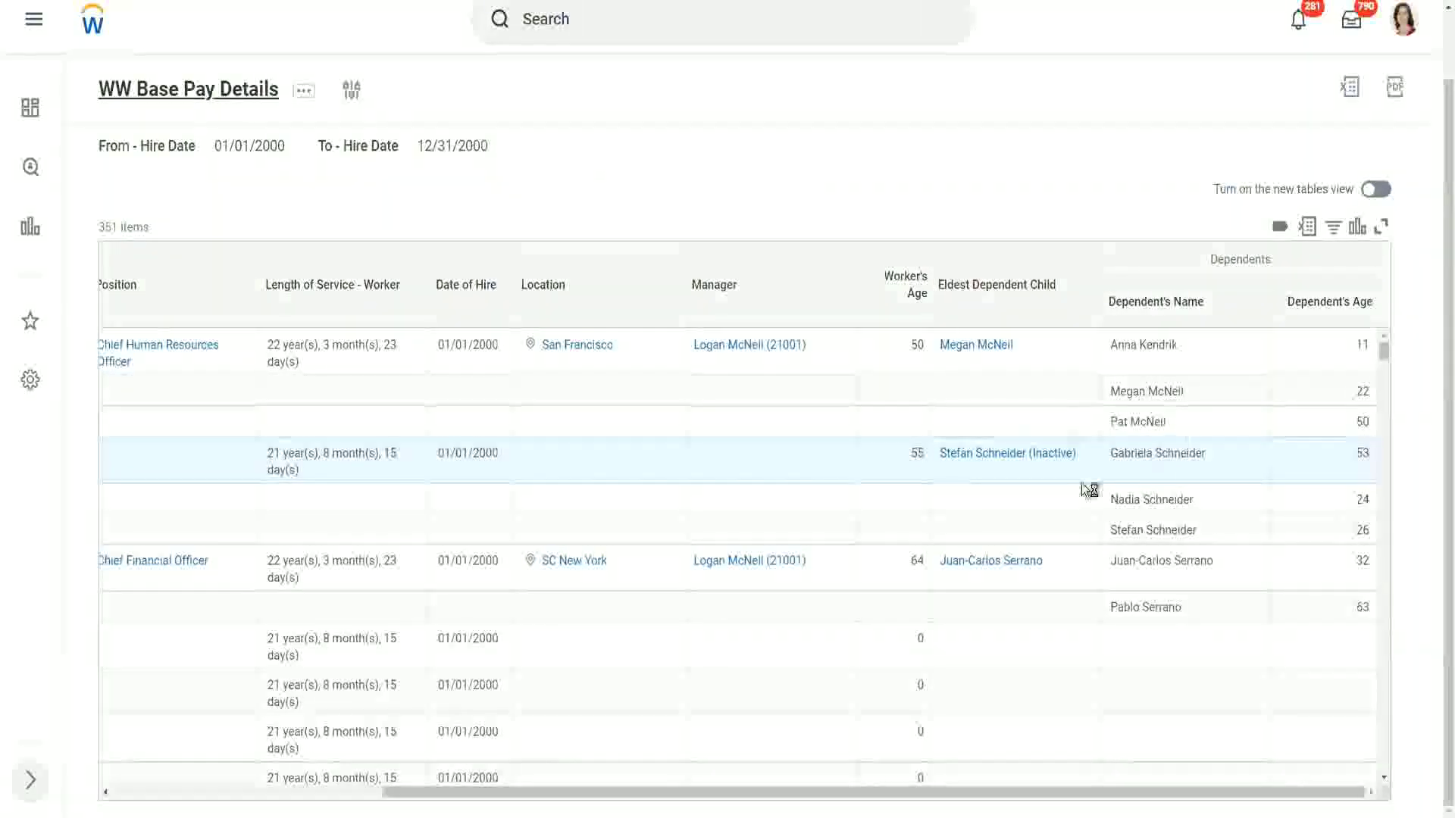
Open the WW Base Pay Details custom report definition for editing.
scroll(977, 629, down, 2)
scroll(1010, 580, down, 1)
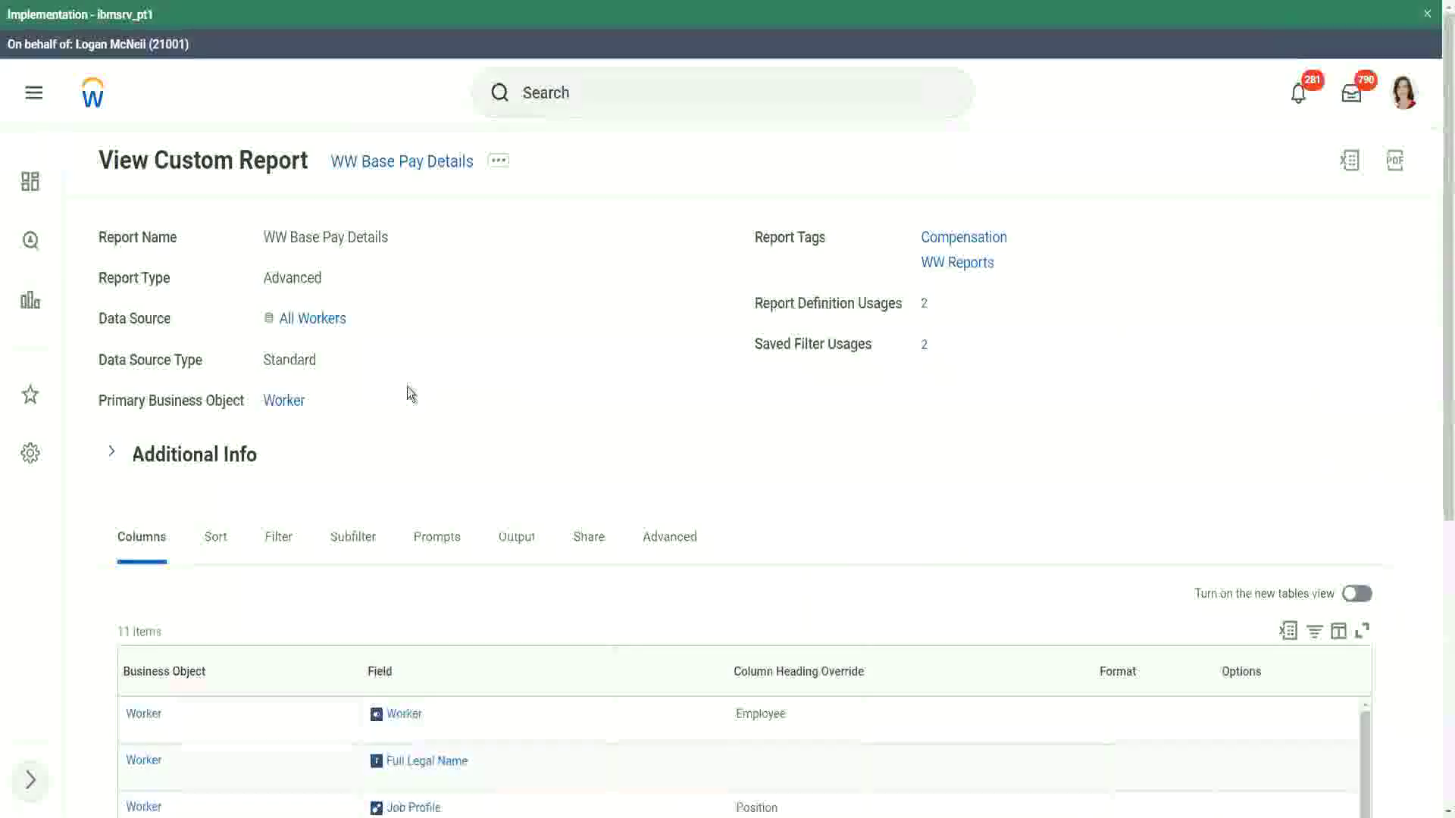
click(501, 166)
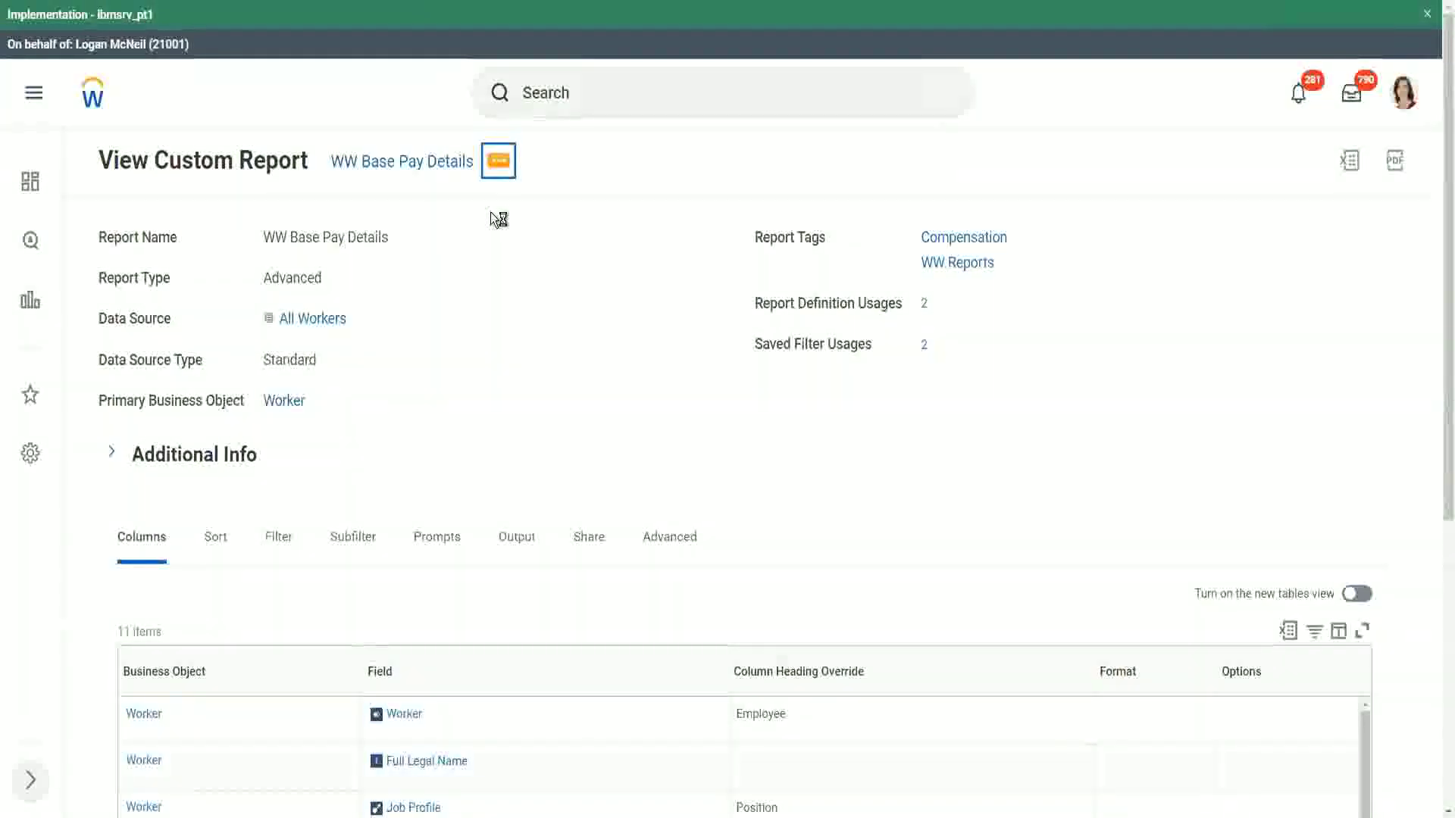
mouse_move(581, 250)
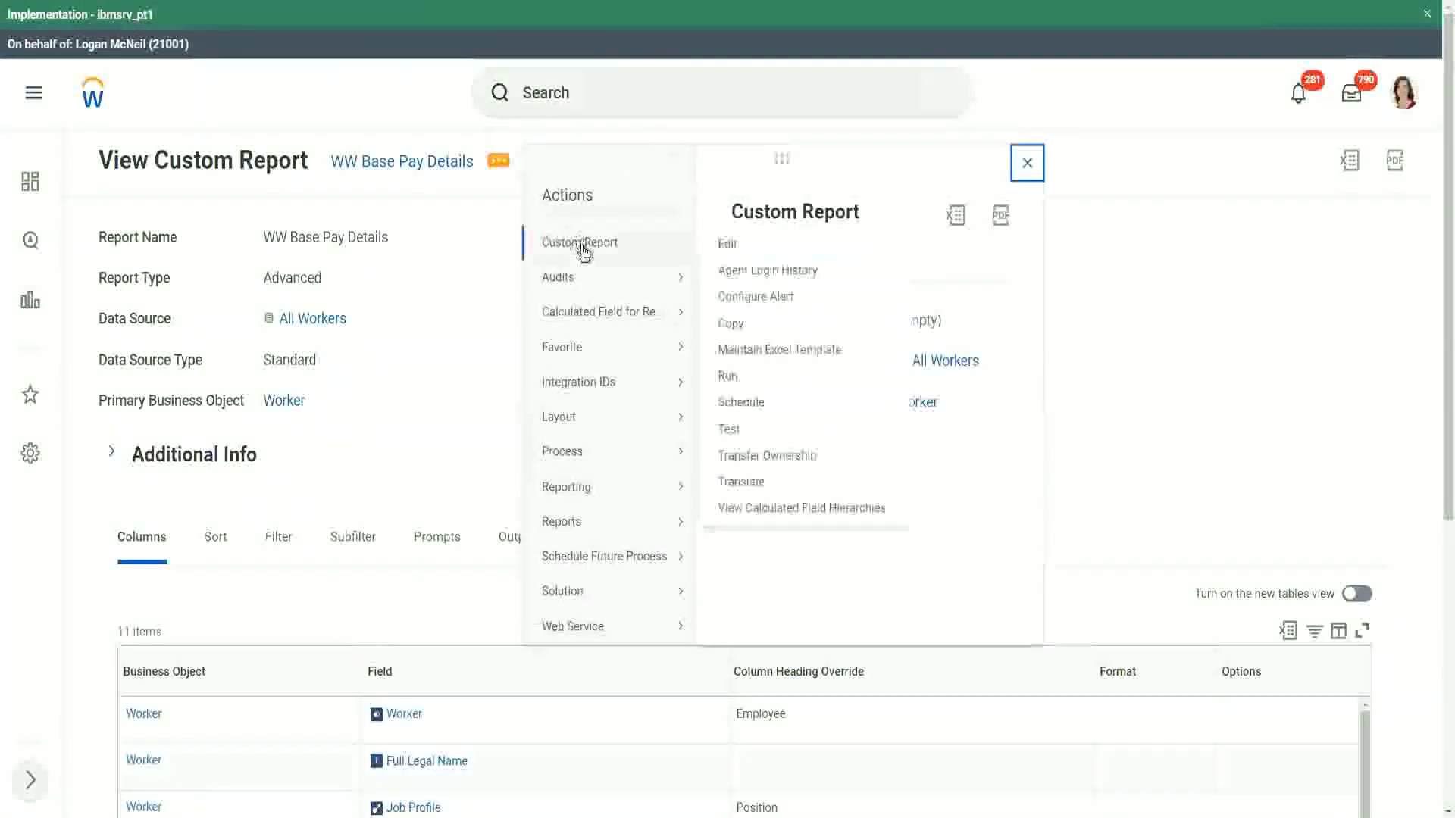
click(729, 244)
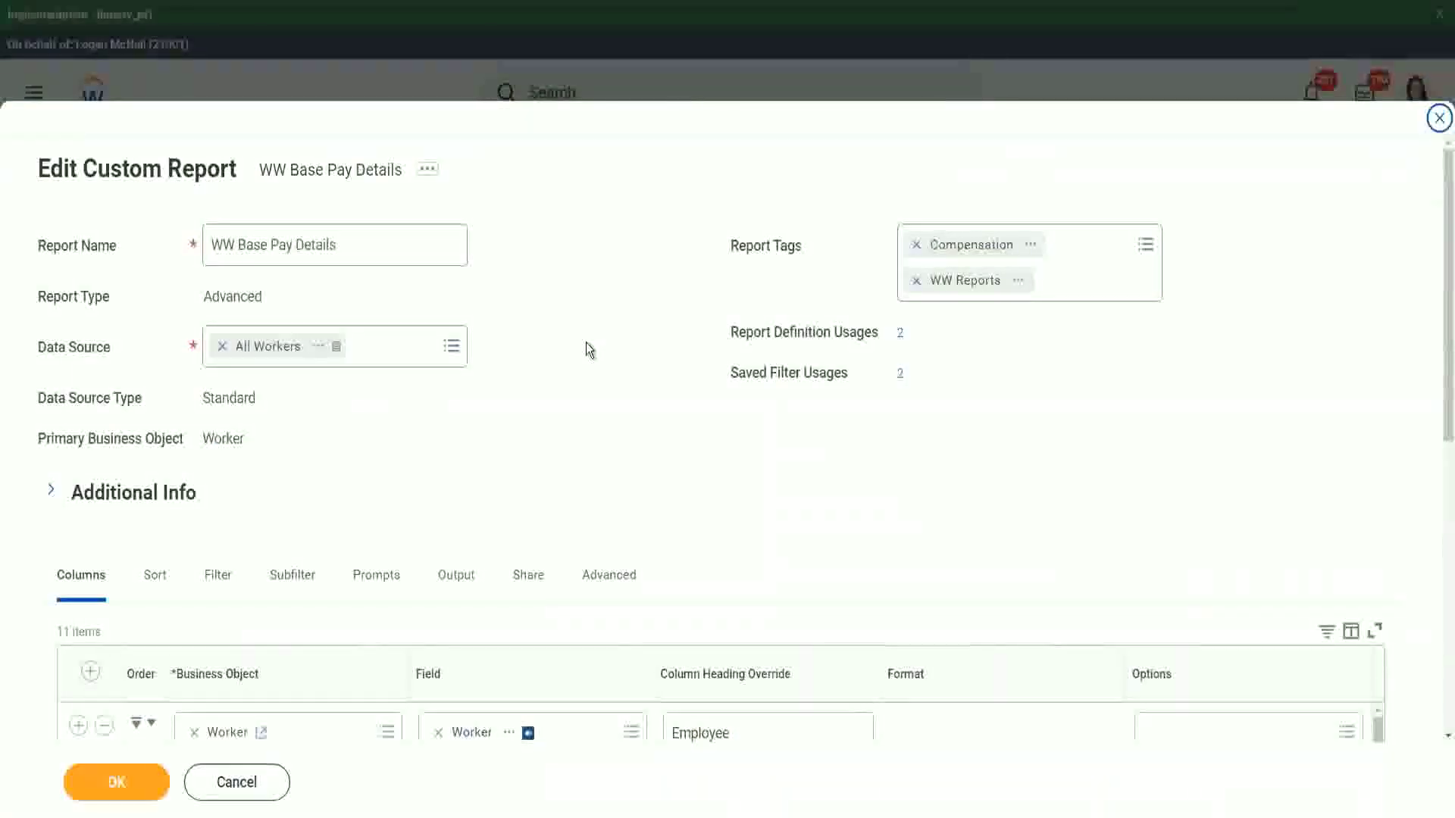
Review the report's column definitions, including the Worker and Dependents fields, and bring up its filter conditions.
scroll(588, 350, down, 3)
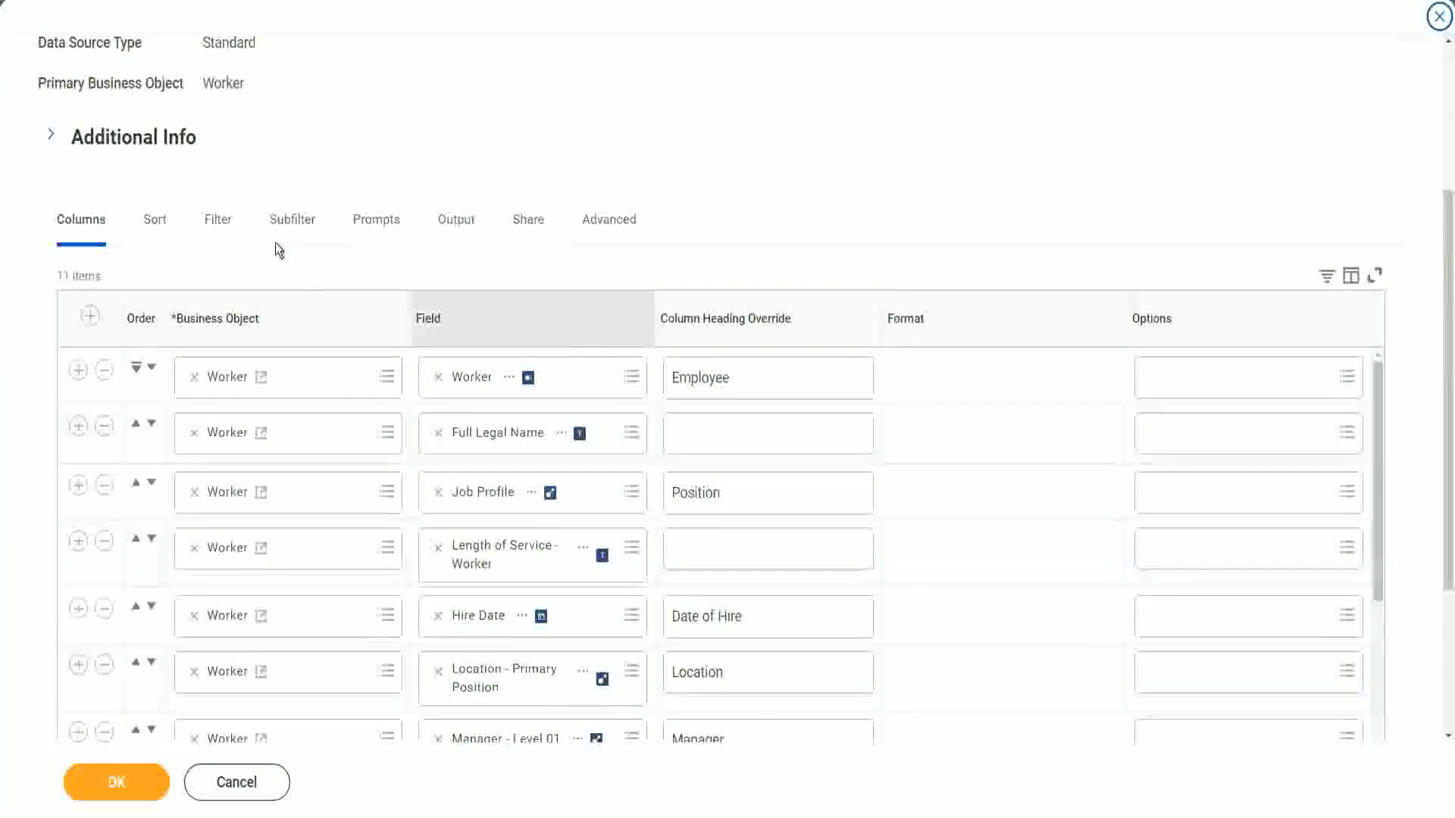
click(303, 224)
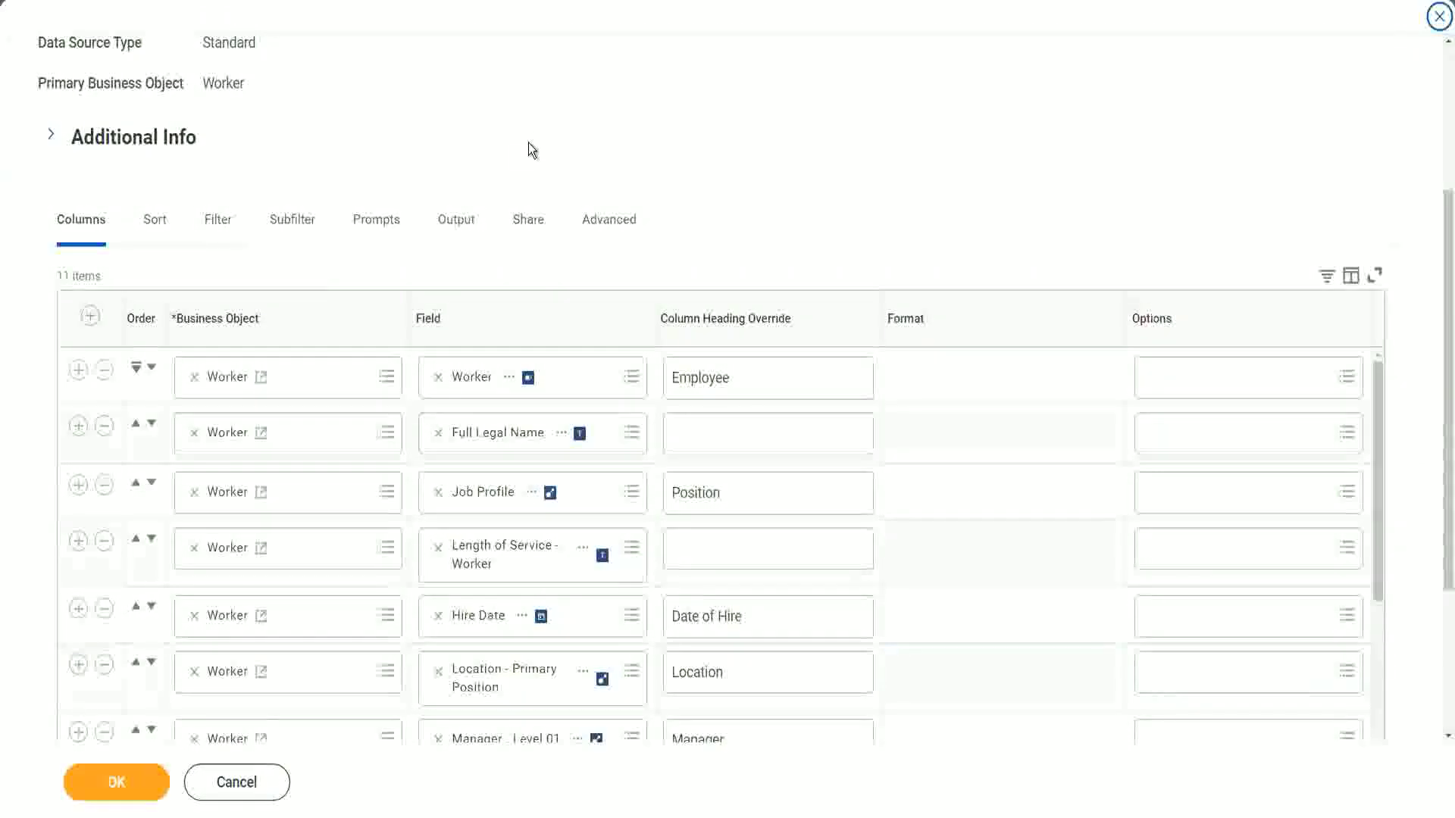
scroll(528, 143, down, 4)
scroll(697, 339, down, 3)
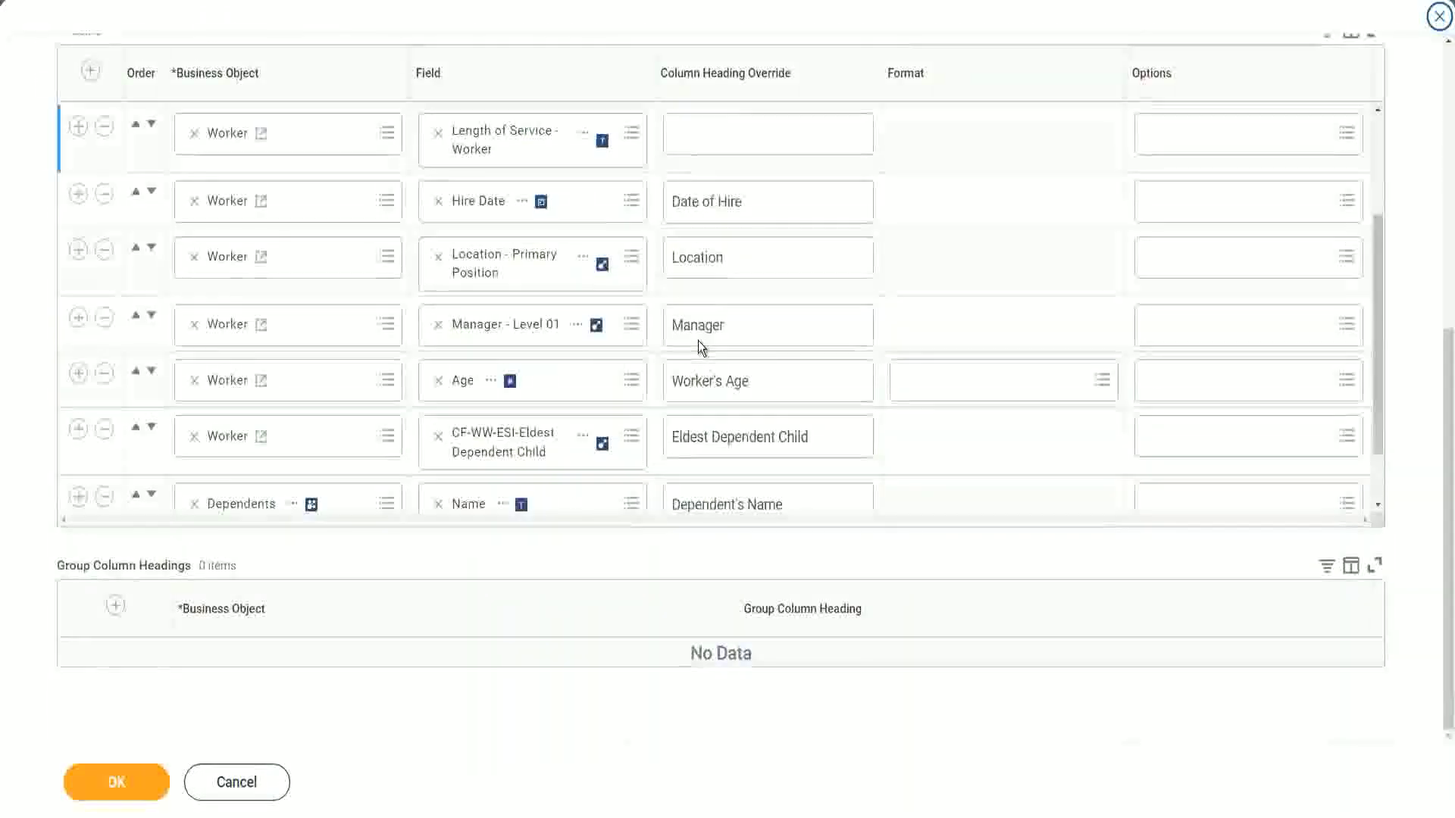
scroll(698, 339, down, 1)
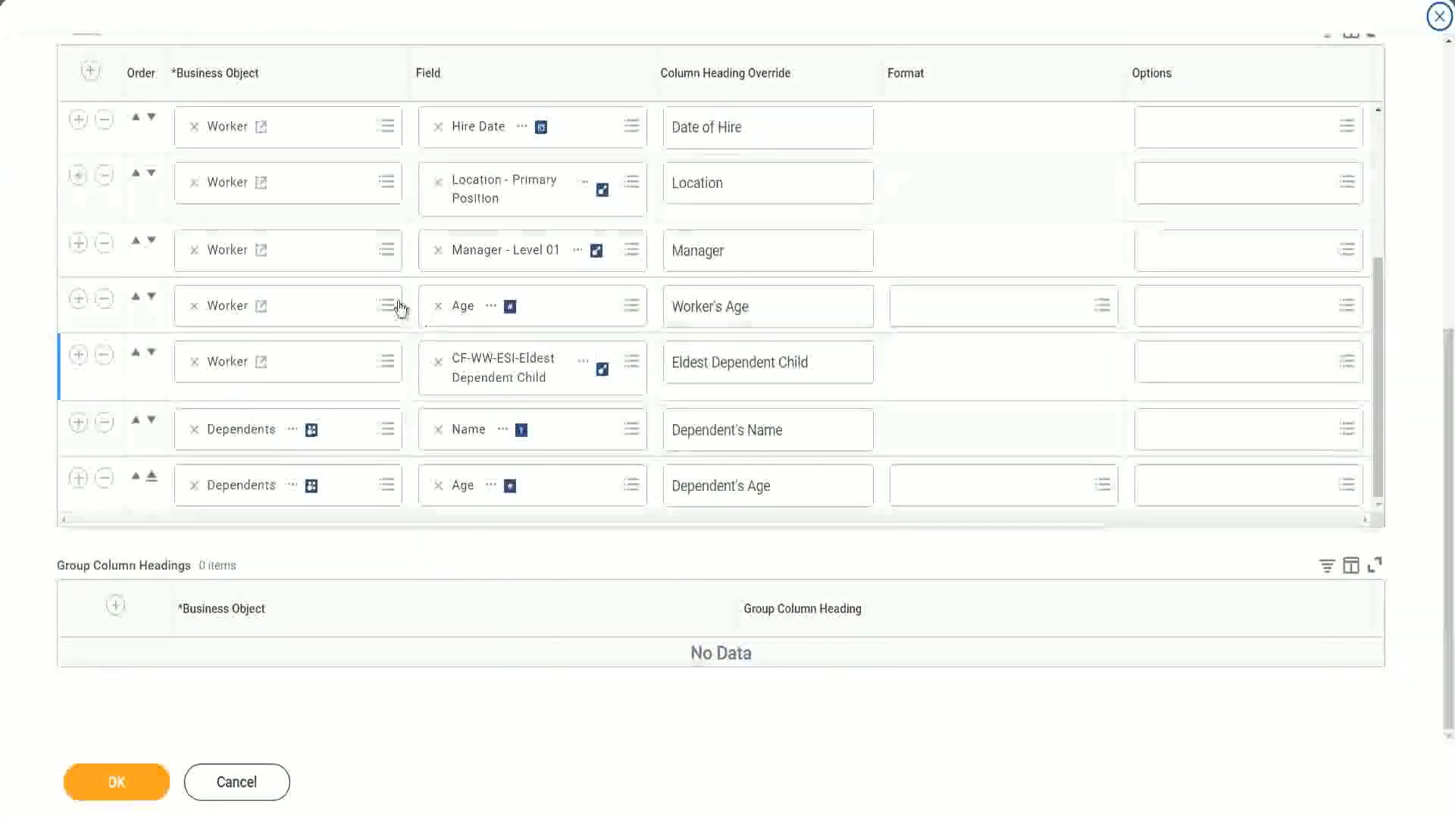
scroll(379, 240, up, 4)
scroll(303, 197, up, 3)
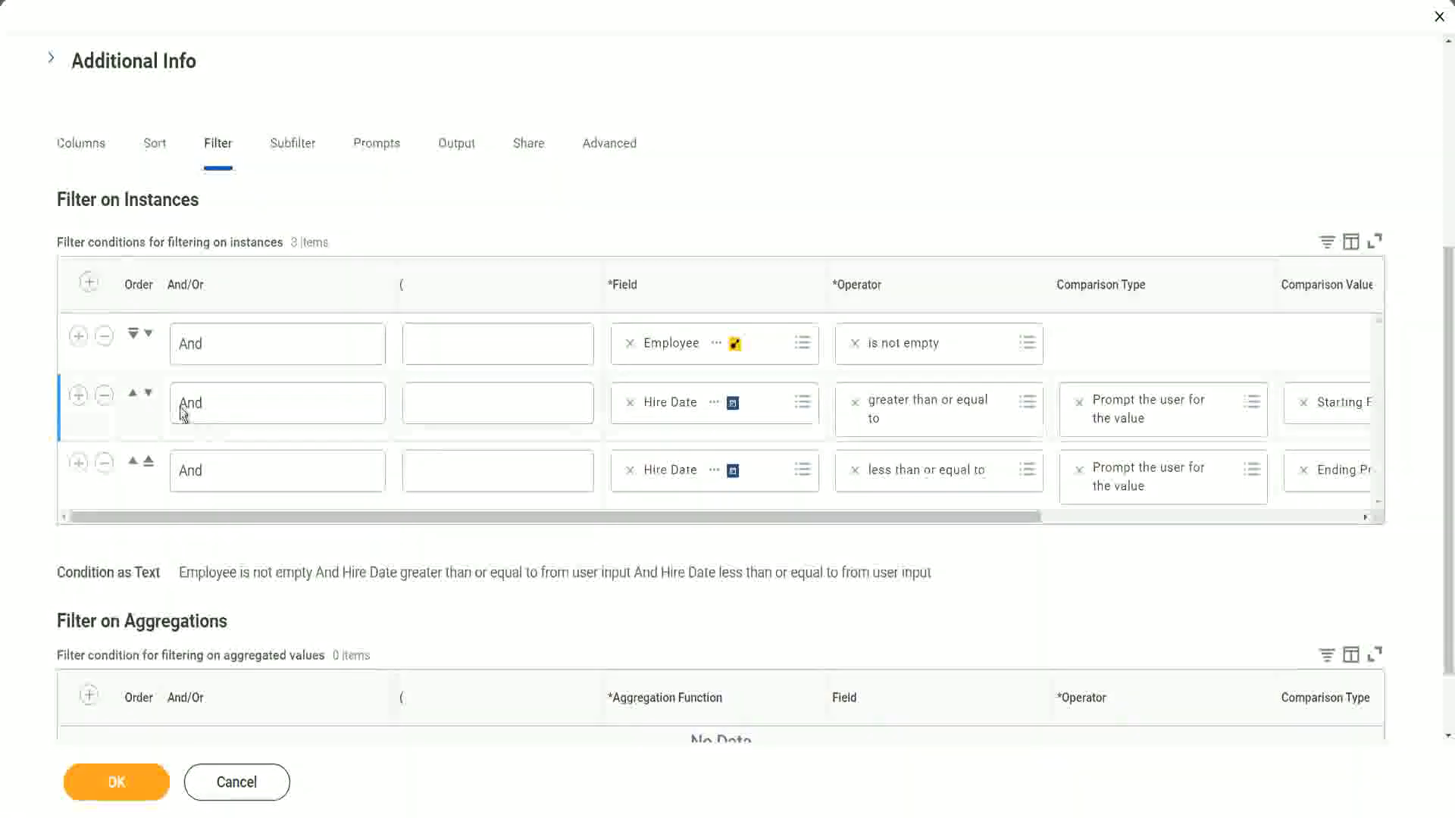
Add an And filter condition after the Employee condition requiring CF-WW-ESI-Eldest Dependent Child is not empty, and save the report.
click(77, 335)
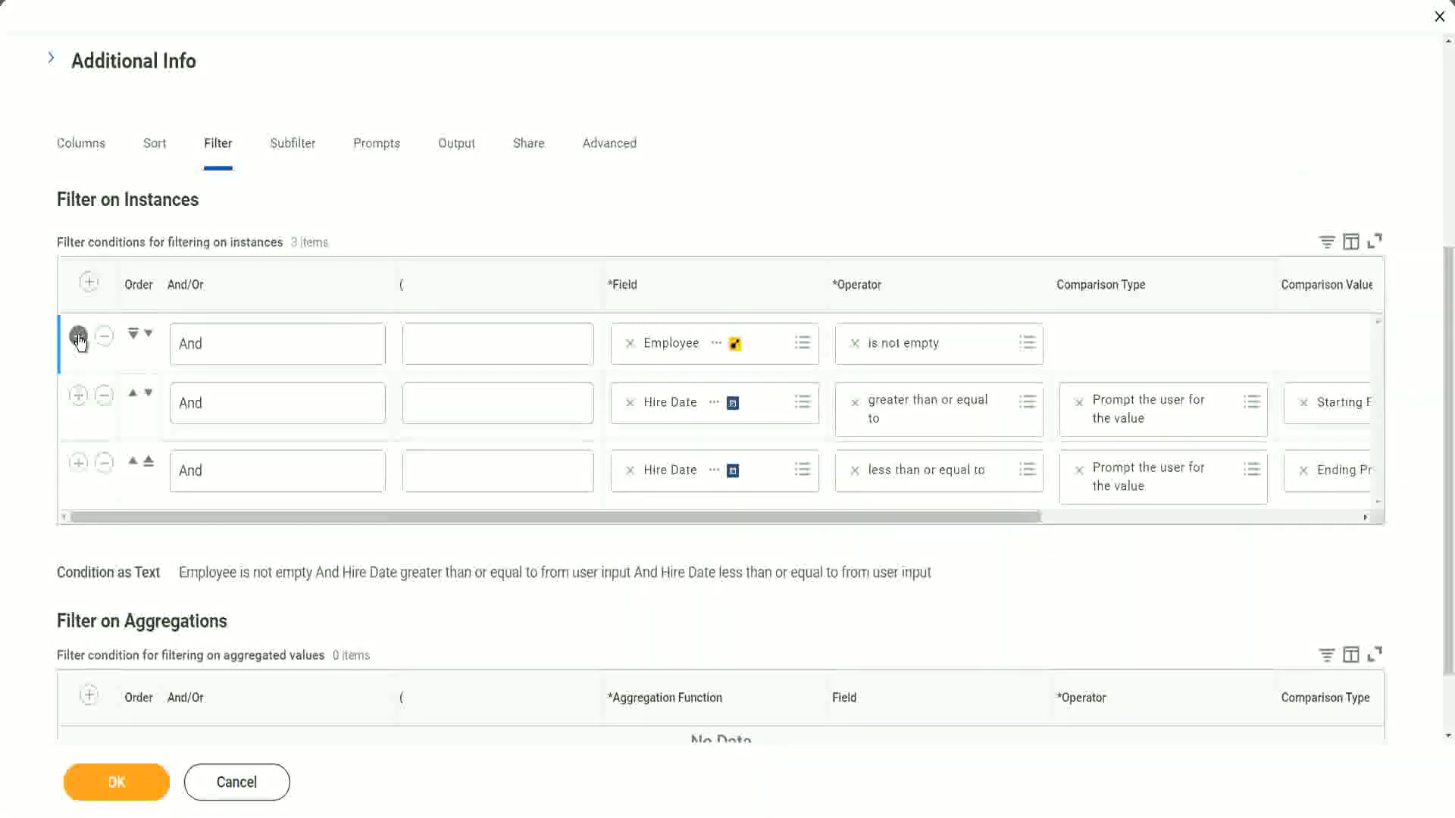
click(735, 395)
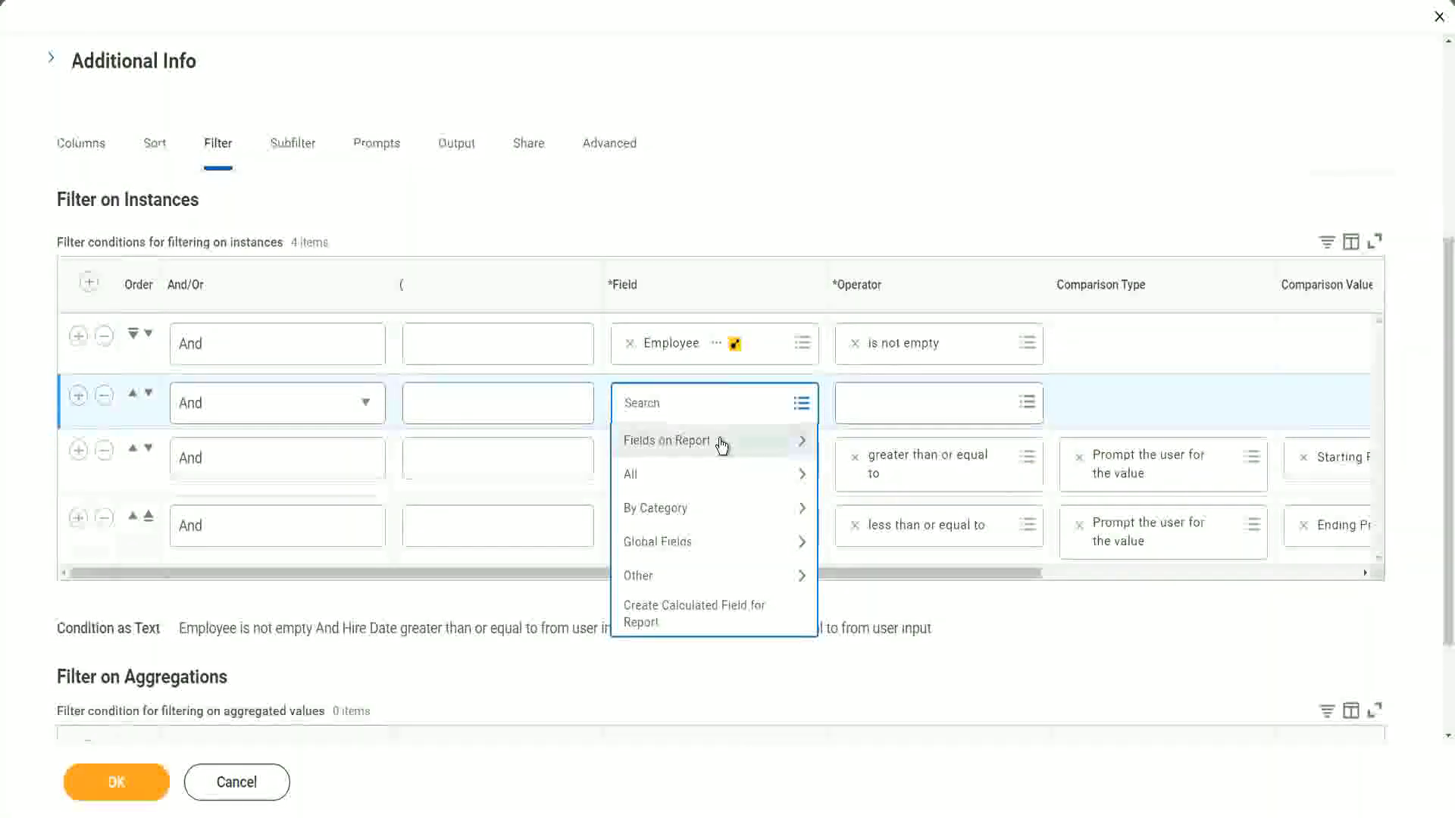
click(722, 444)
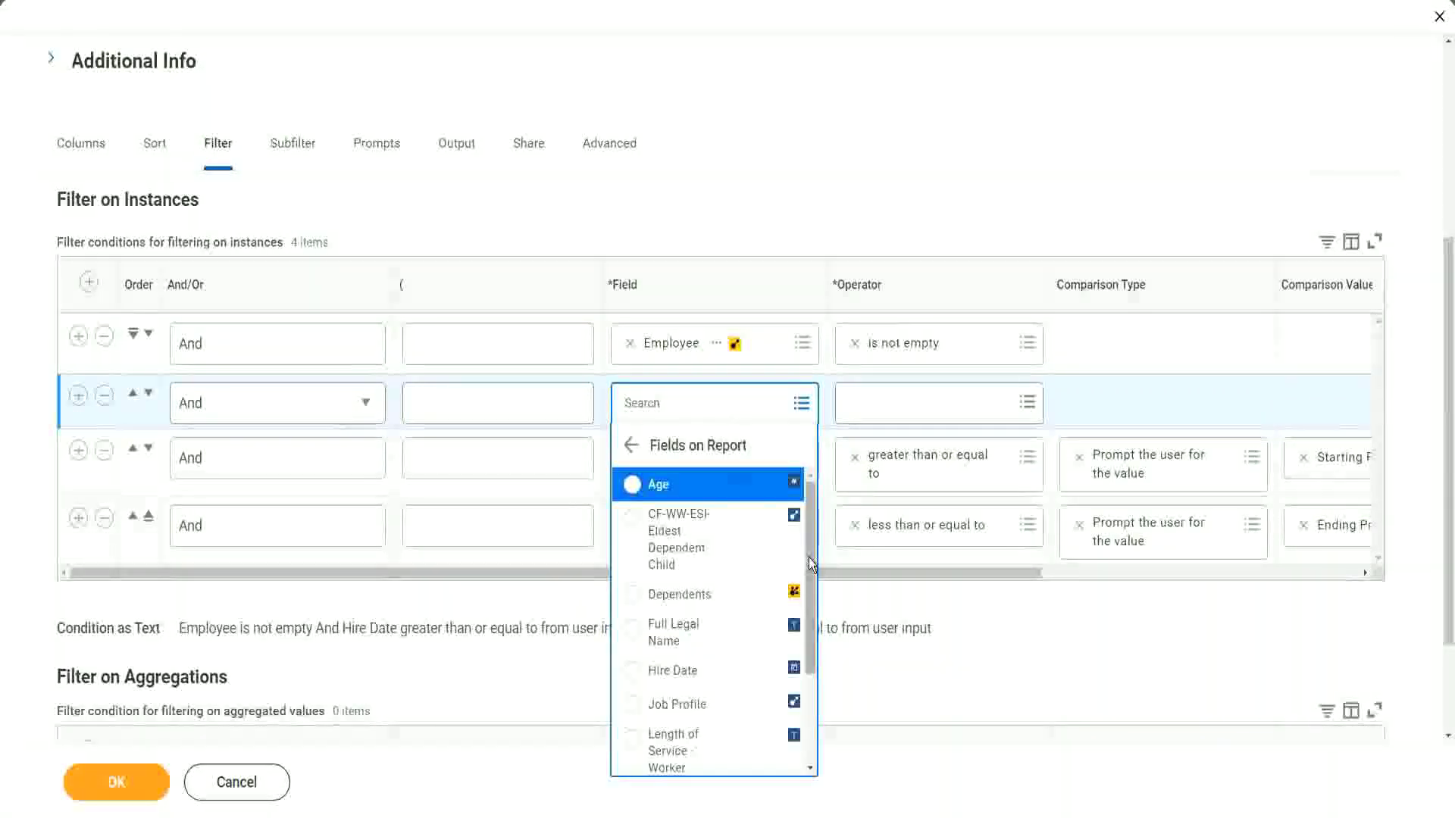
mouse_move(808, 558)
mouse_down()
mouse_move(810, 675)
mouse_move(811, 553)
mouse_up()
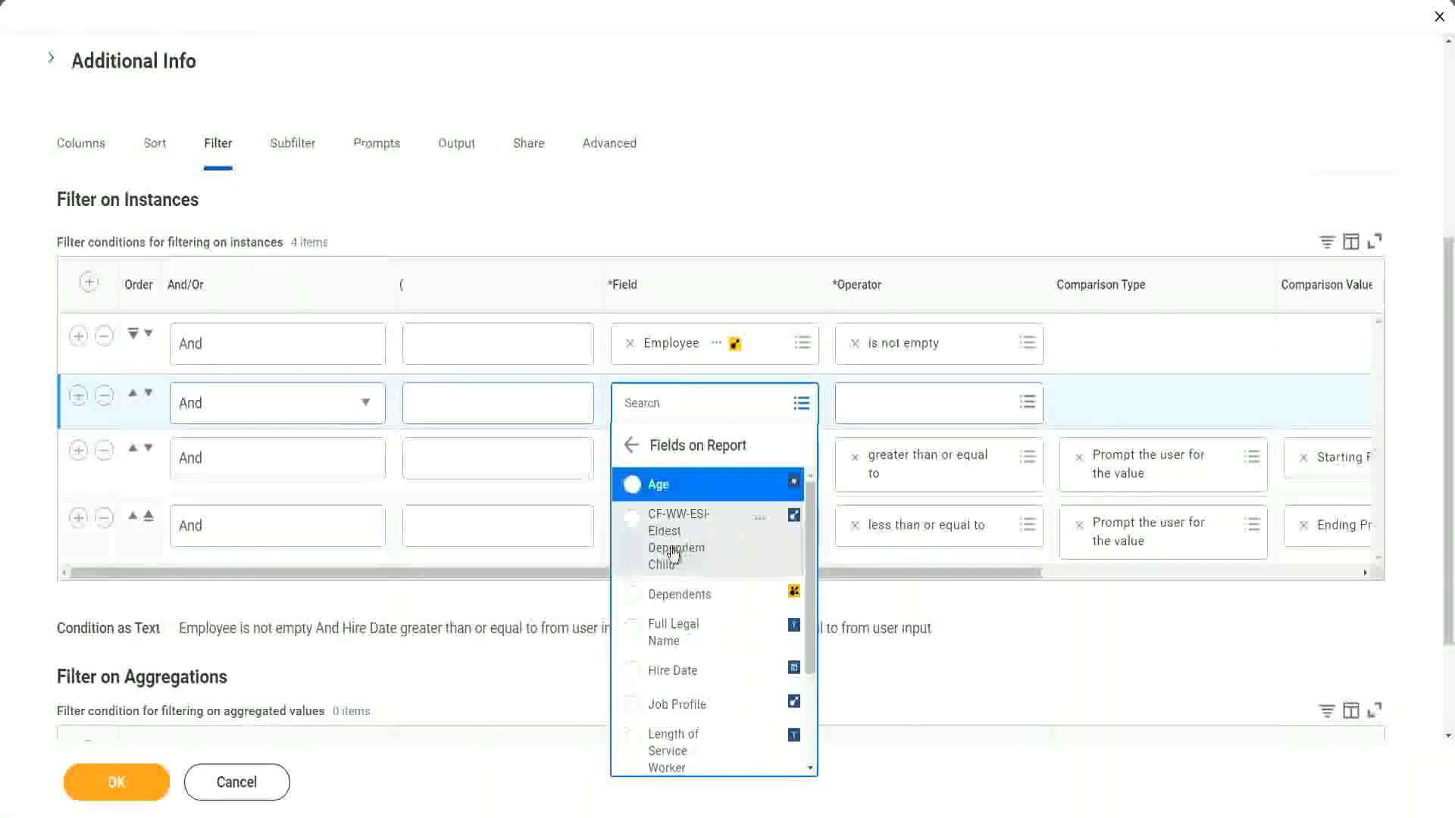
click(674, 556)
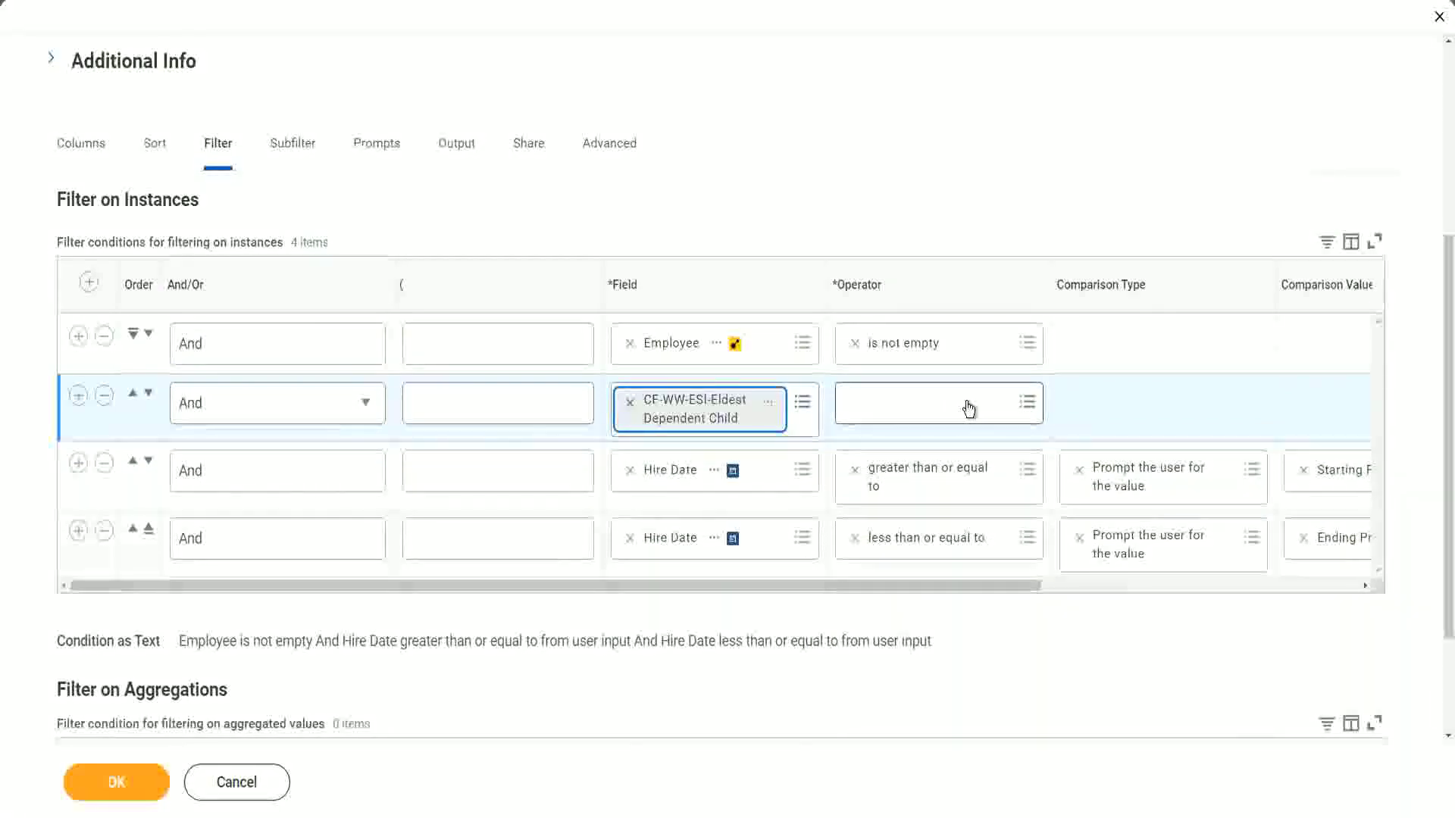
click(969, 409)
click(934, 445)
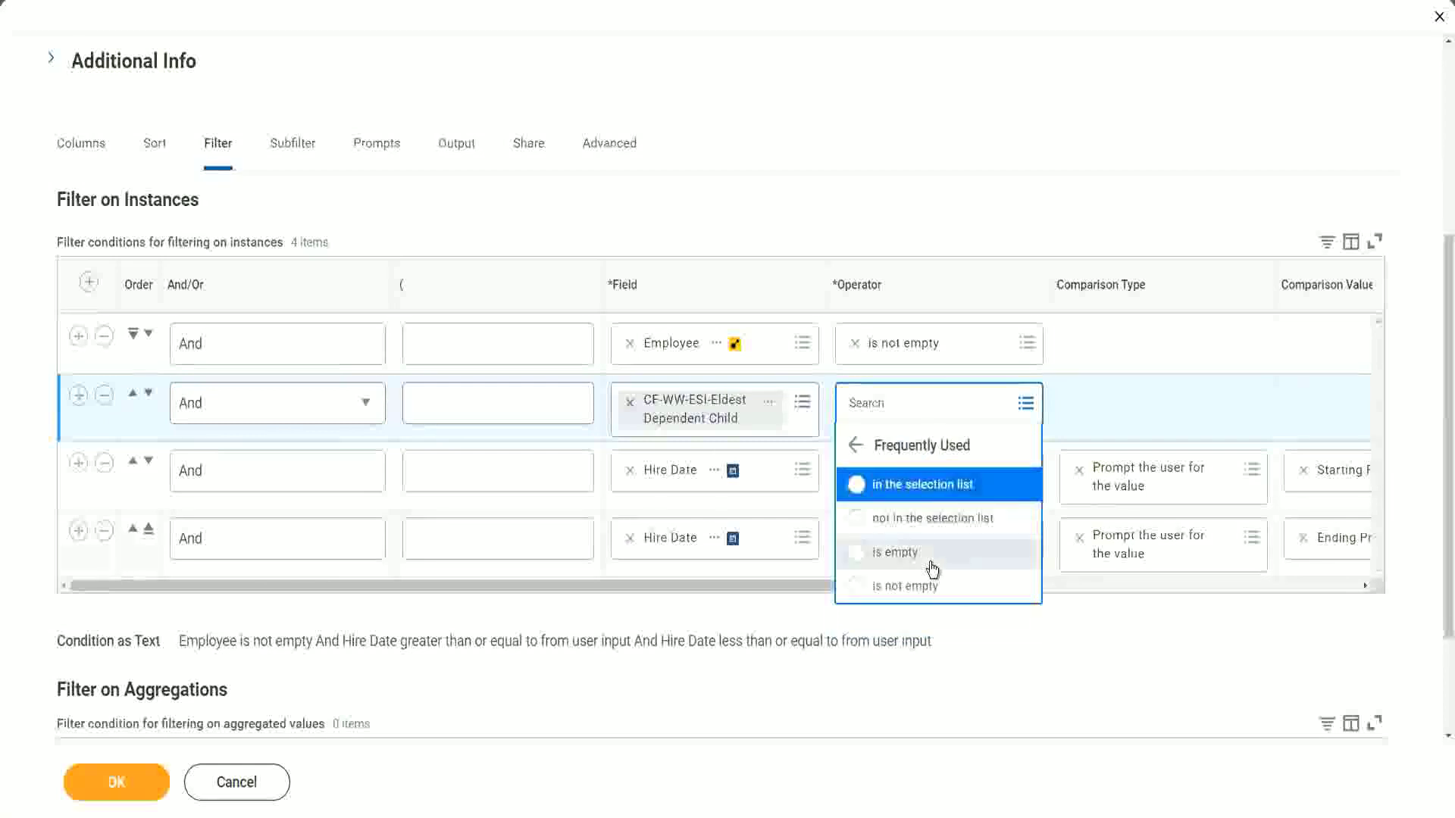
click(930, 588)
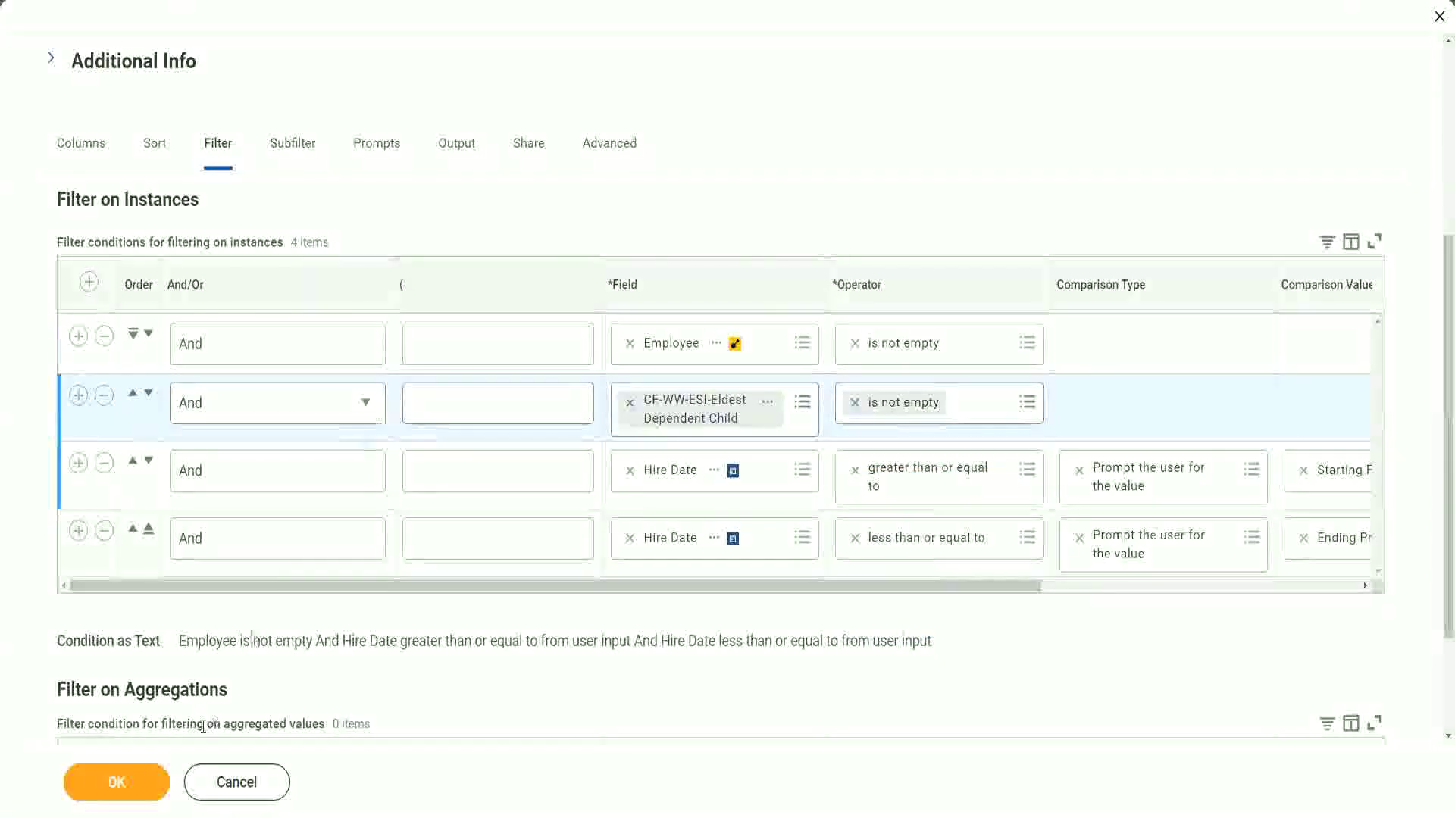
click(116, 781)
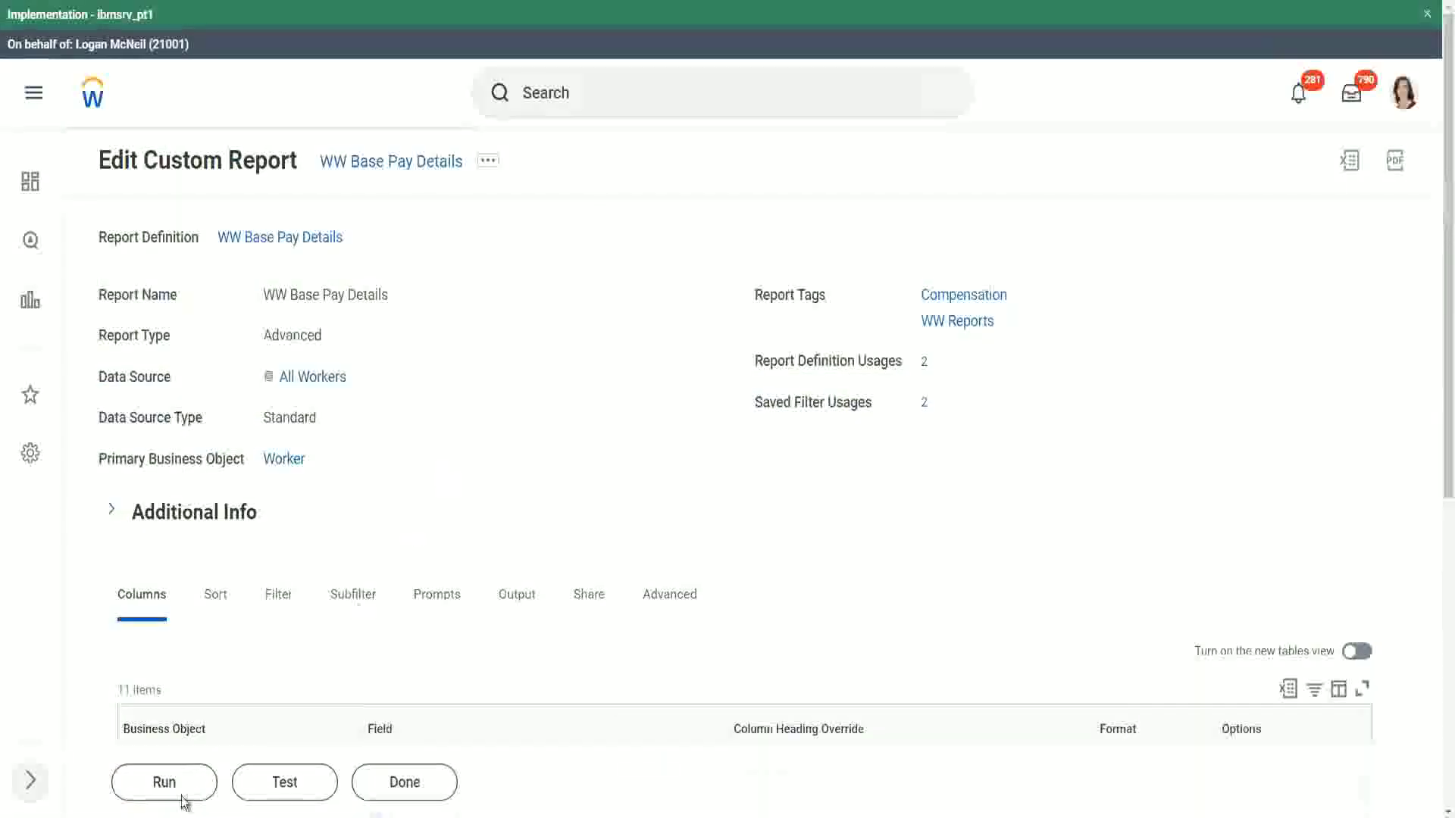
Run the edited report for hire dates from 01/01/2000 to 12/31/2000.
click(165, 785)
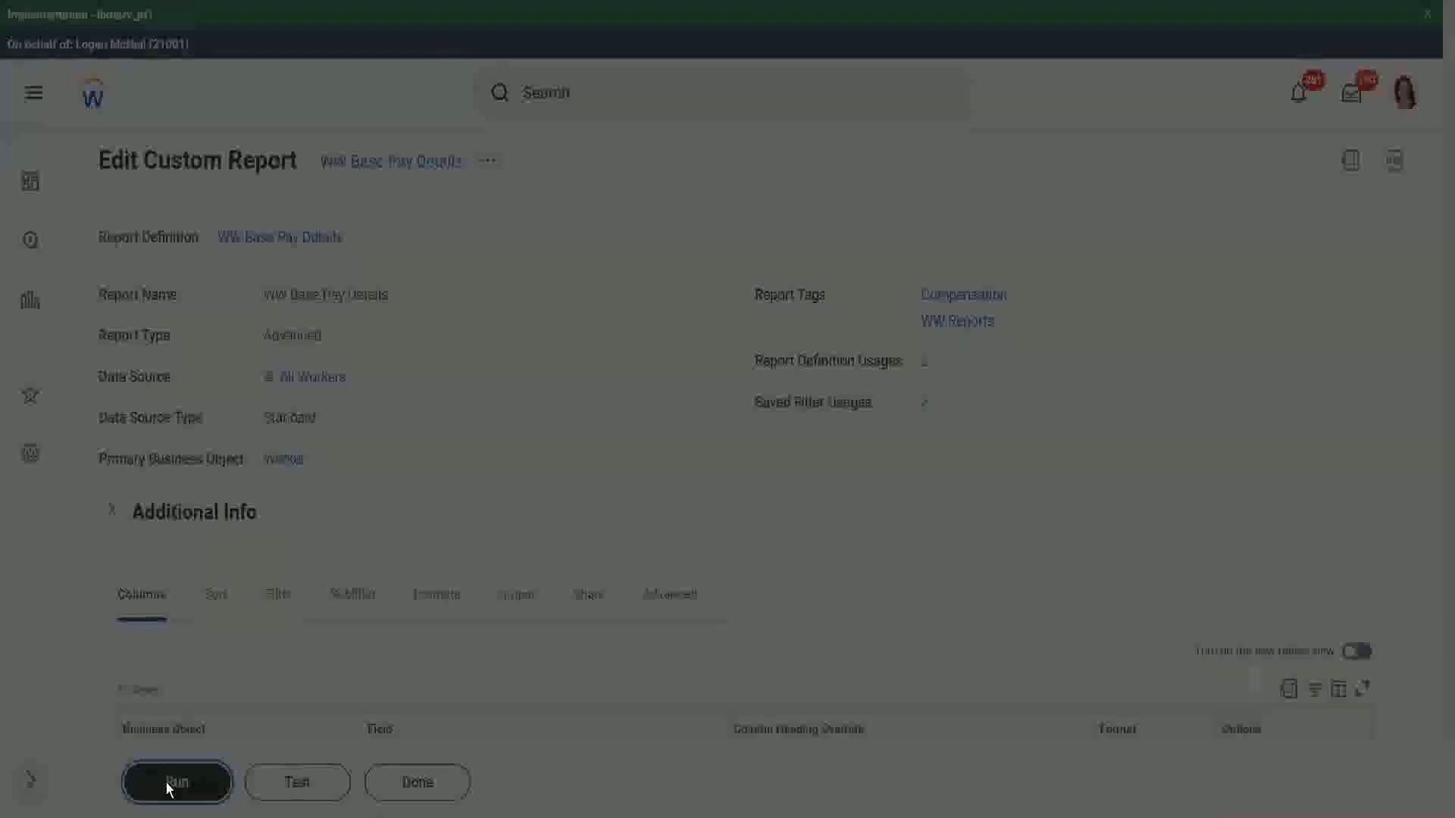
click(588, 274)
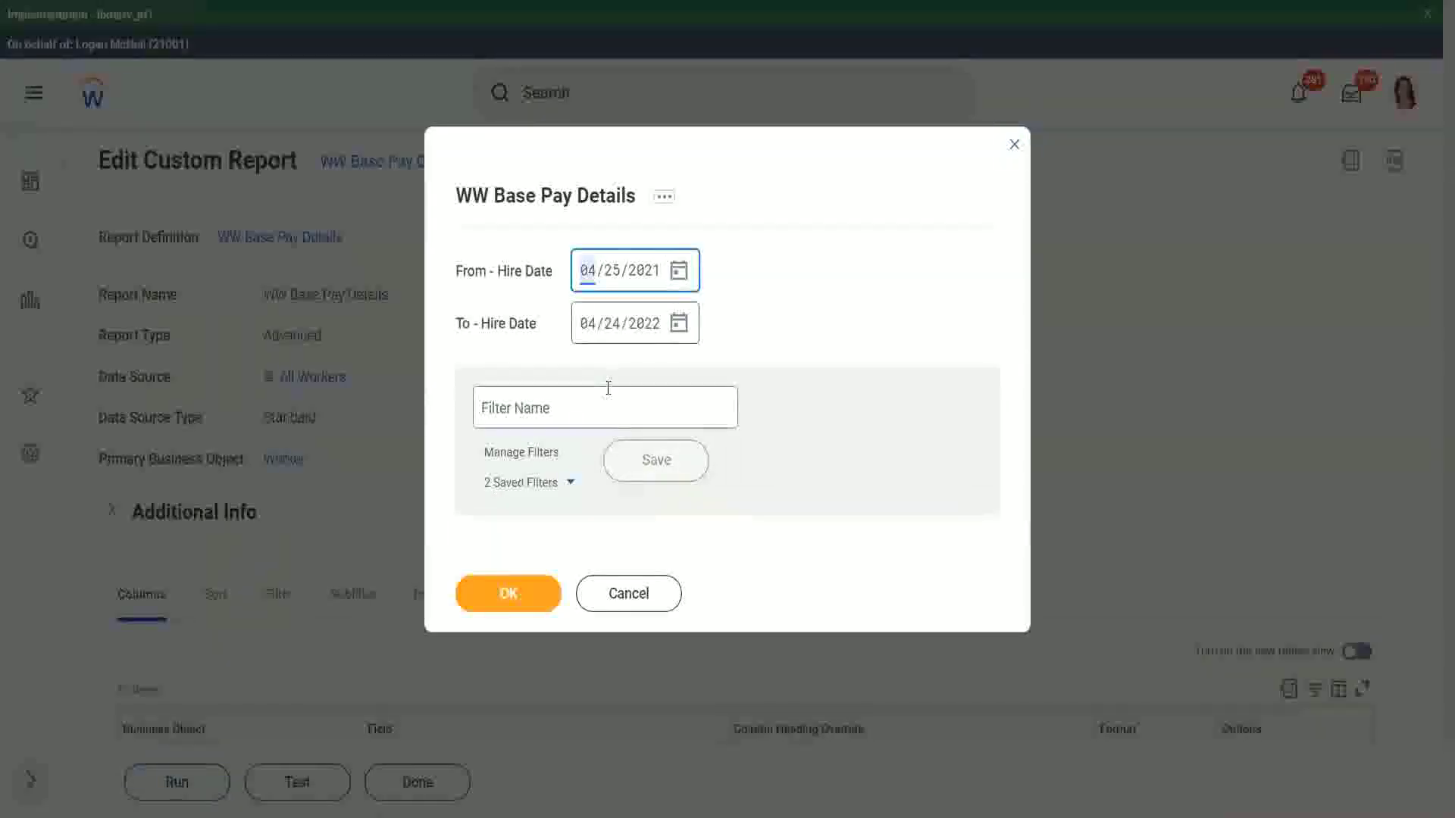
text(01/01/)
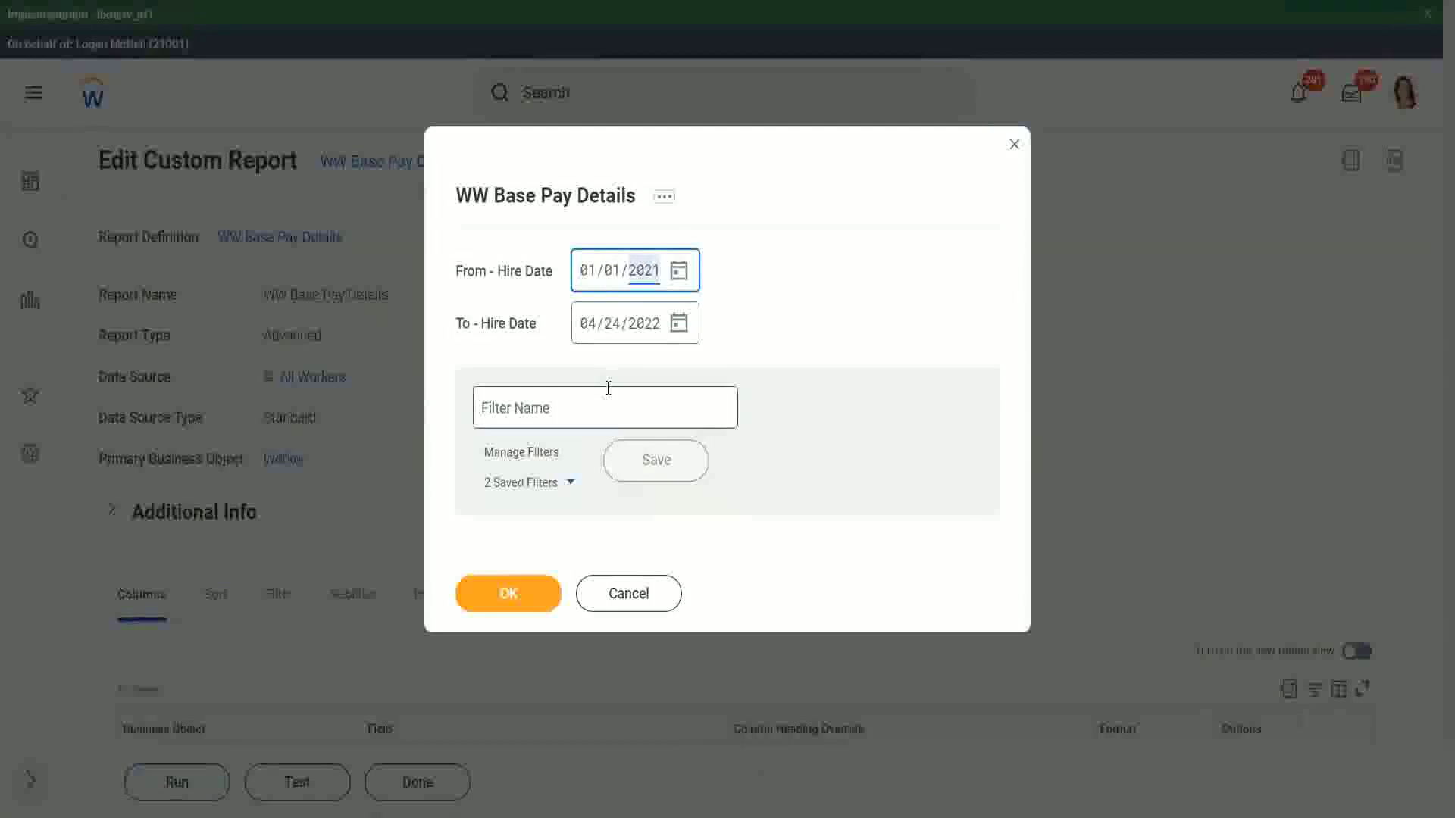
text(2000)
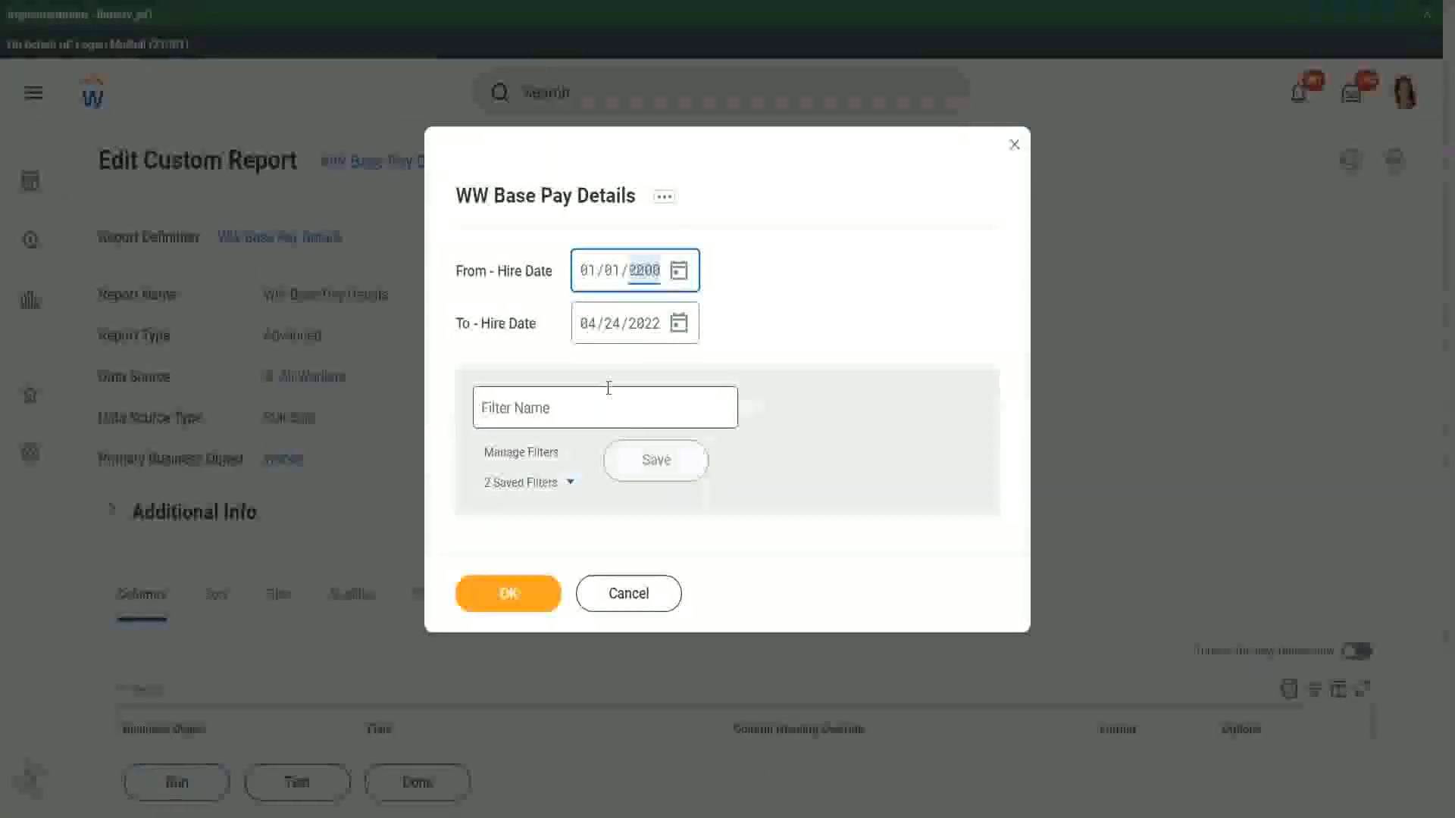
key(Tab)
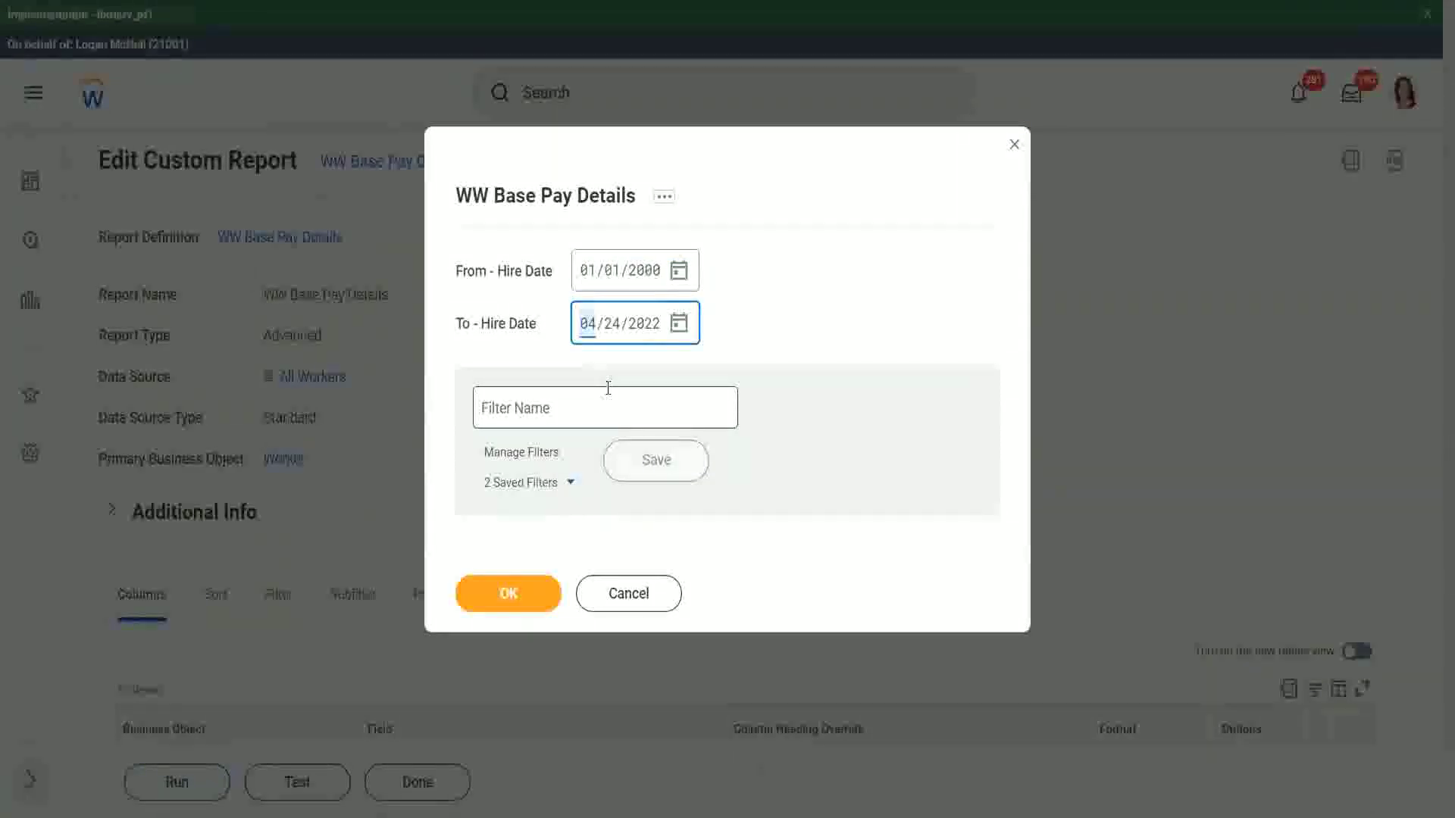
text(12/)
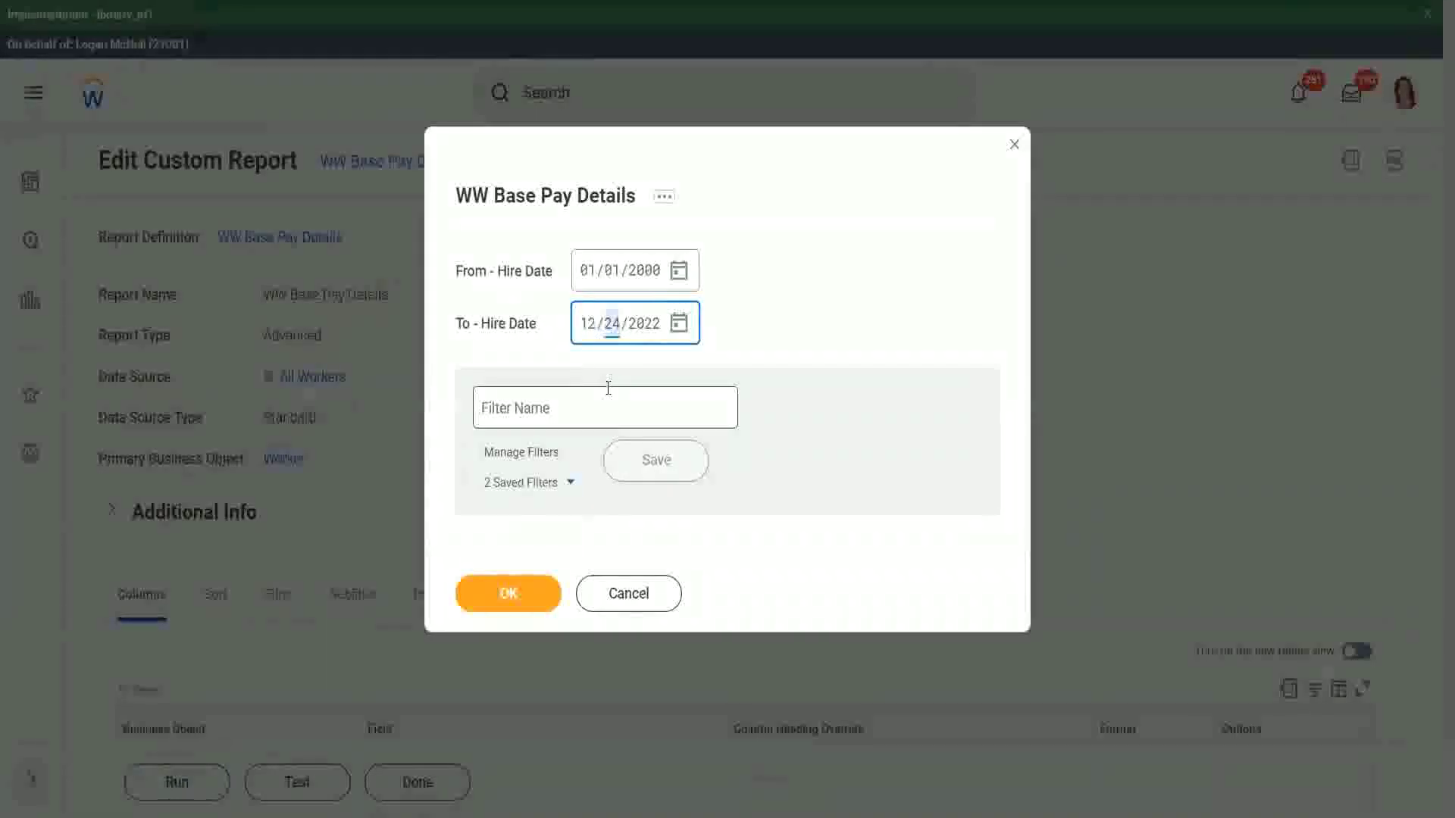
text(31)
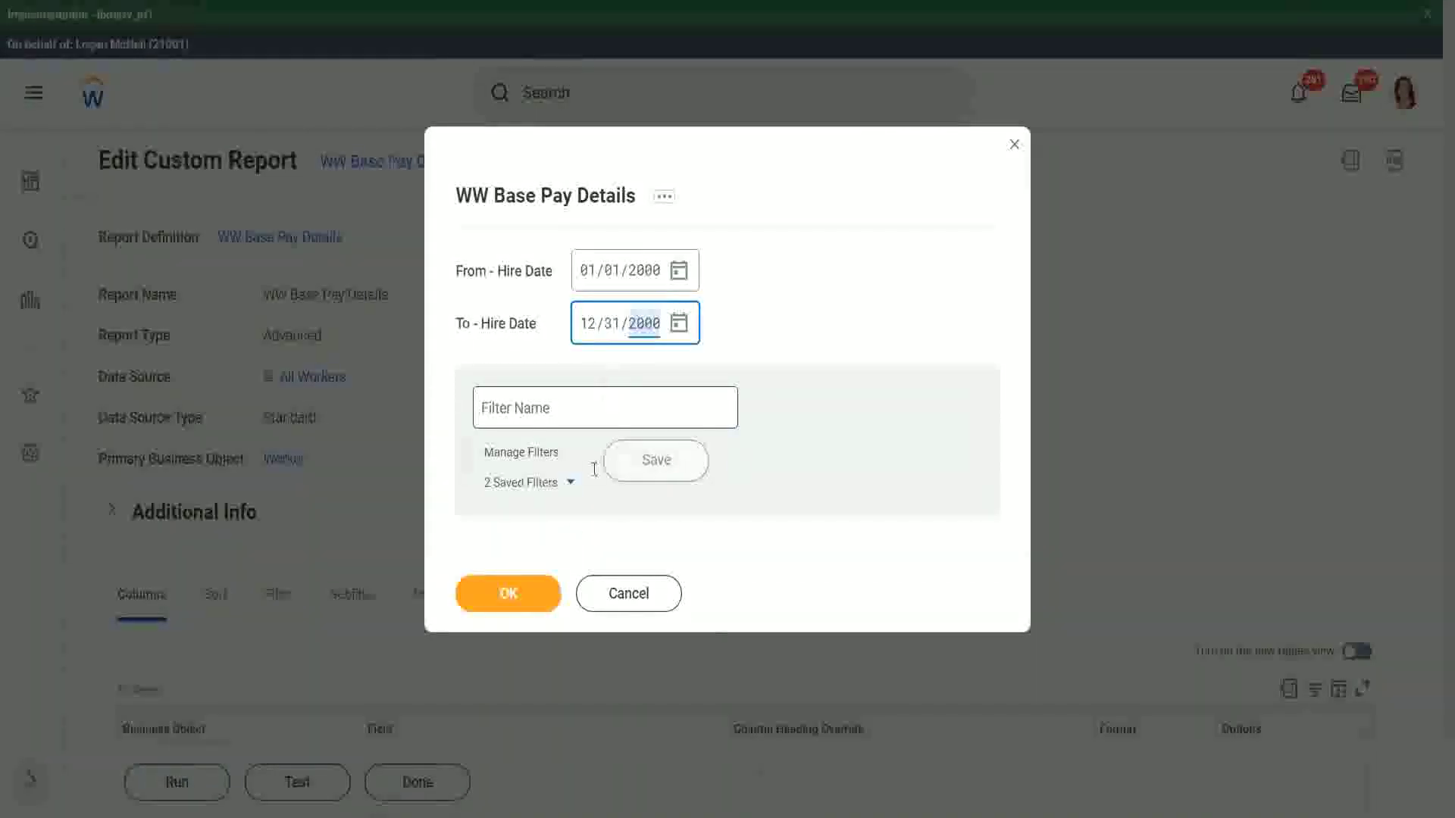
click(508, 585)
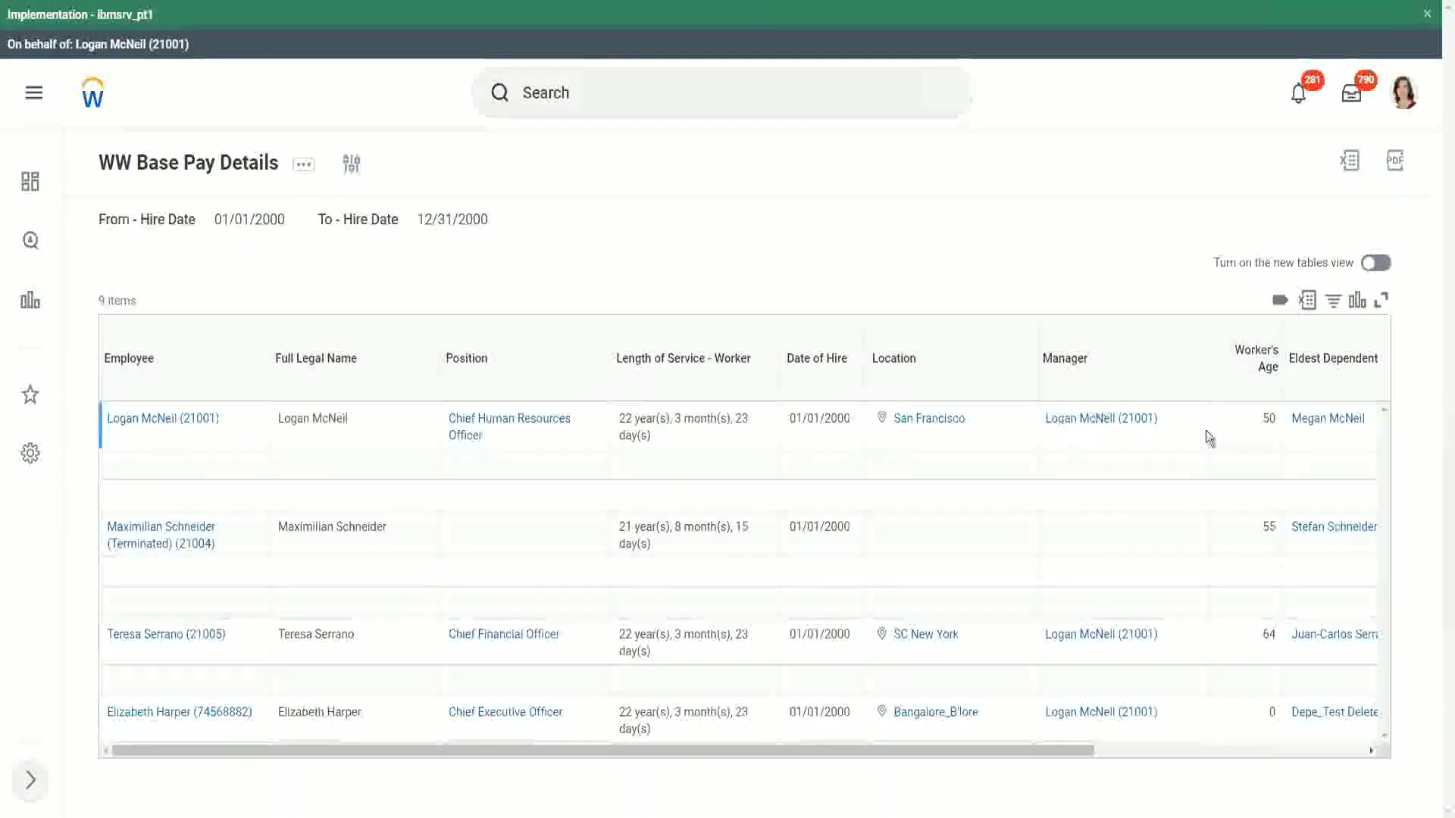
Check the filtered output's Eldest Dependent Child column against each worker's listed dependents and employee details.
drag(989, 750, 1262, 757)
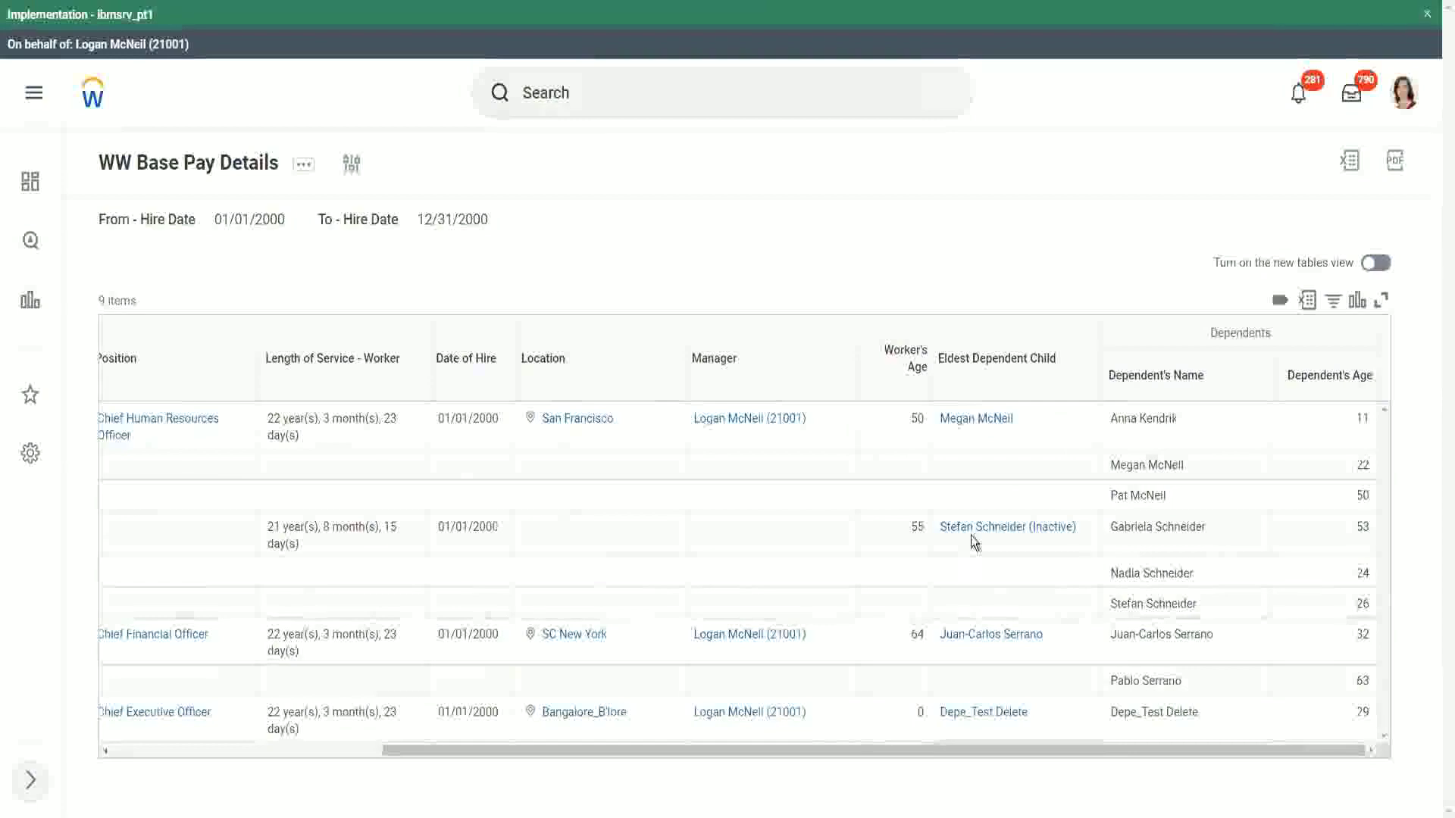
mouse_move(989, 648)
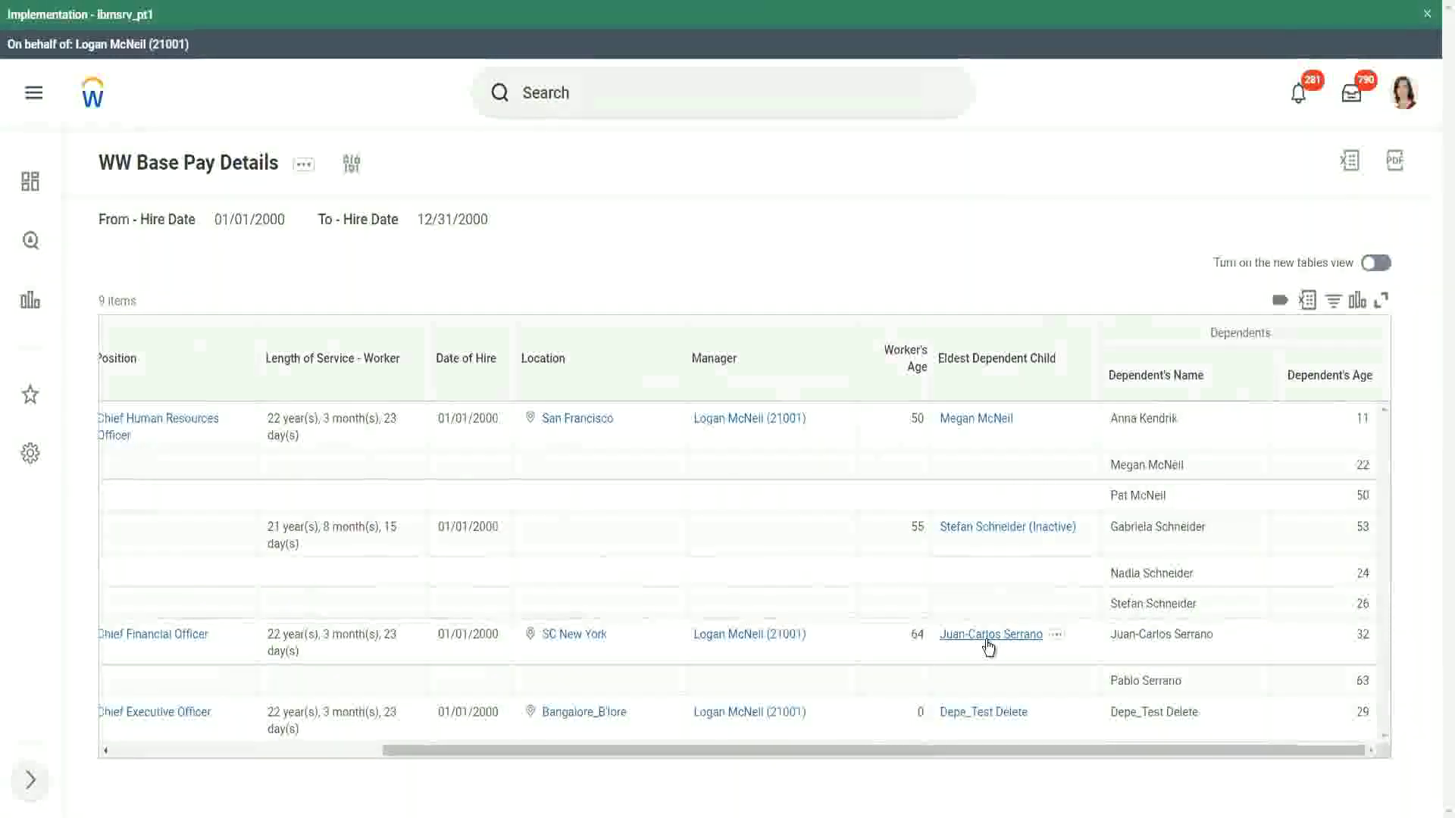
mouse_move(802, 642)
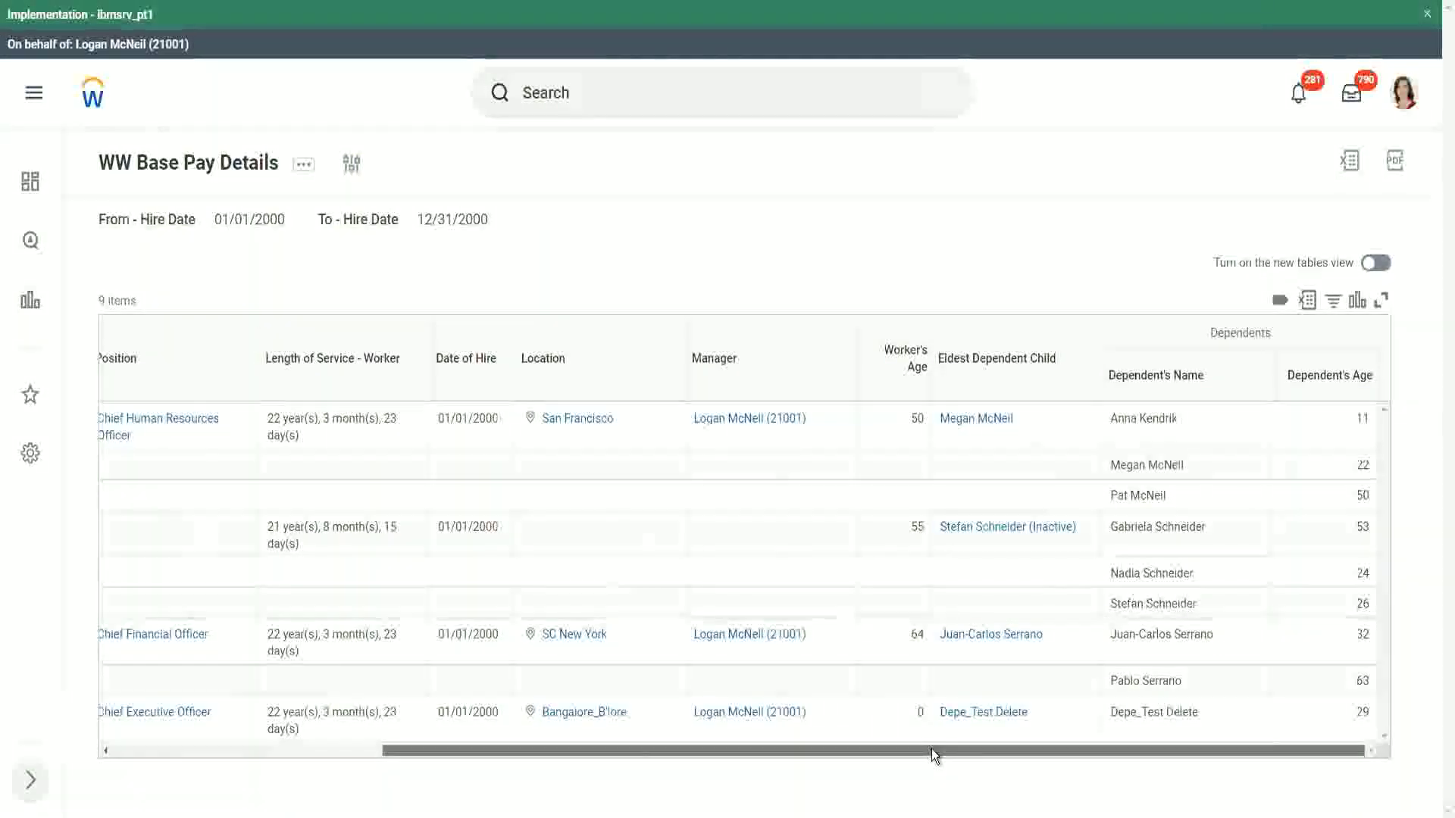
drag(932, 751, 561, 751)
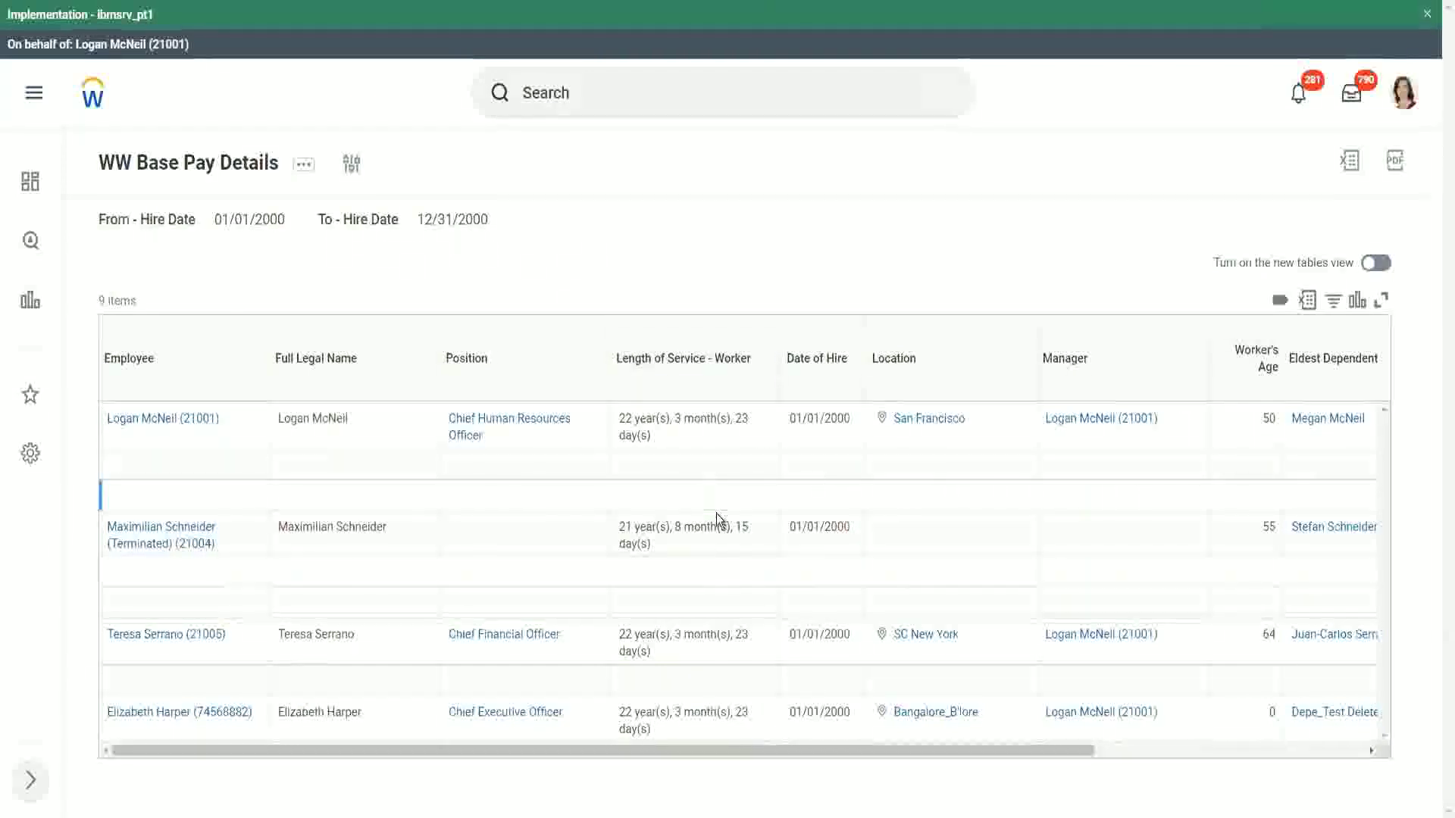
drag(661, 758, 985, 758)
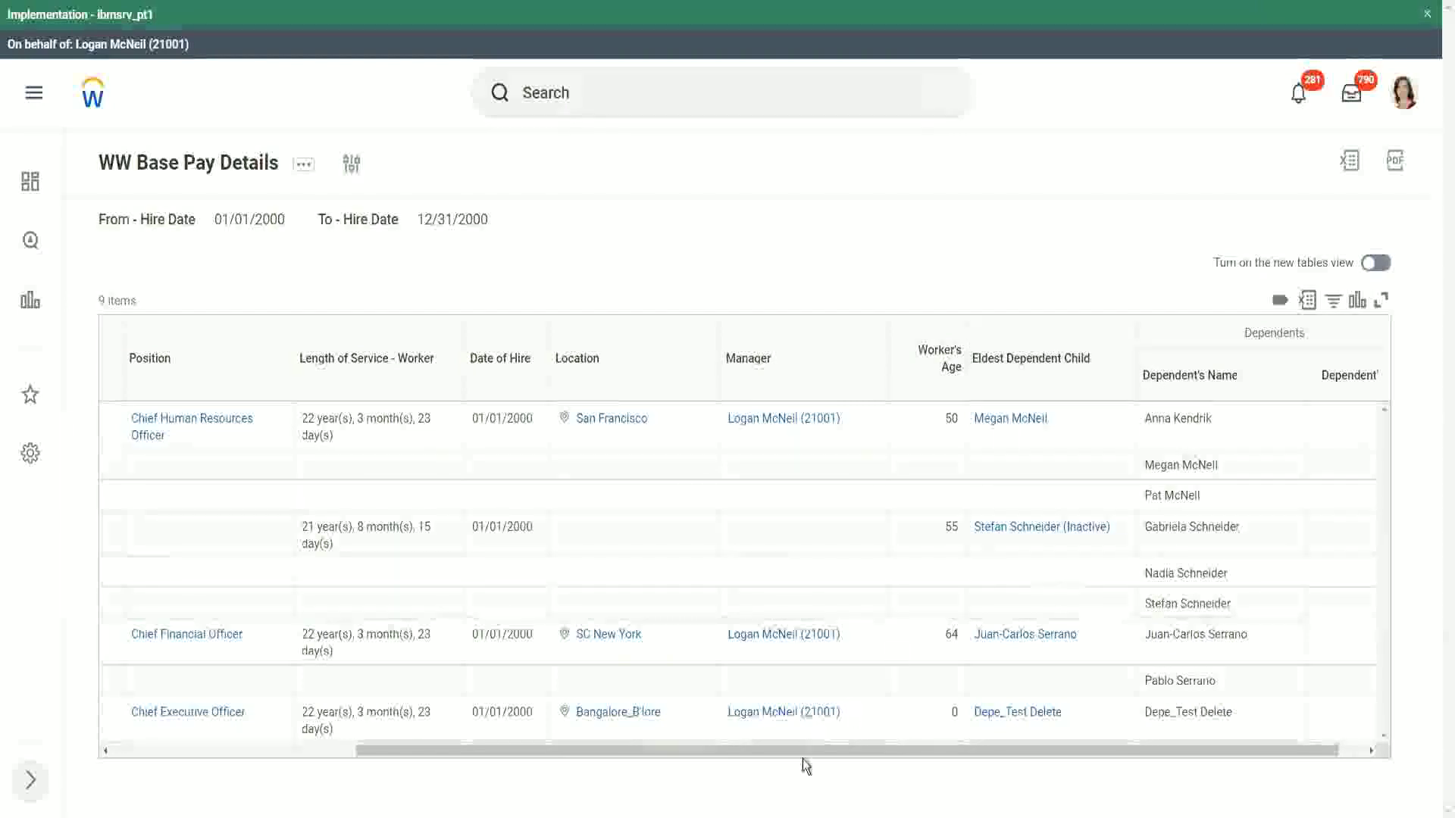
drag(802, 760, 384, 763)
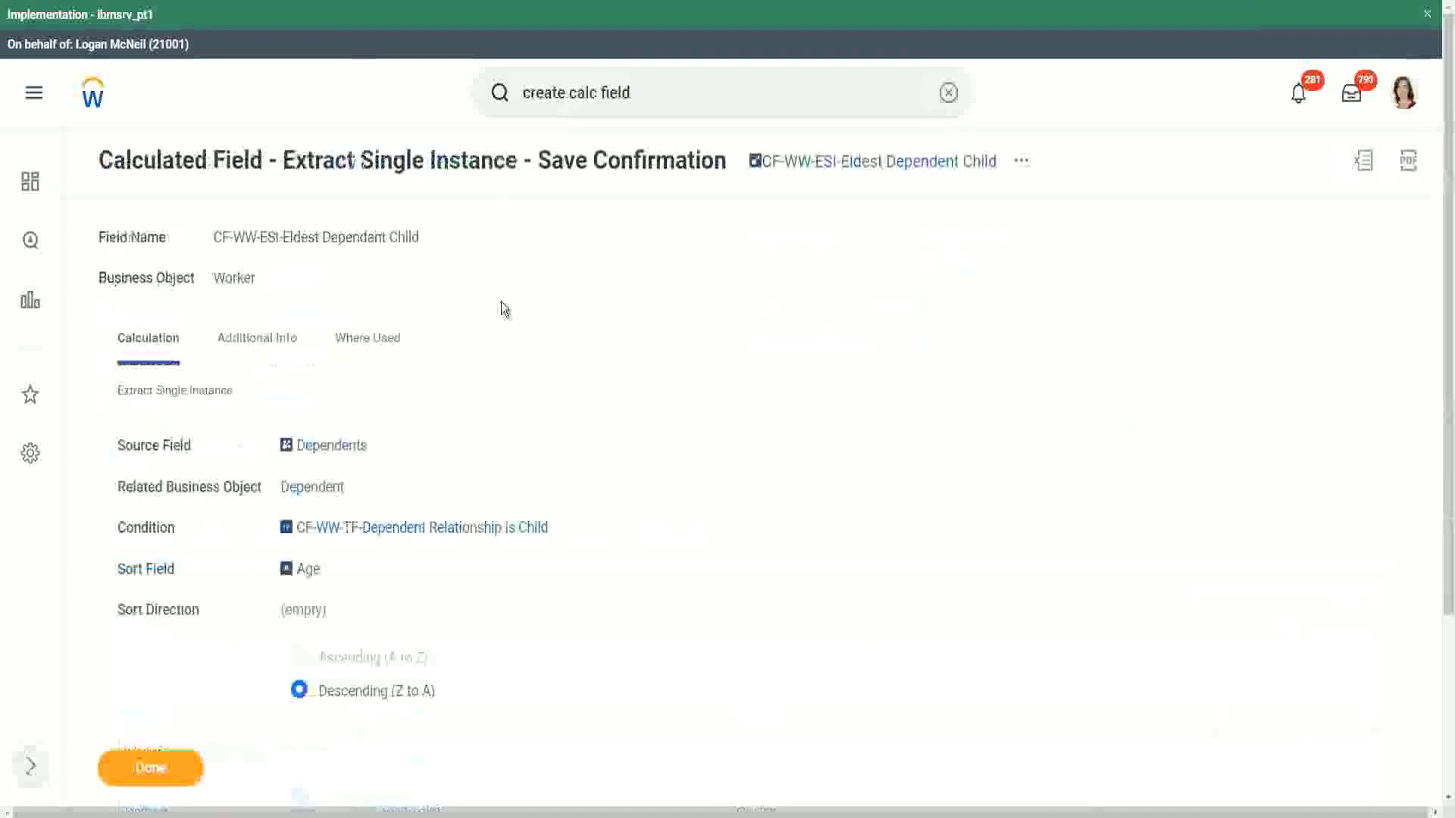
Copy the name of the saved CF-WW-ESI-Eldest Dependent Child field and open the Create Calculated Field task.
right_click(850, 168)
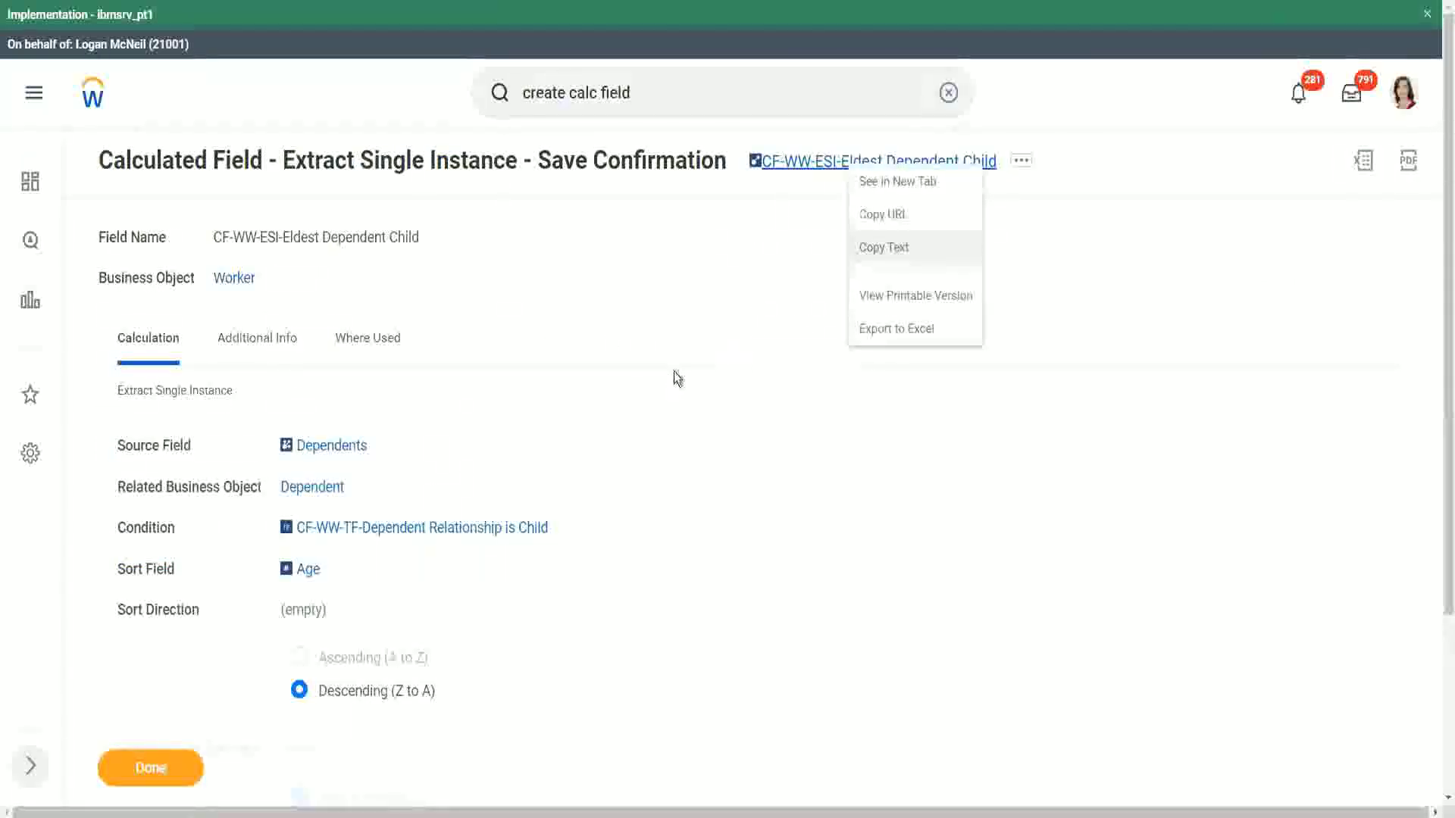
click(910, 248)
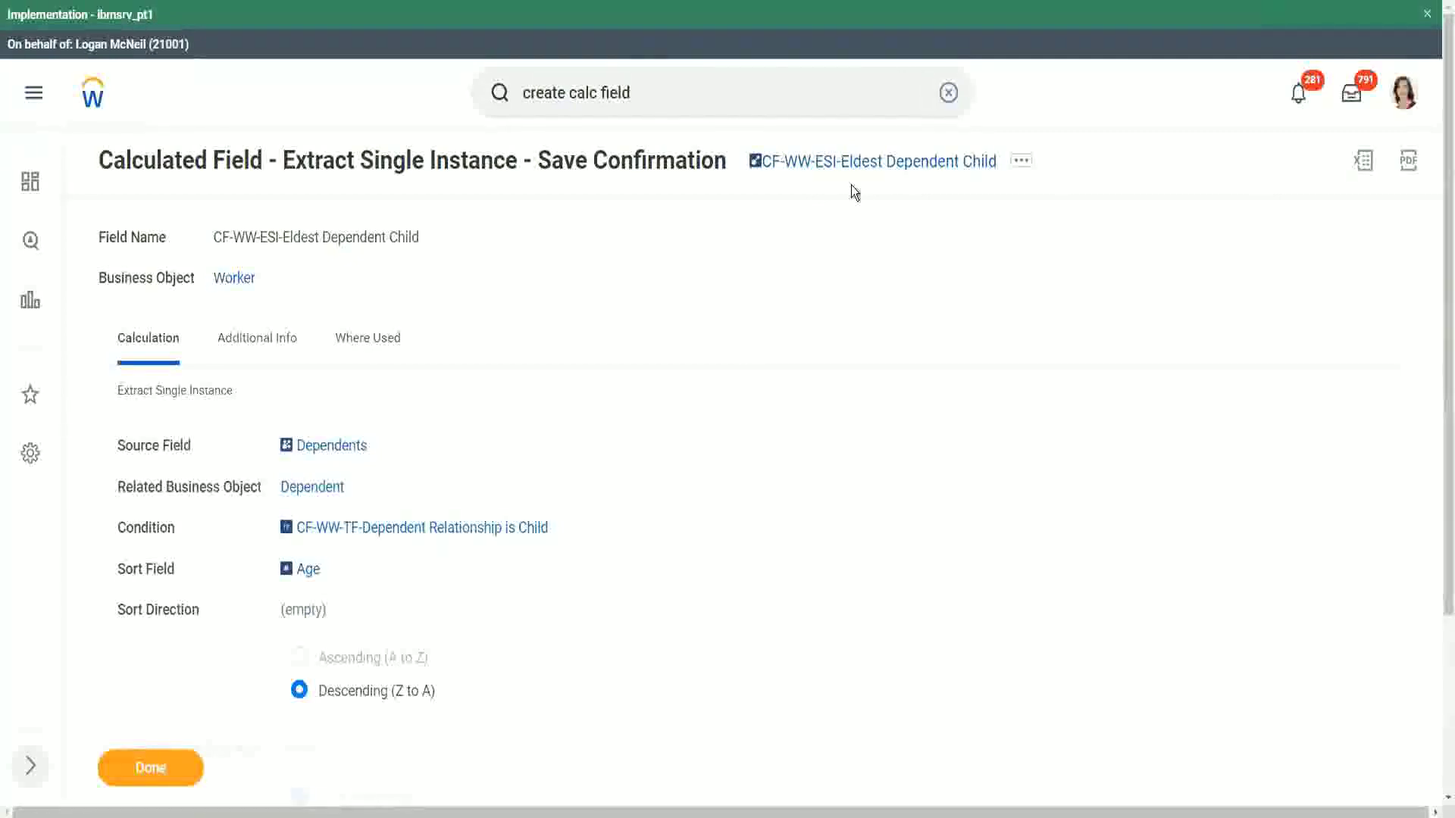
click(655, 97)
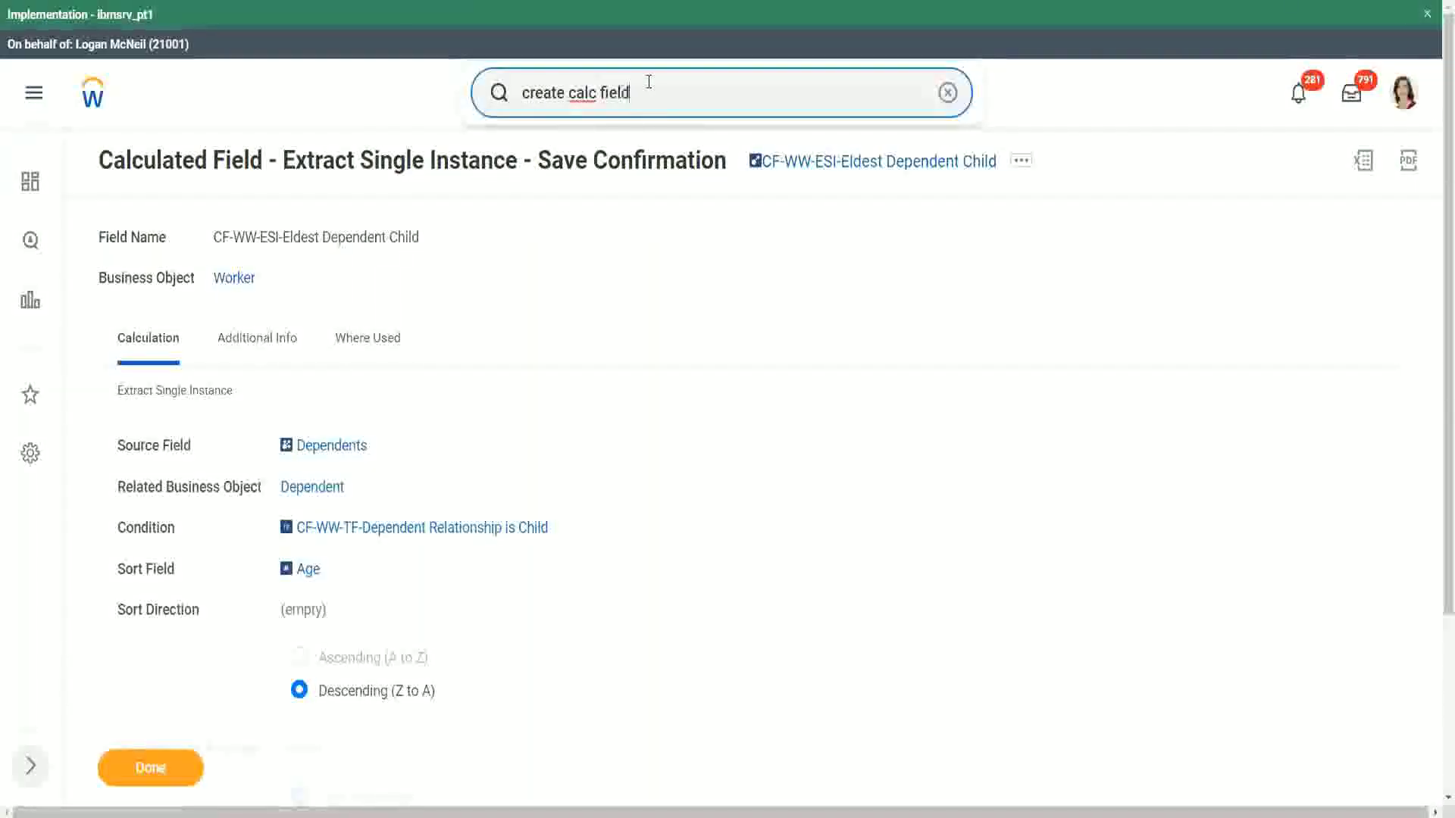
click(649, 82)
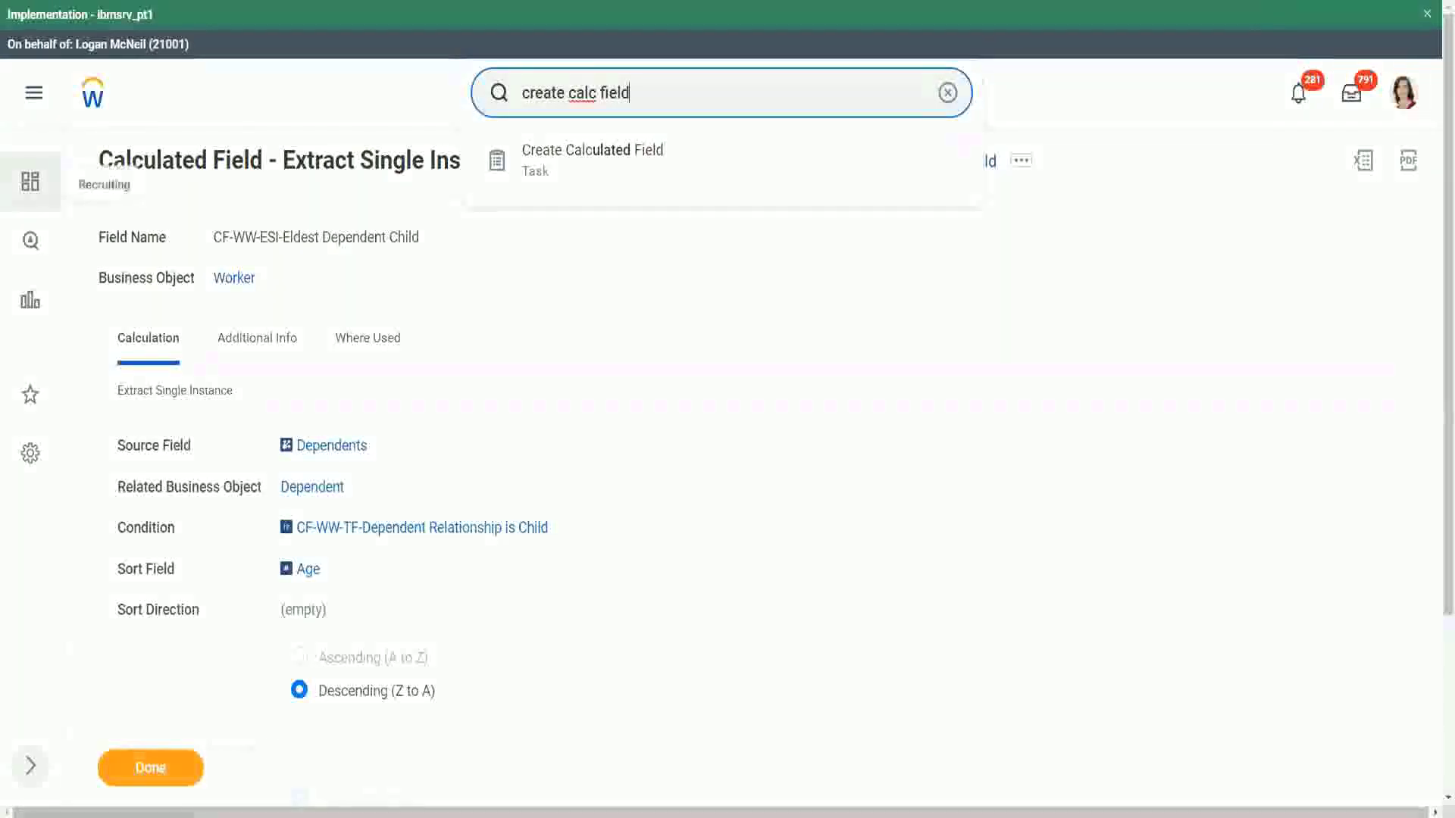
click(601, 156)
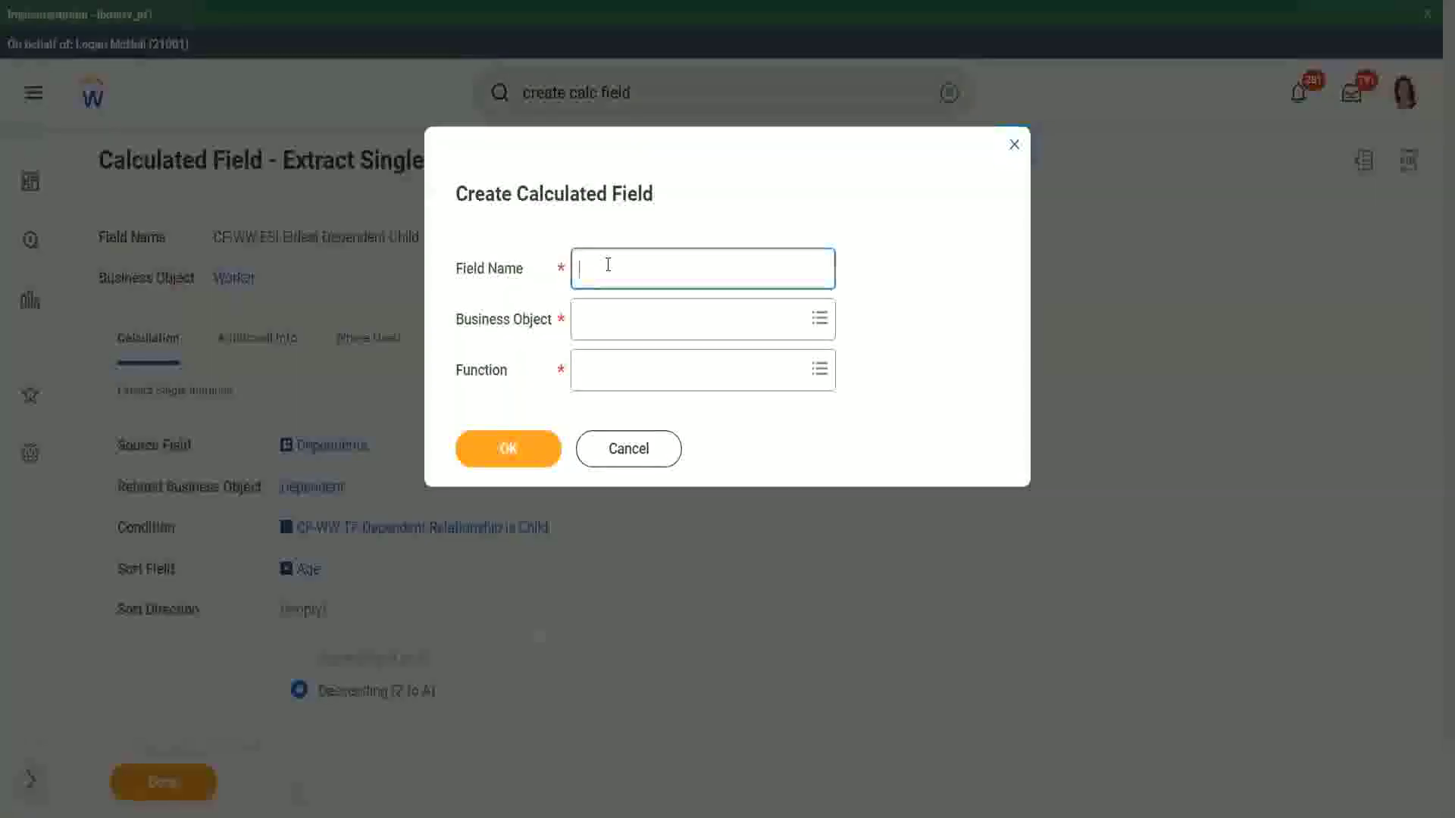
Name the new calculated field CF-WW-LRV-Age of the eldest Dependent Child, adapting the copied field name.
key(ctrl+v)
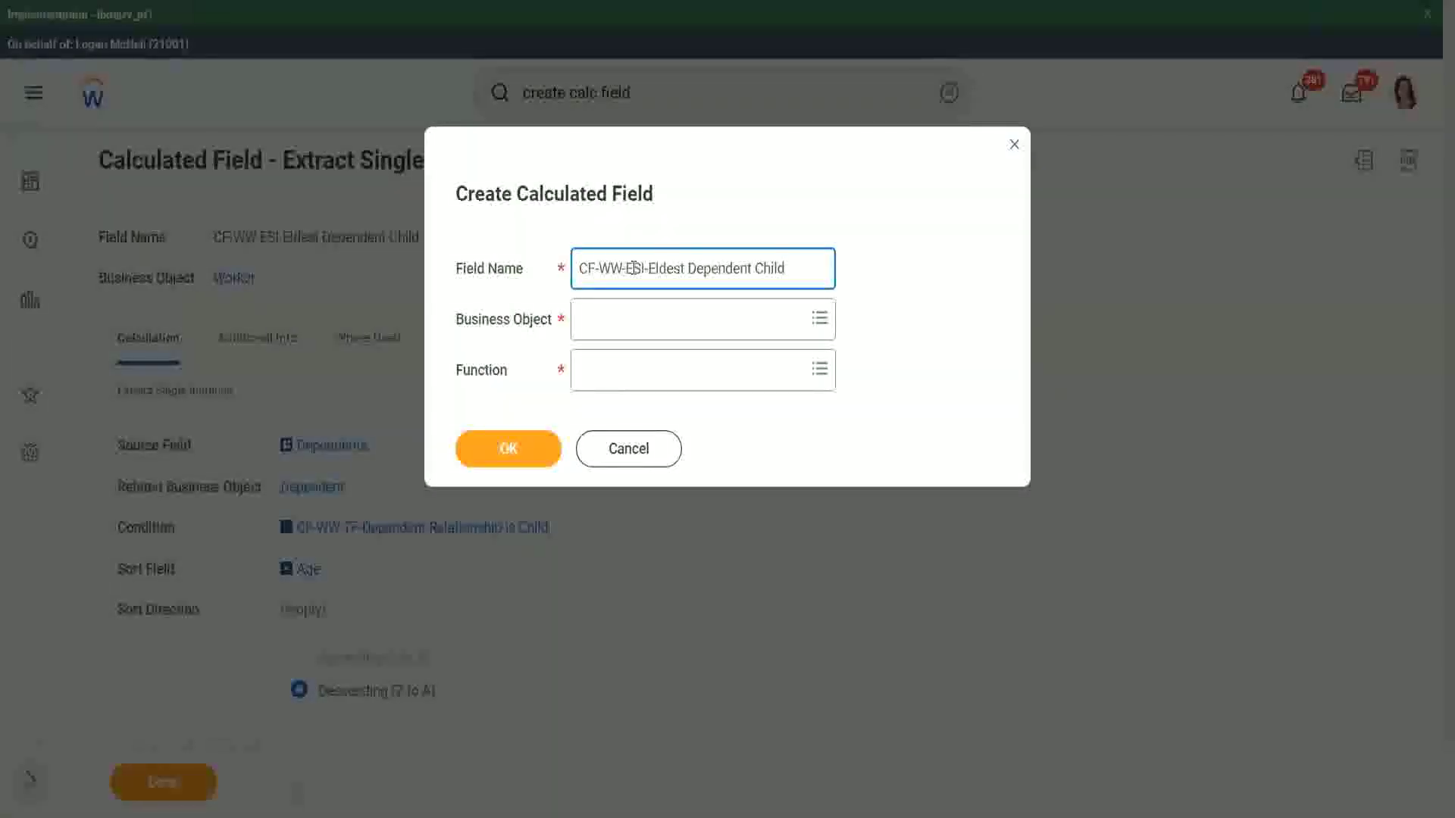
double_click(634, 271)
text(LRV-)
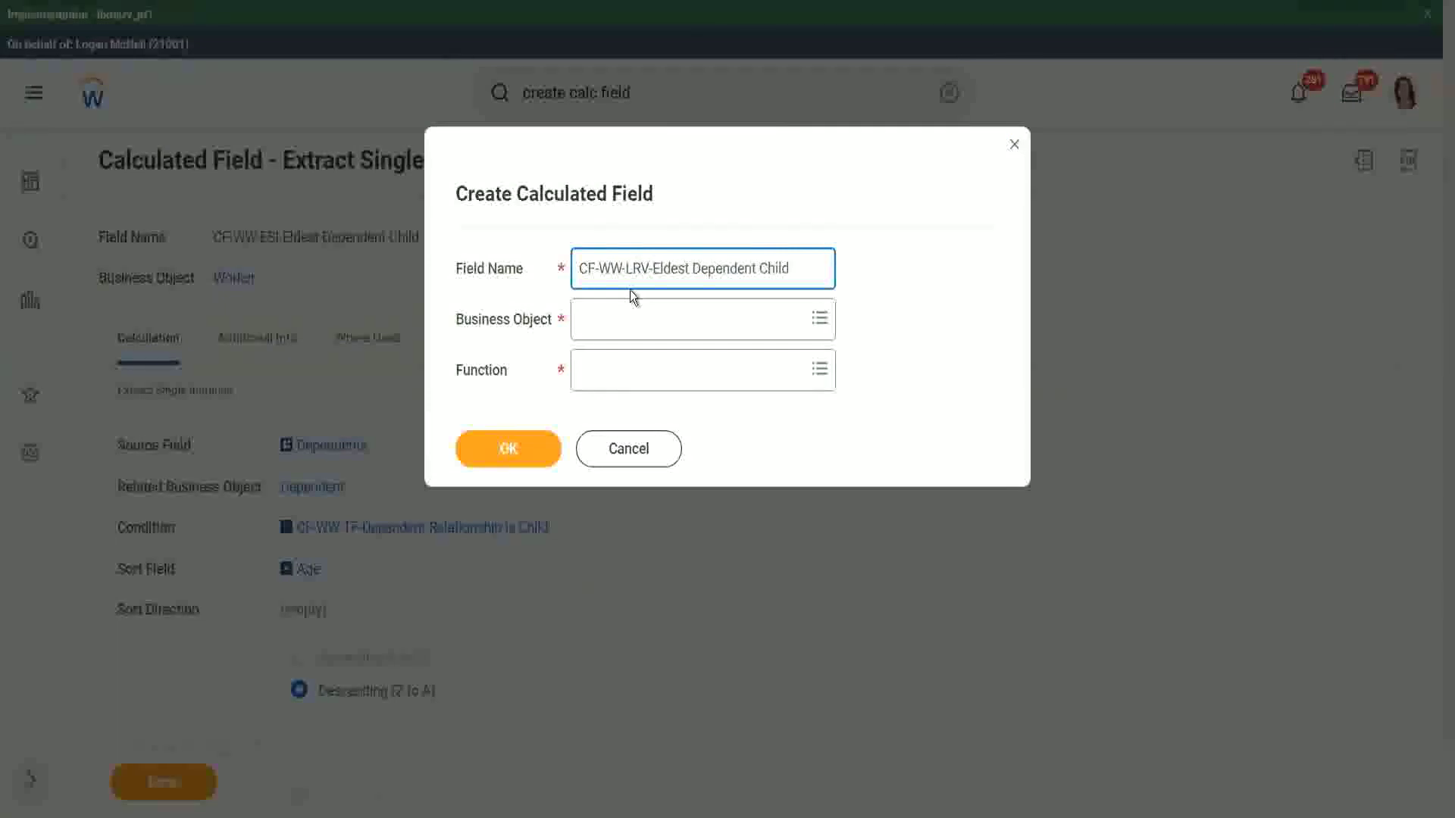
text(Age of )
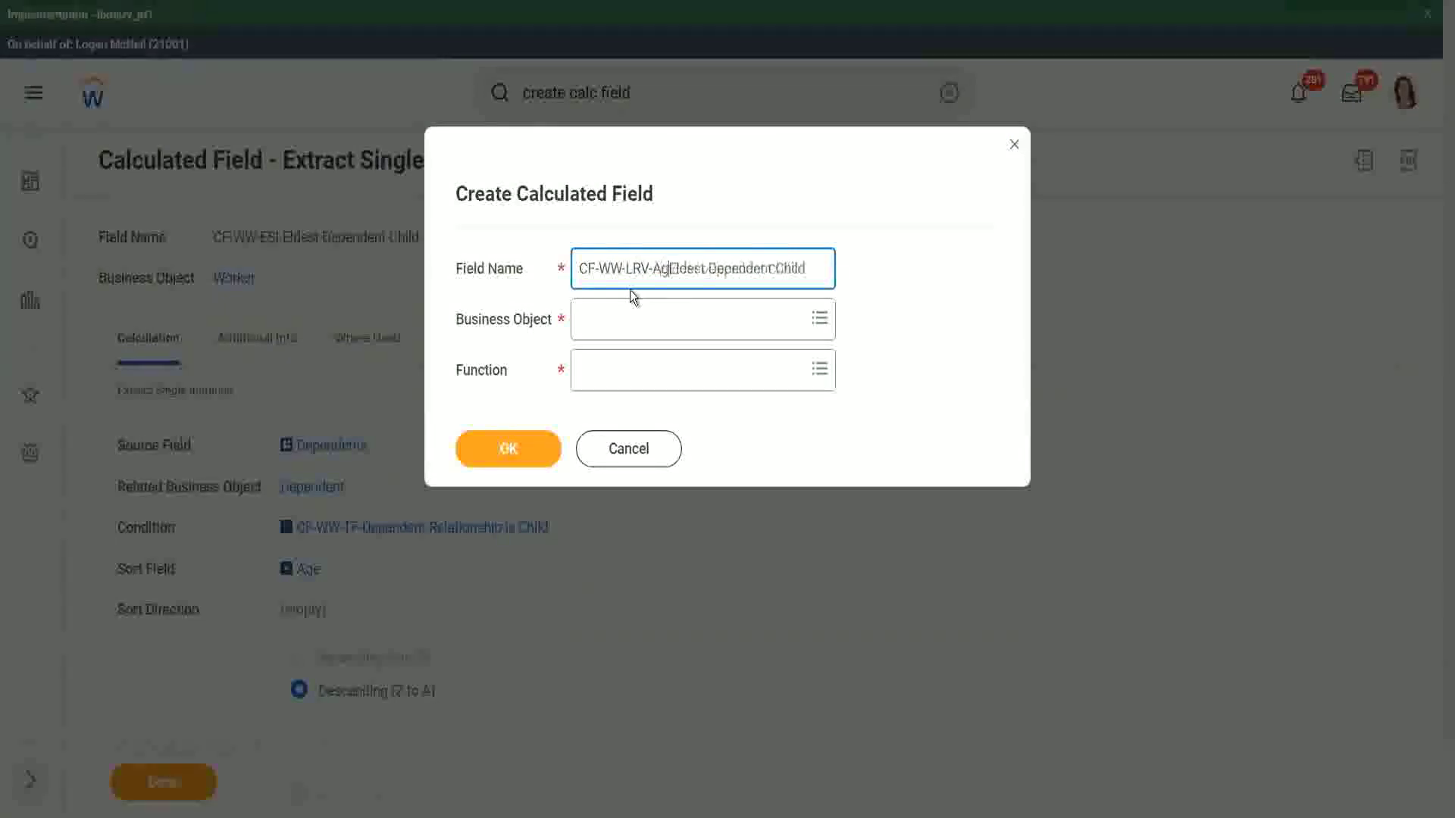
text(the)
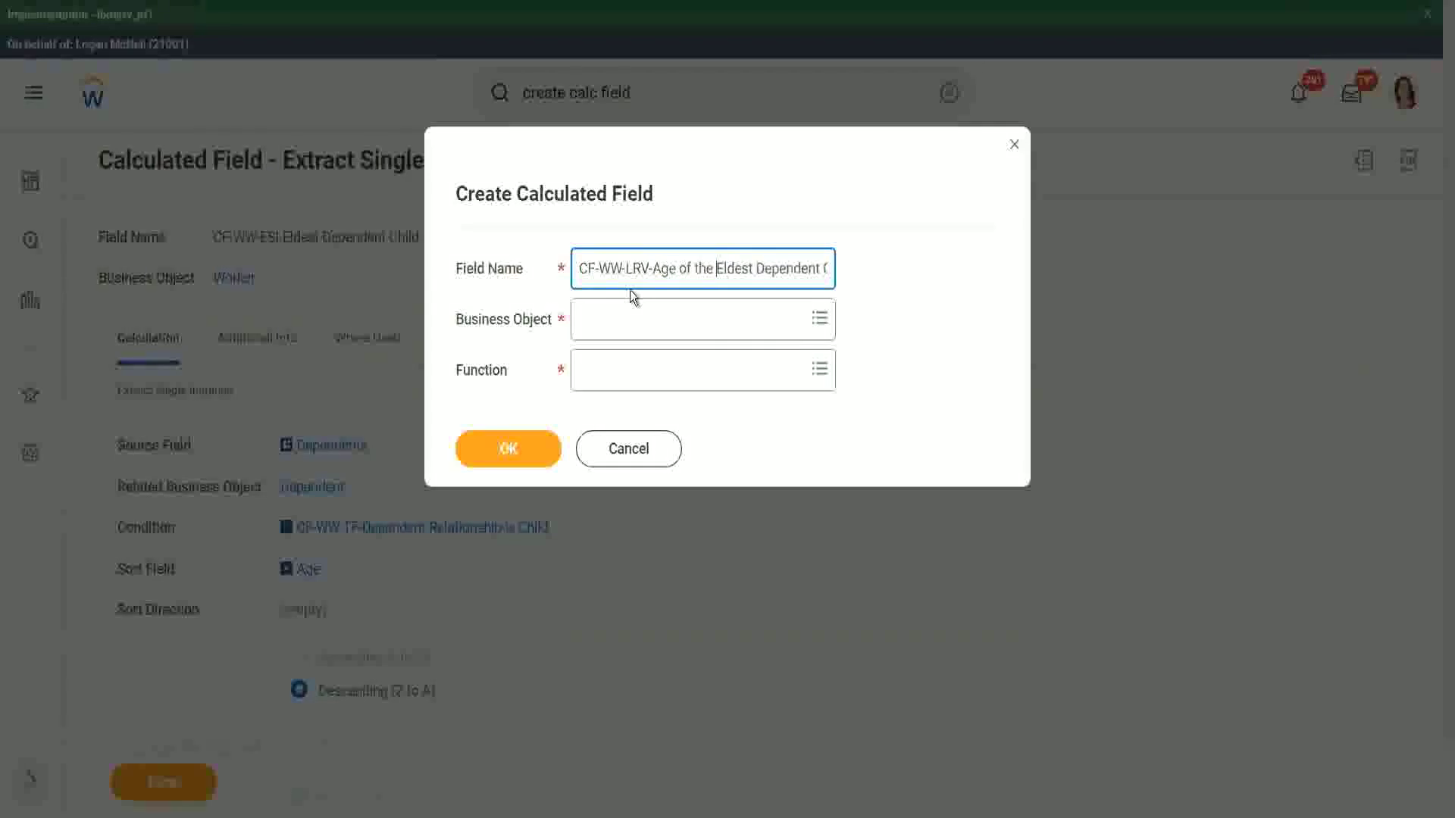
key(shift+Right)
text(e)
key(End)
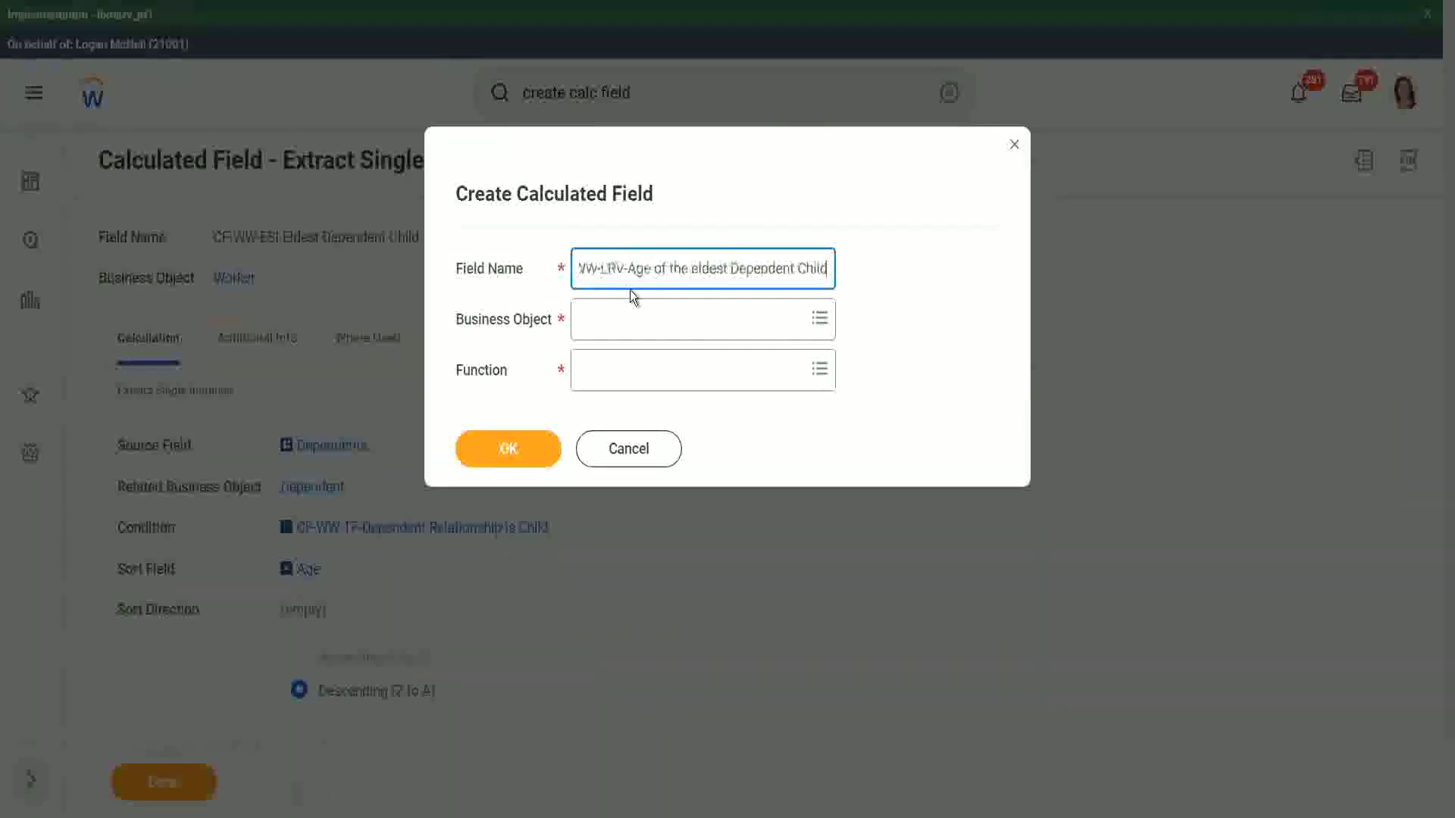
Set the new field's business object to Worker and its function to Lookup Related Value, and confirm the setup.
key(Tab)
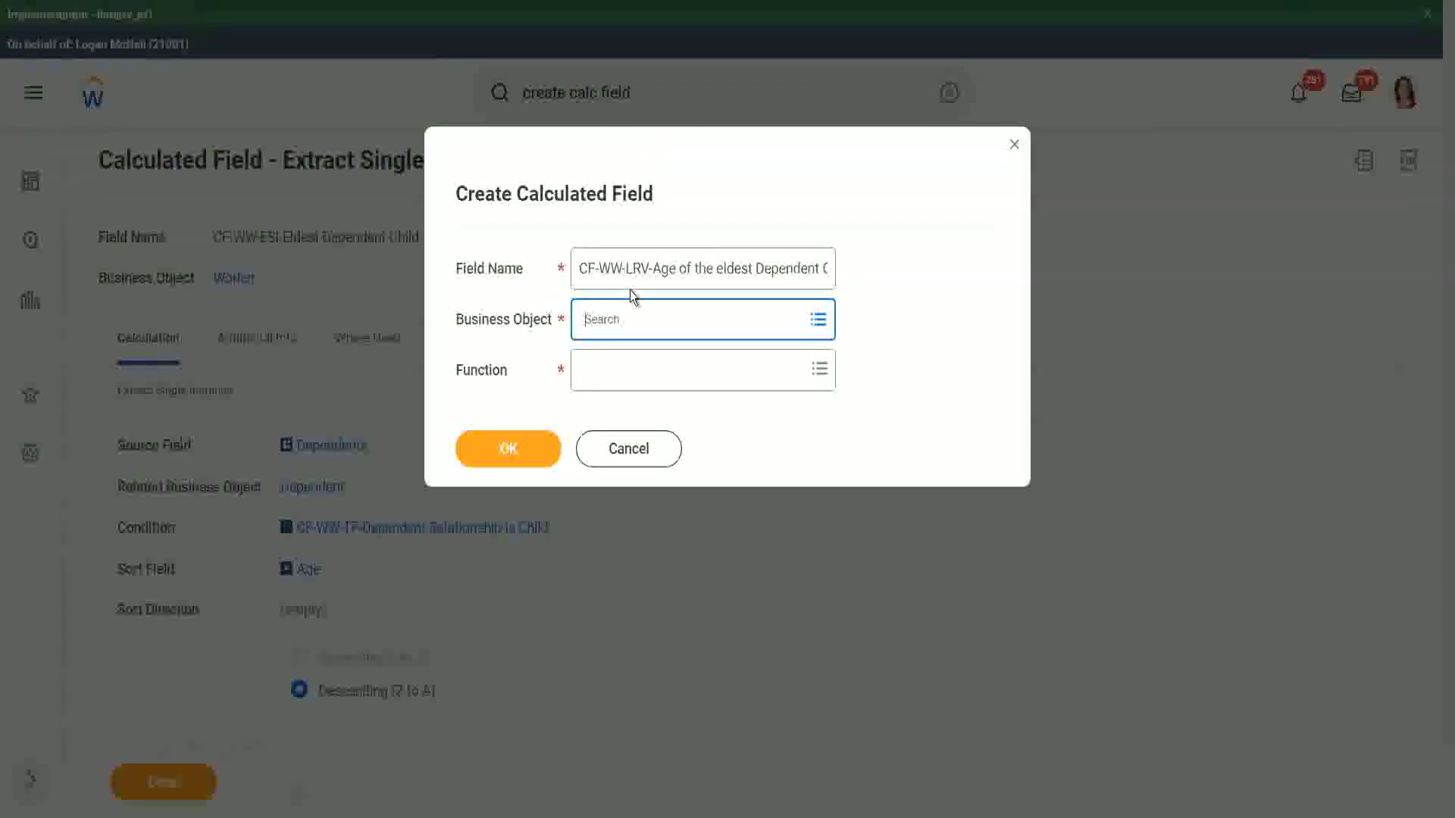
text(worker)
key(Return)
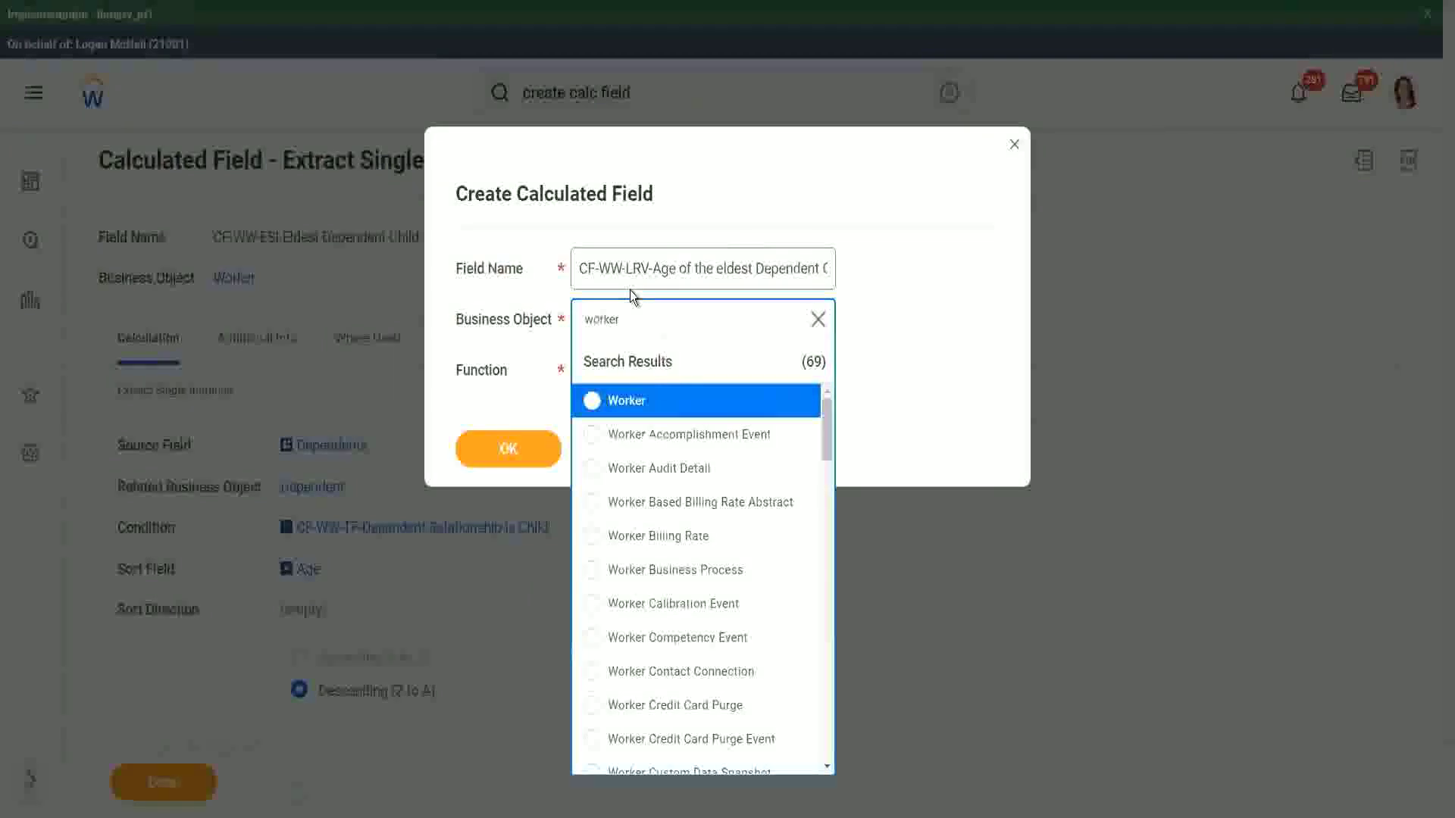
click(592, 402)
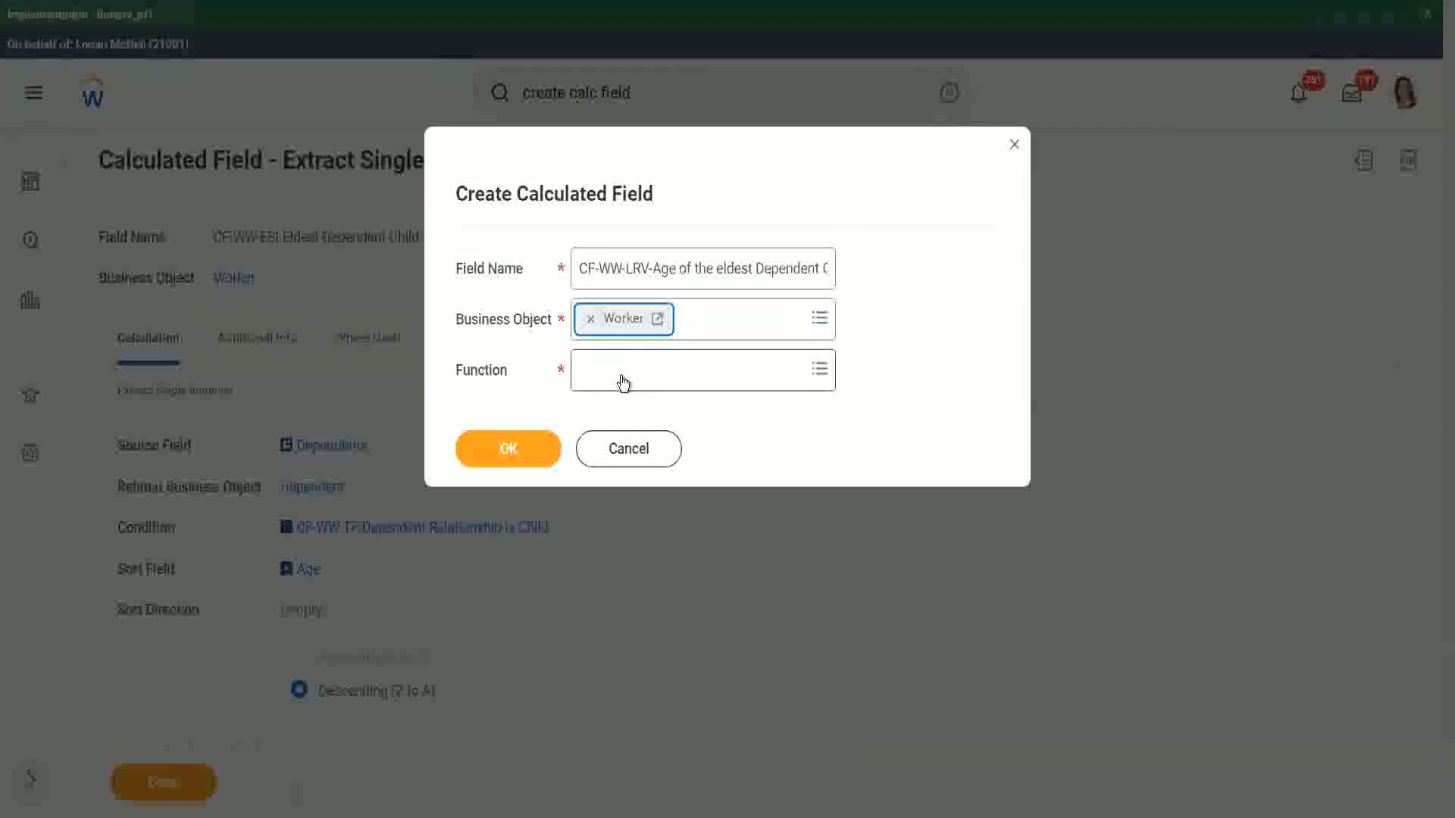
click(621, 379)
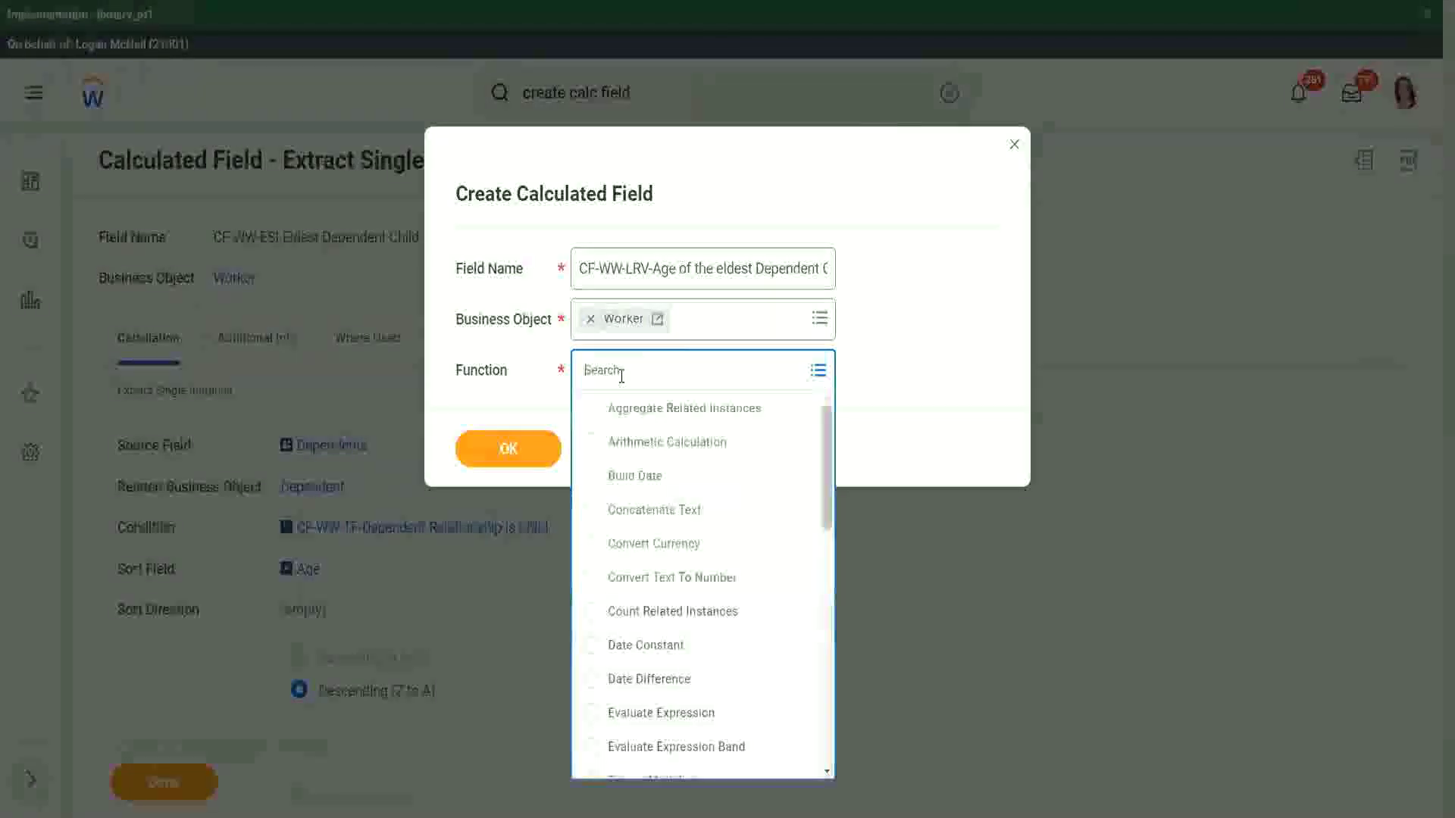
text(lrv)
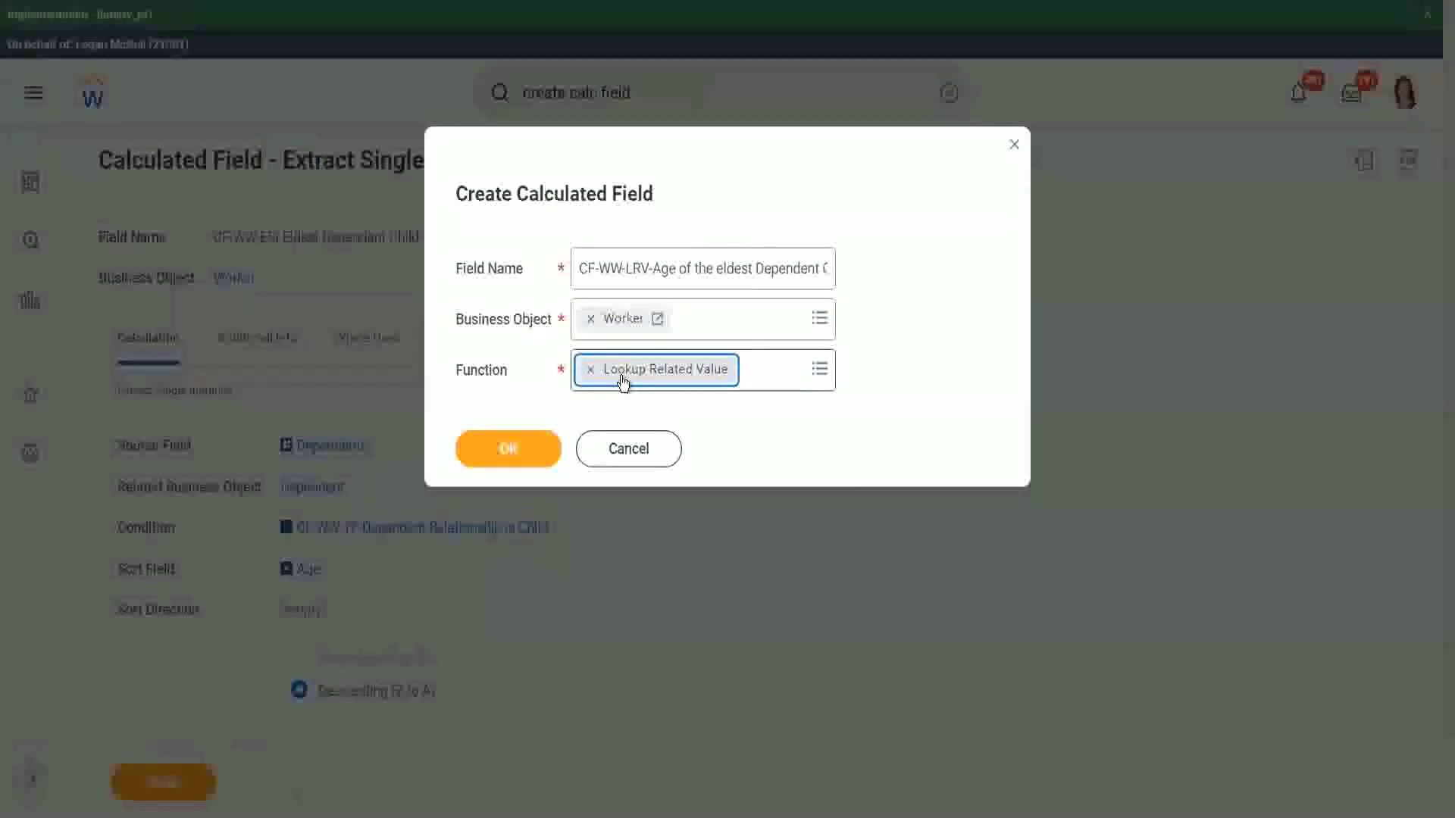
click(507, 452)
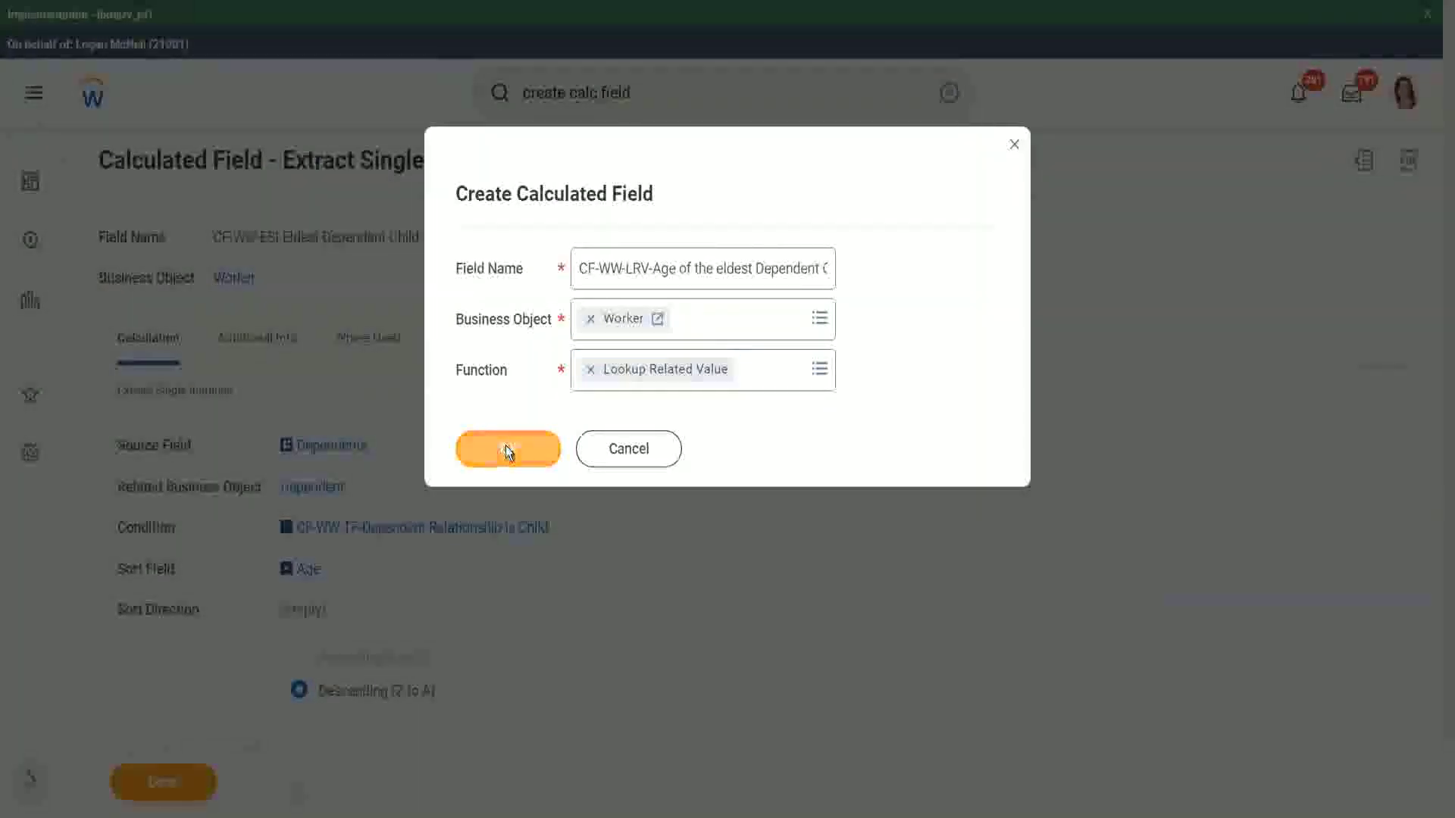